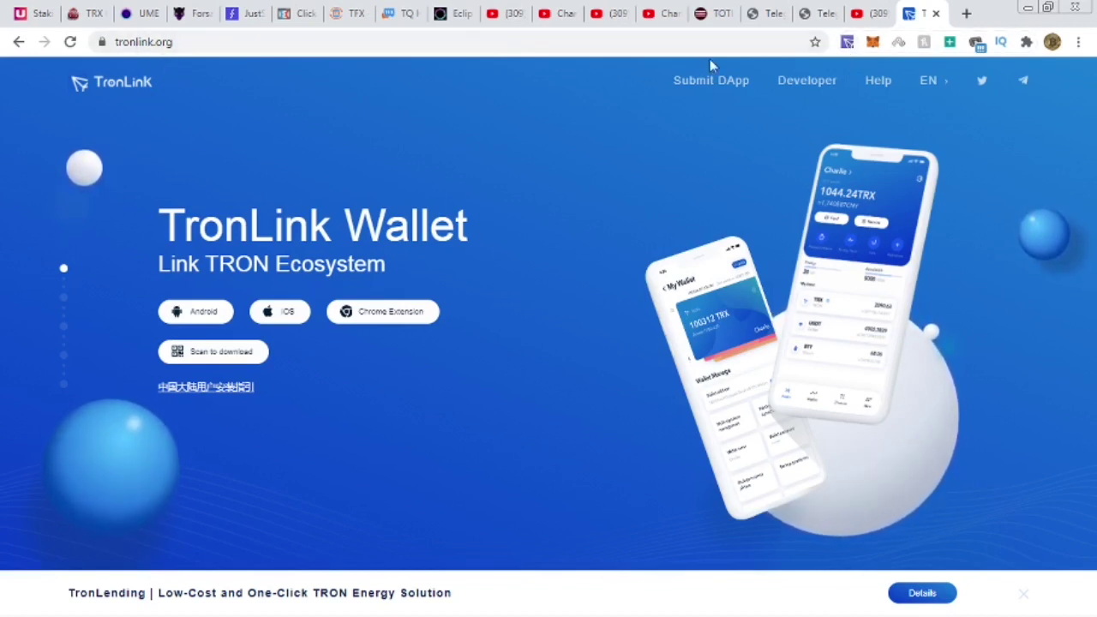
Step: Show the TronLink asset list and account list, start a new account, then leave the naming page
{"action": "left_click", "coordinate": [846, 43]}
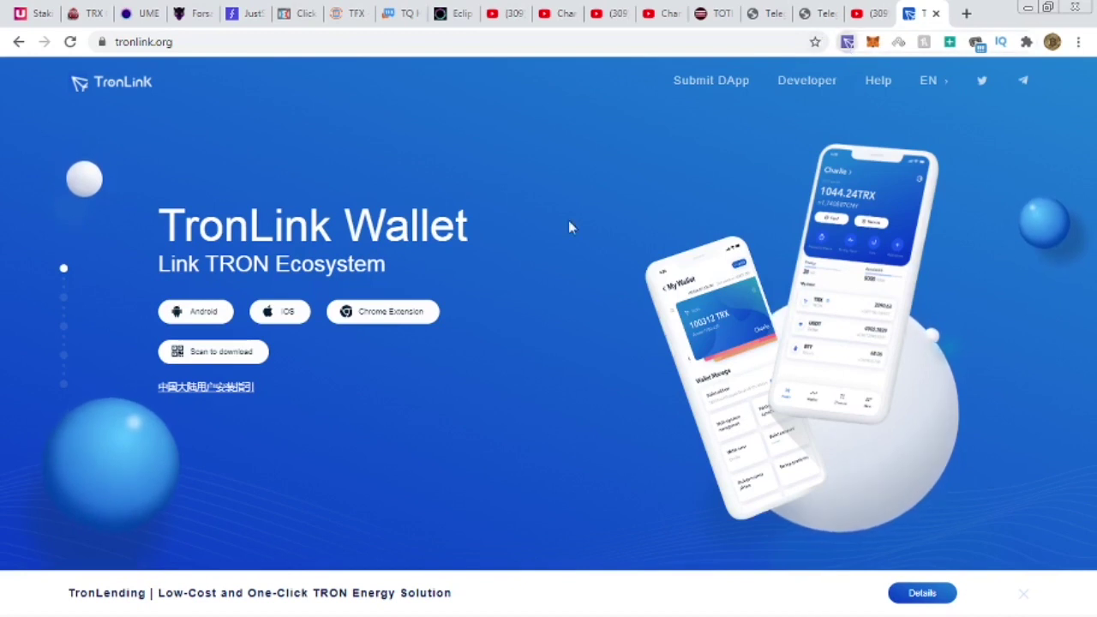
{"action": "mouse_move", "coordinate": [360, 318]}
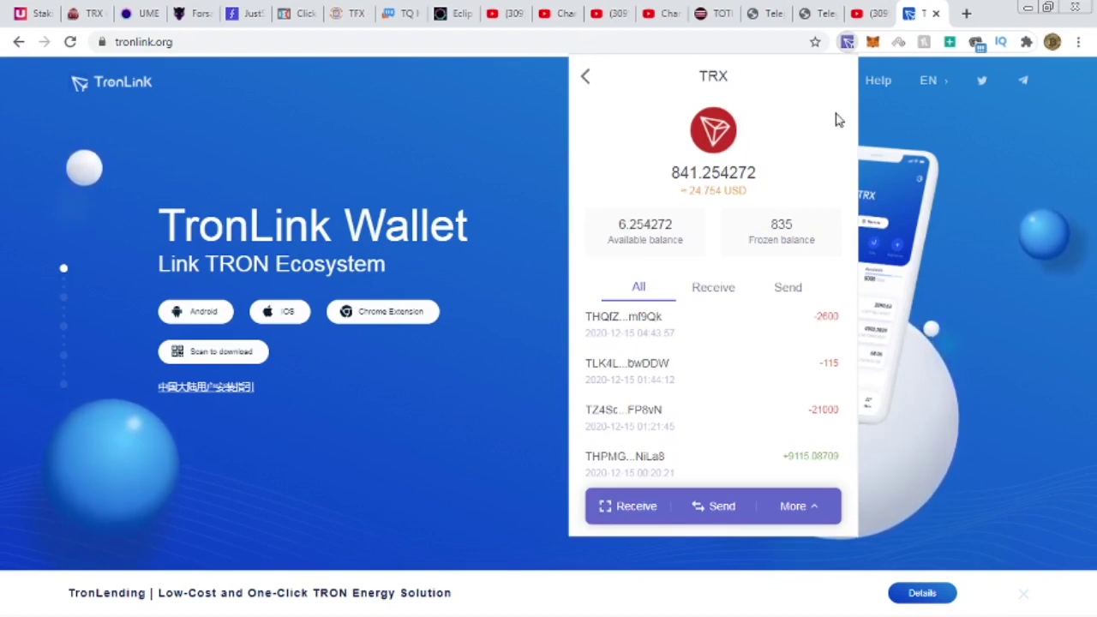
{"action": "left_click", "coordinate": [588, 79]}
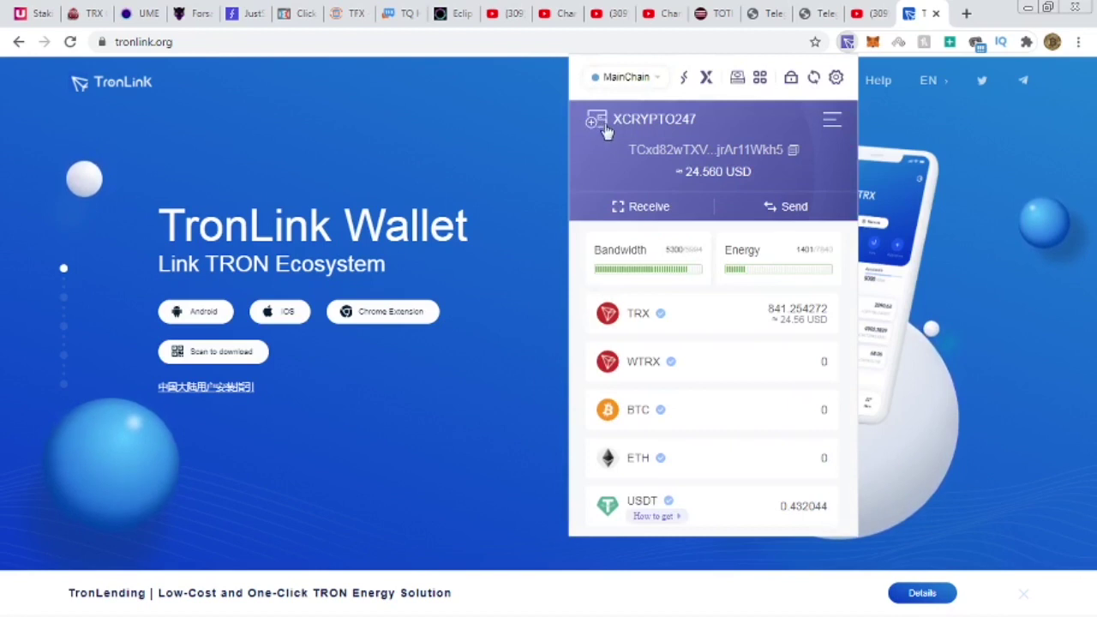
{"action": "left_click", "coordinate": [595, 124]}
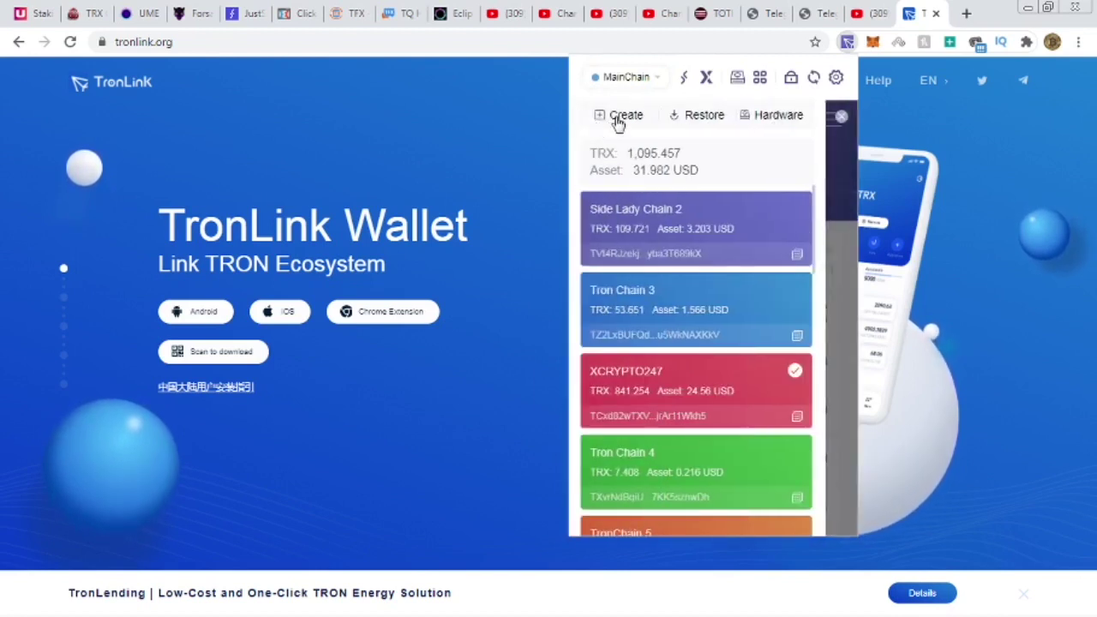
{"action": "left_click", "coordinate": [626, 117]}
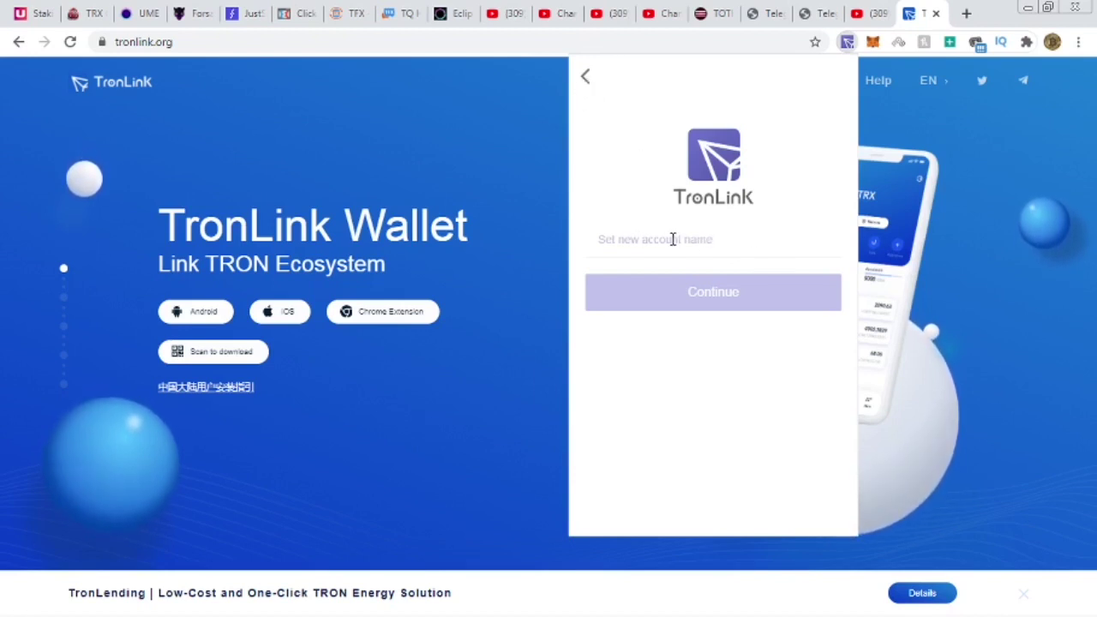
{"action": "left_click", "coordinate": [587, 84]}
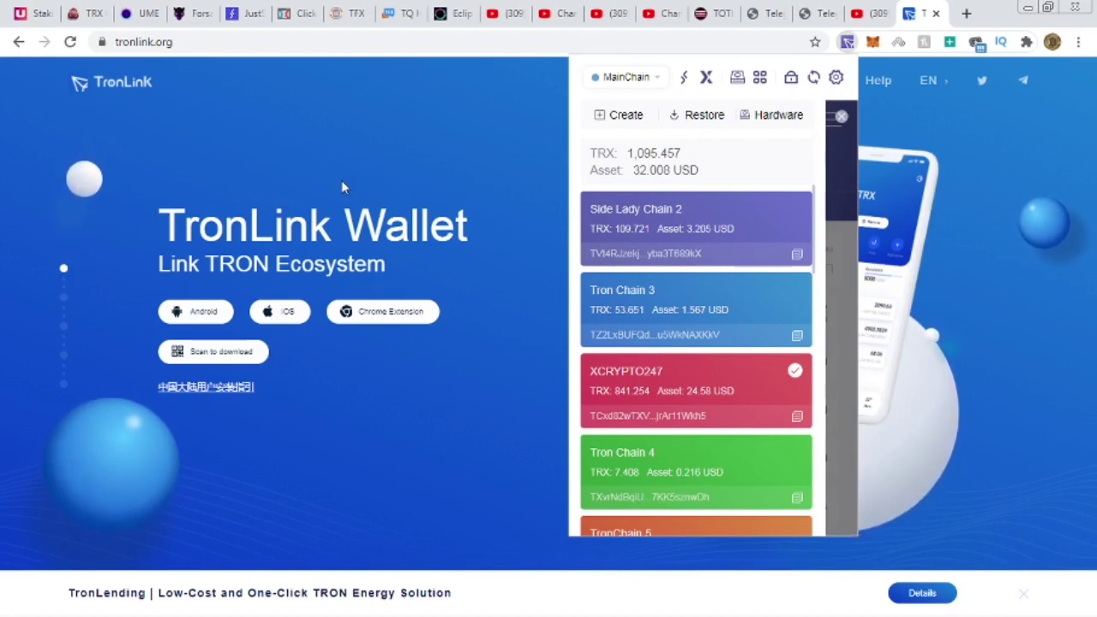
Step: Close the TronLink popup and return to the TRX Chain page header with the connected wallet address
{"action": "left_click", "coordinate": [311, 182]}
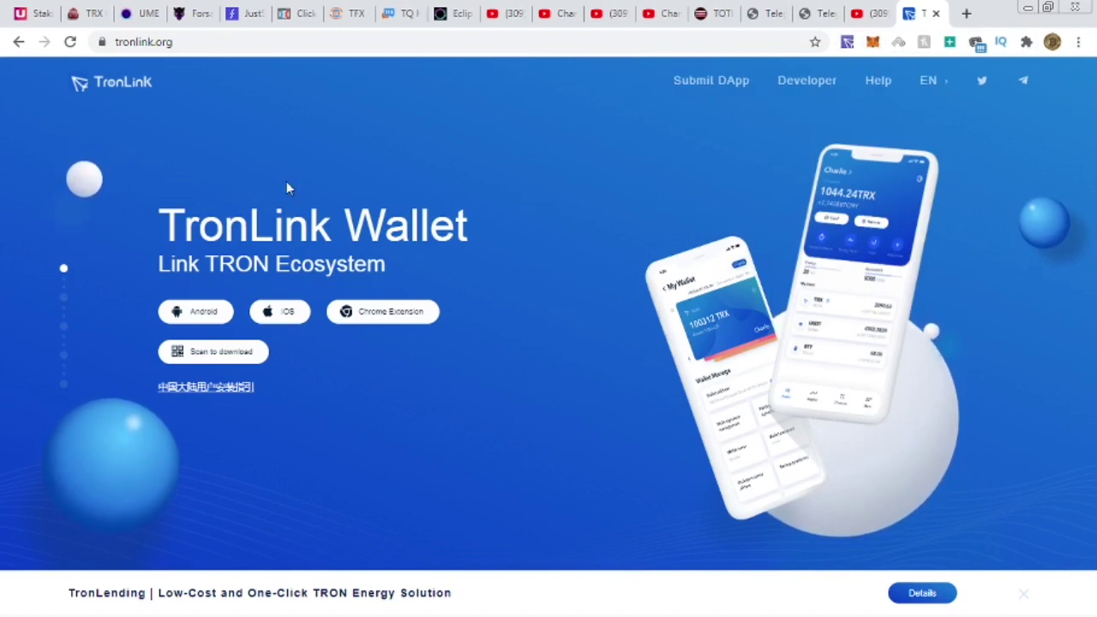
{"action": "left_click", "coordinate": [79, 20]}
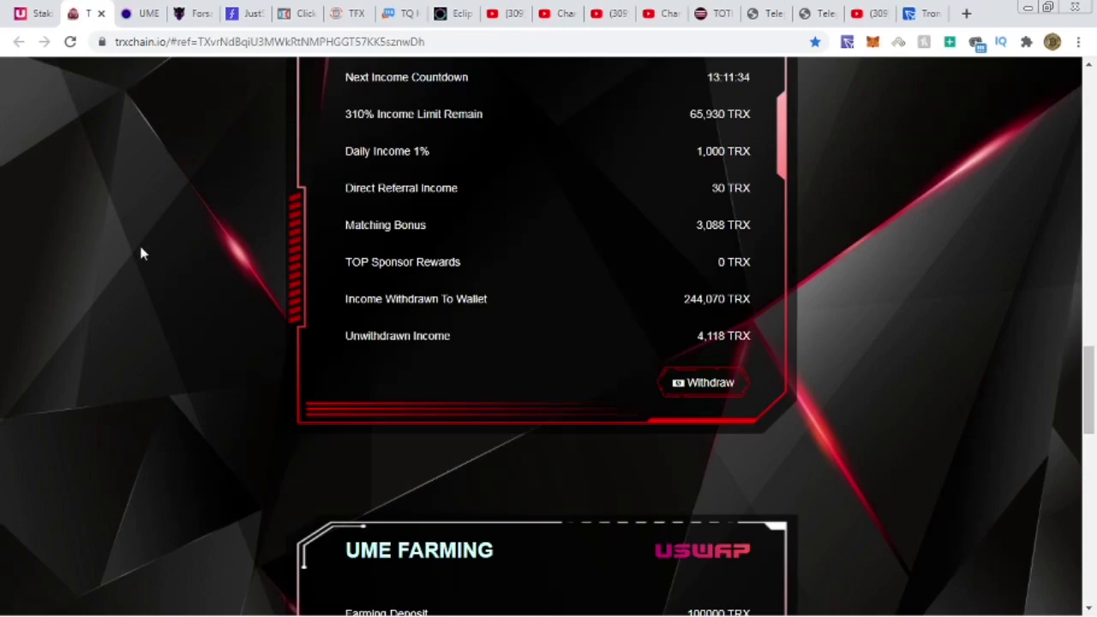
{"action": "scroll", "coordinate": [143, 253], "scroll_direction": "up", "scroll_amount": 10}
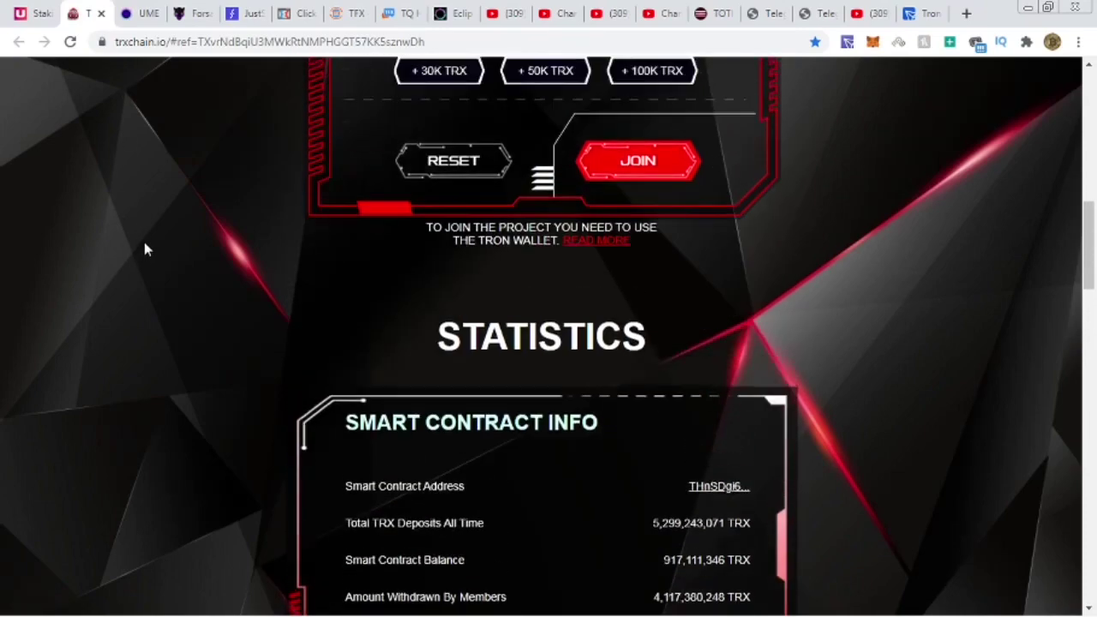
{"action": "scroll", "coordinate": [144, 242], "scroll_direction": "up", "scroll_amount": 5}
{"action": "scroll", "coordinate": [696, 322], "scroll_direction": "up", "scroll_amount": 5}
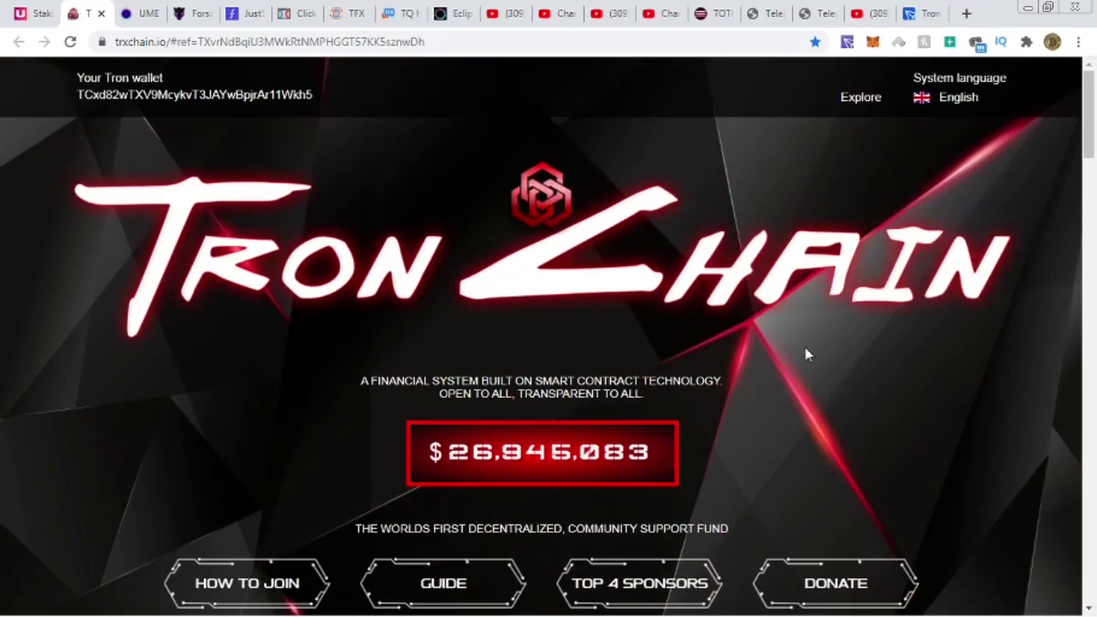
Step: Select the XCRYPTO247 account in TronLink and view its TRX details (841.254272 TRX)
{"action": "left_click", "coordinate": [847, 42]}
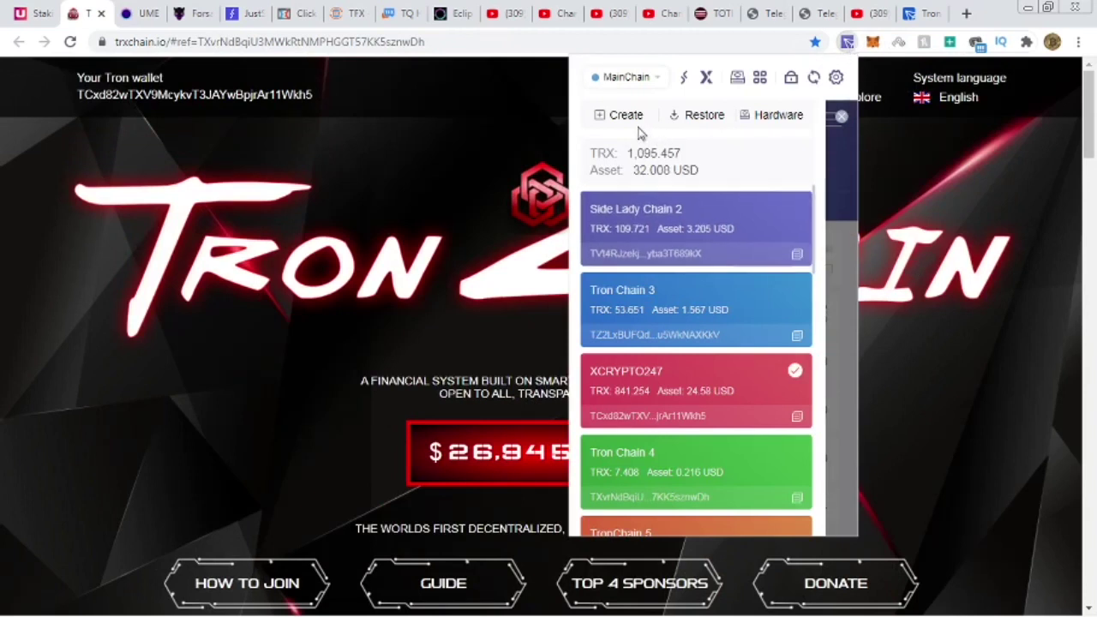
{"action": "left_click", "coordinate": [626, 382]}
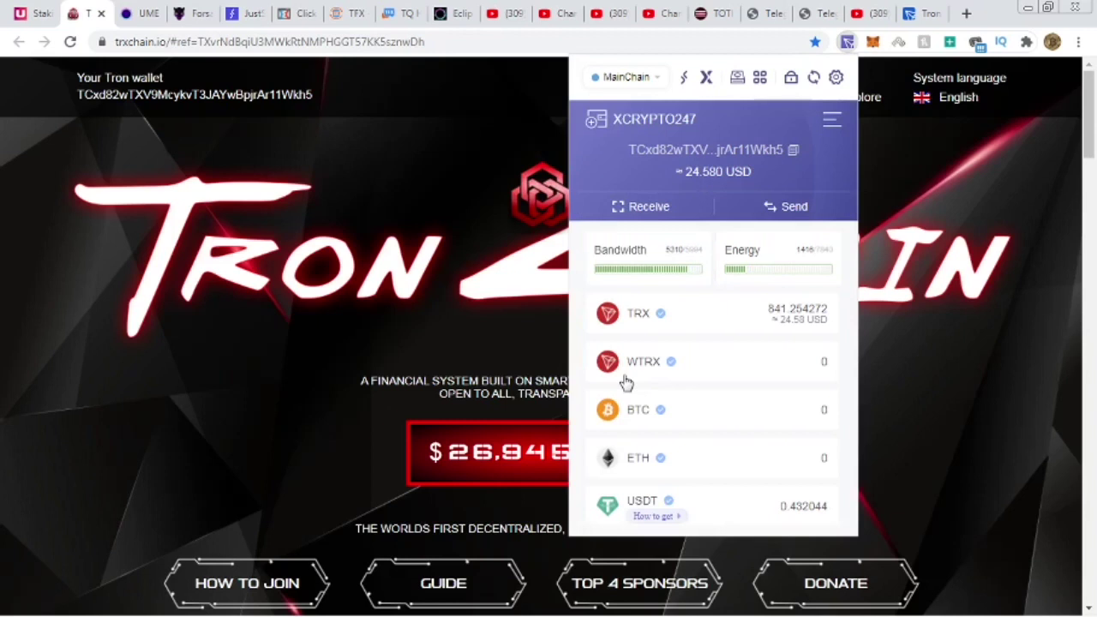
{"action": "left_click", "coordinate": [712, 324]}
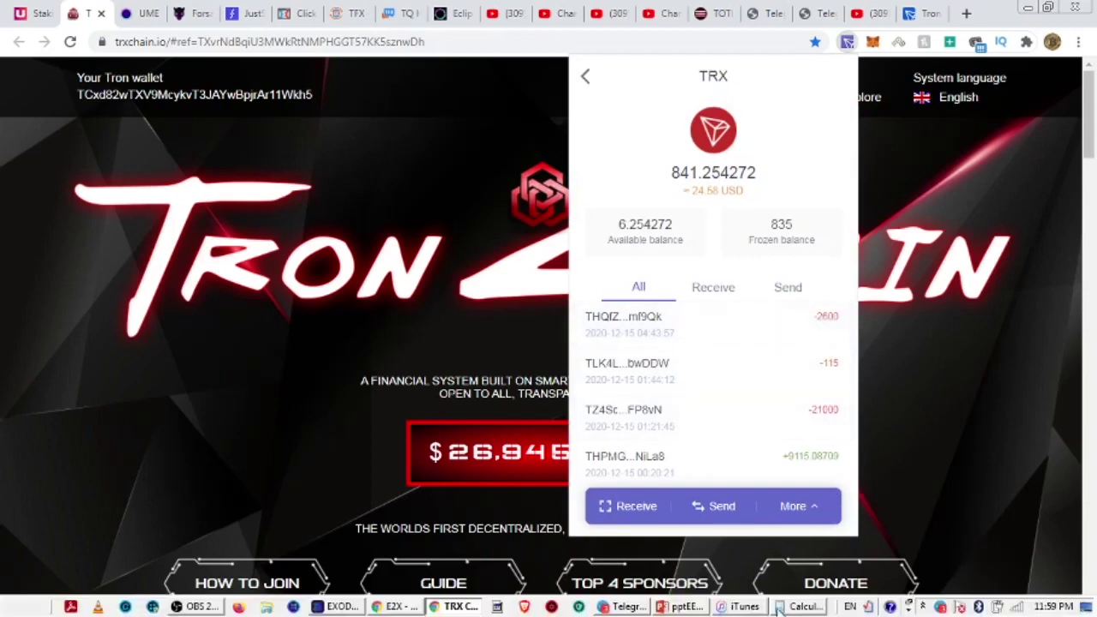
Step: Compute 21000 + 2600 = 23600 in Windows Calculator
{"action": "left_click", "coordinate": [791, 609]}
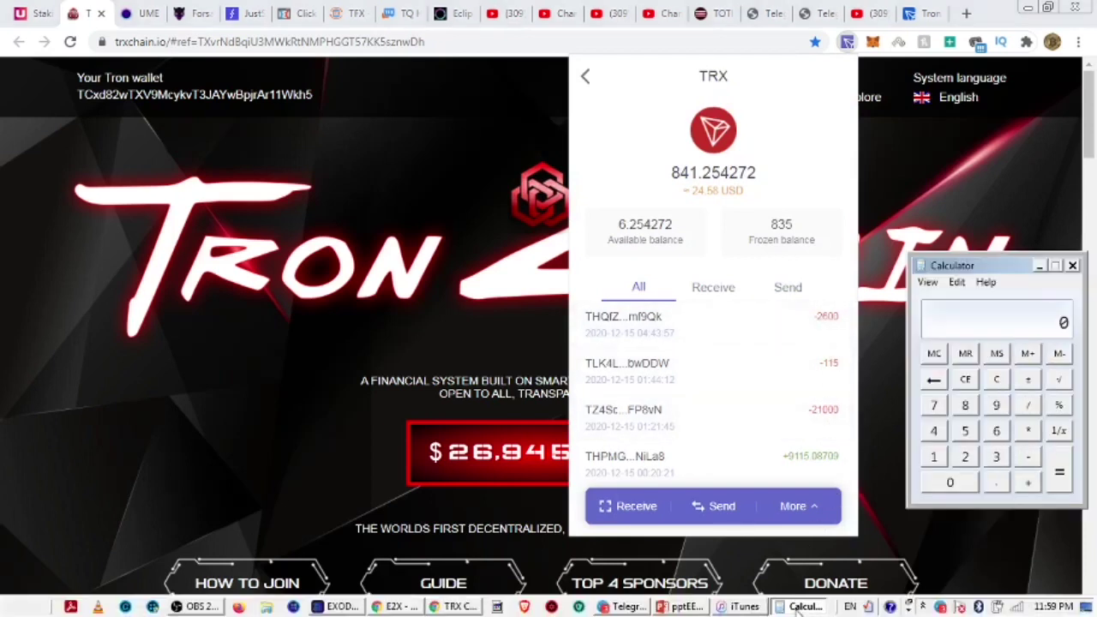
{"action": "left_click", "coordinate": [965, 456]}
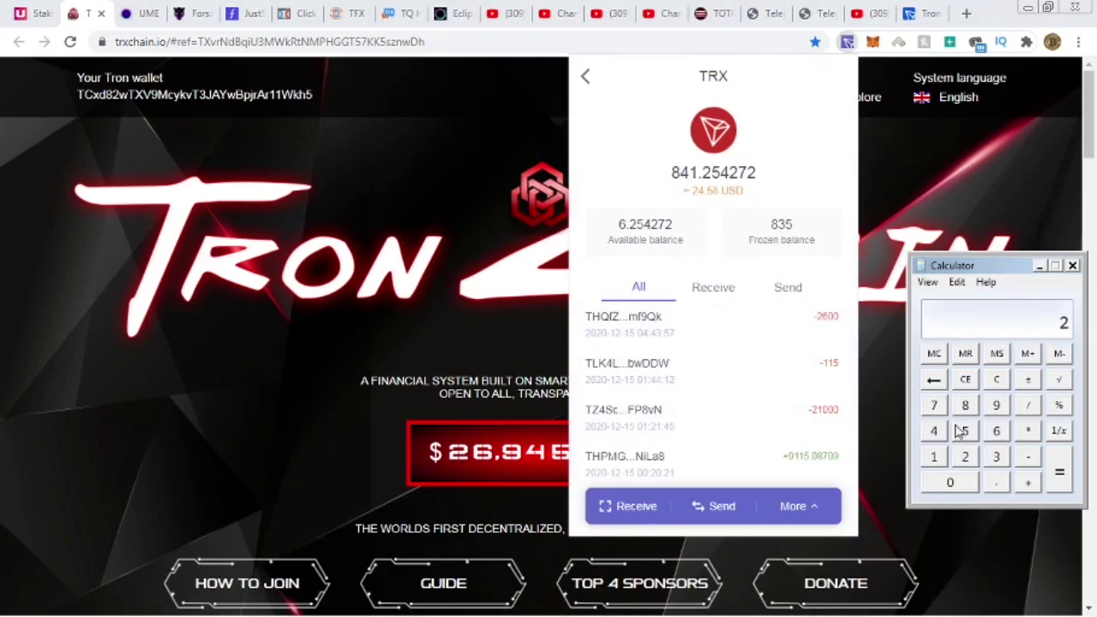
{"action": "left_click", "coordinate": [936, 457]}
{"action": "double_click", "coordinate": [951, 483]}
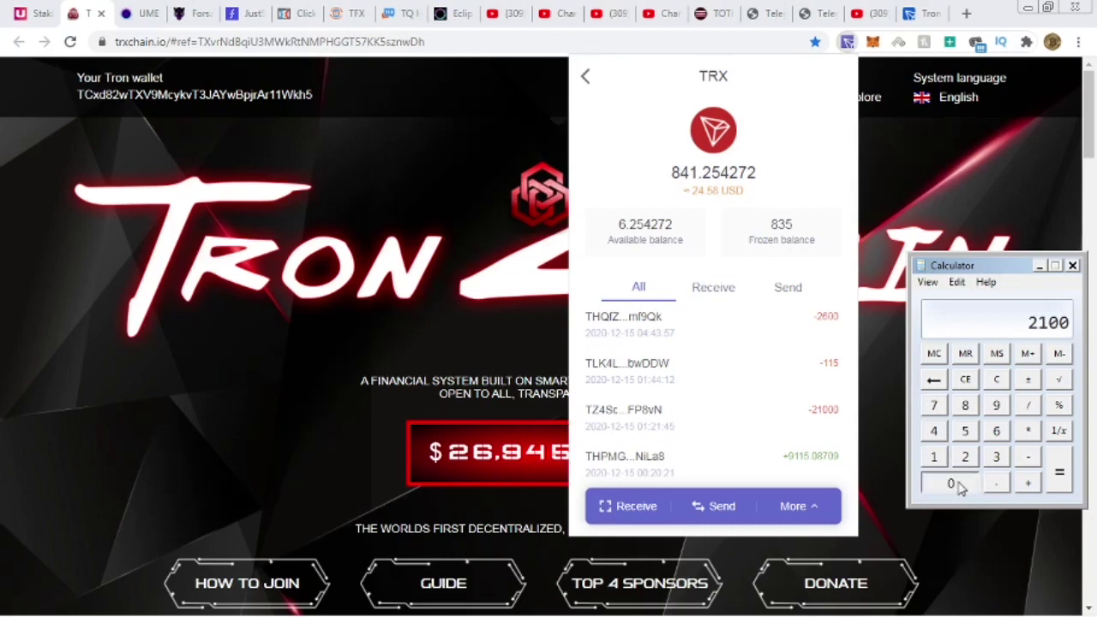
{"action": "left_click", "coordinate": [958, 485]}
{"action": "left_click", "coordinate": [1028, 483]}
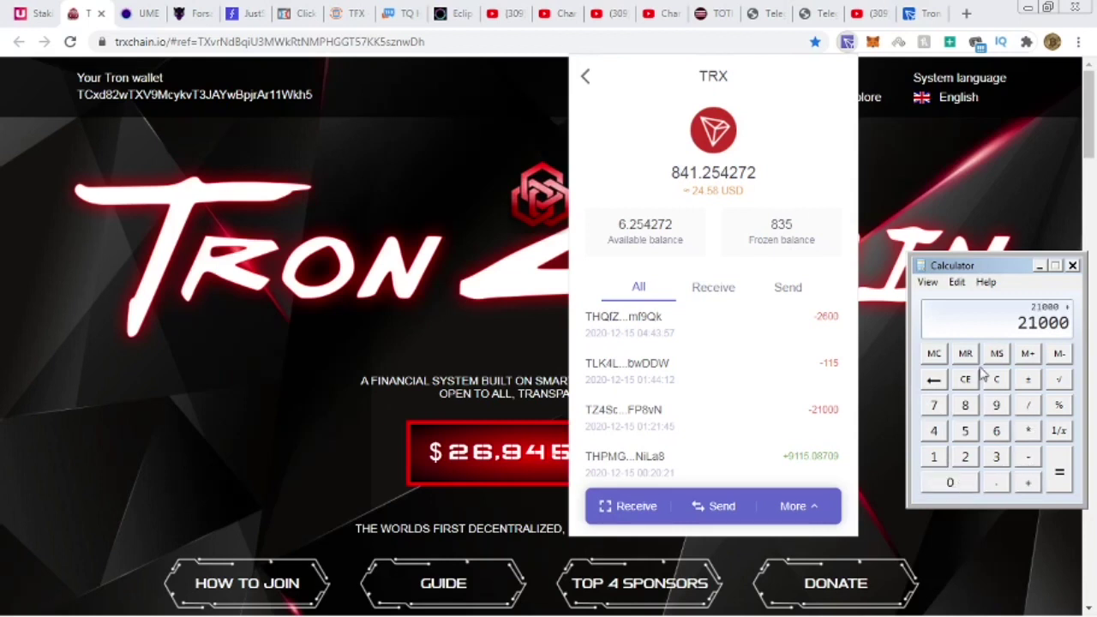
{"action": "left_click", "coordinate": [966, 455]}
{"action": "left_click", "coordinate": [997, 432]}
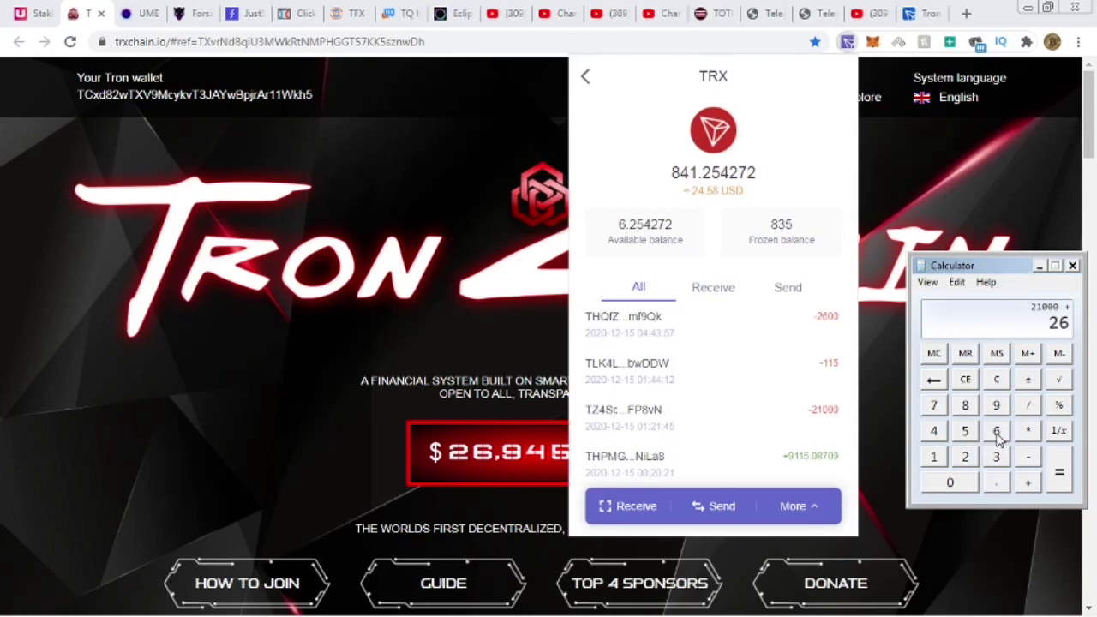
{"action": "left_click", "coordinate": [953, 483]}
{"action": "left_click", "coordinate": [951, 483]}
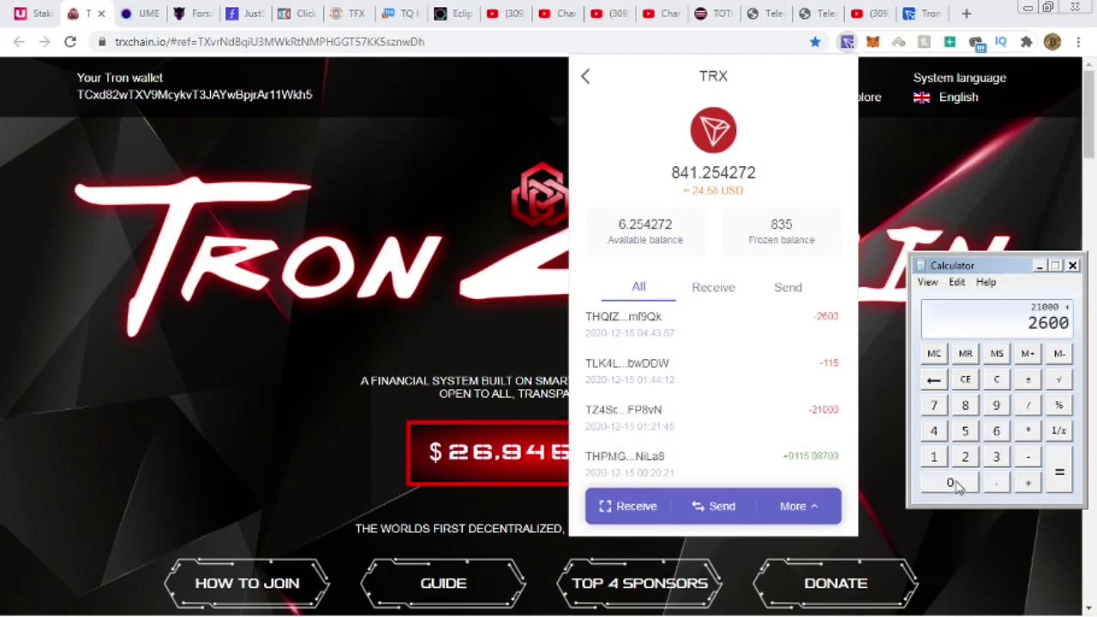
{"action": "left_click", "coordinate": [1059, 473]}
Step: Close the TronLink popup and scroll to TRX Chain's Personal Statistic section
{"action": "left_click", "coordinate": [586, 86]}
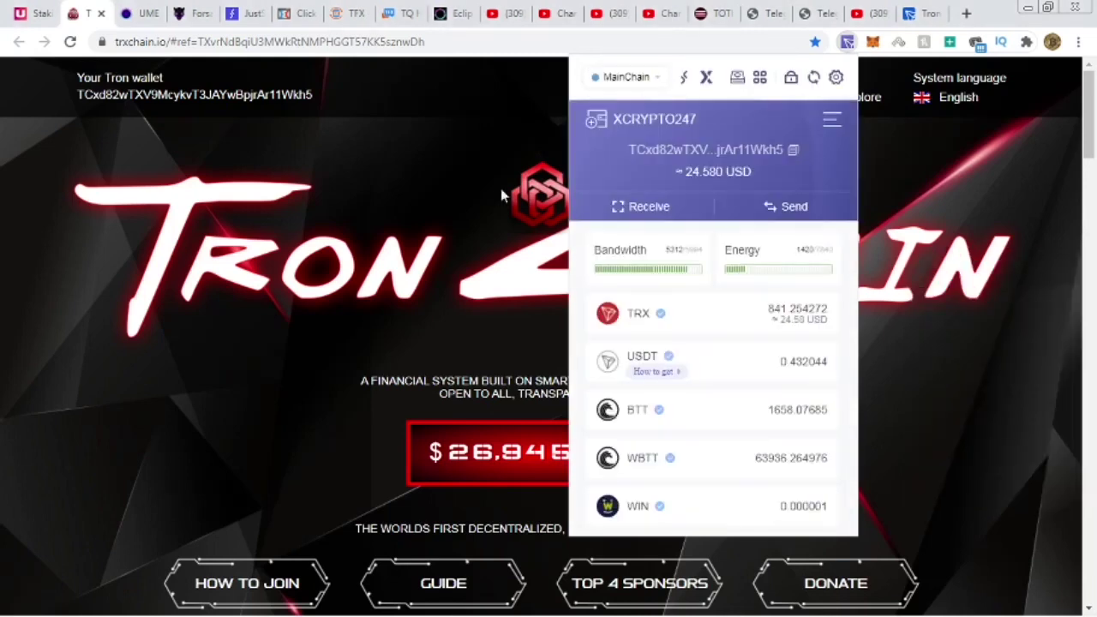
{"action": "left_click", "coordinate": [433, 339]}
{"action": "scroll", "coordinate": [296, 391], "scroll_direction": "down", "scroll_amount": 10}
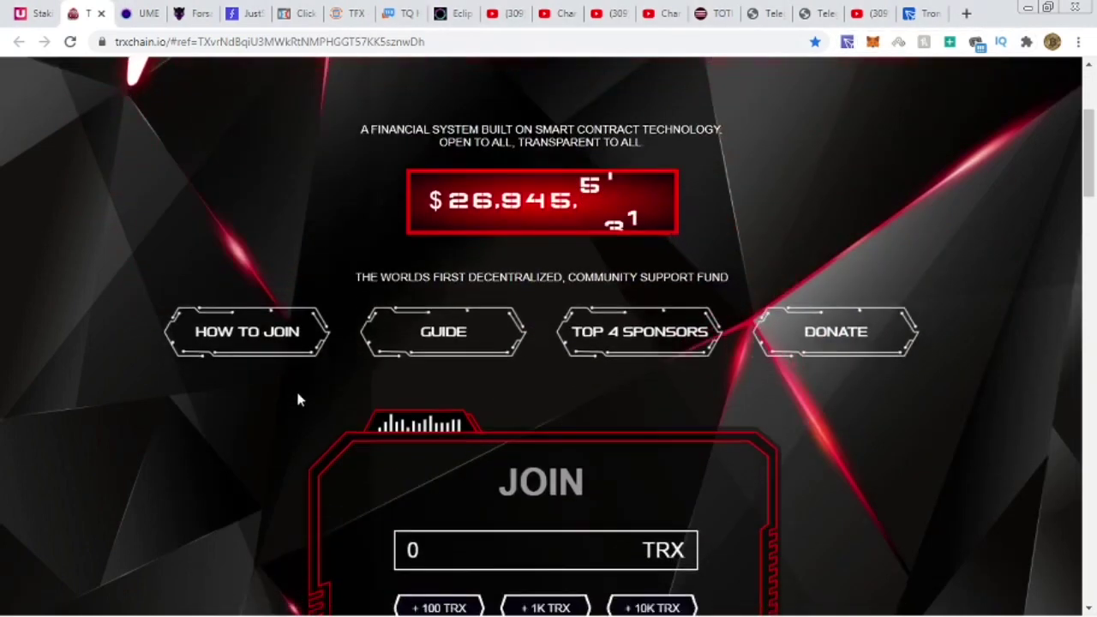
{"action": "scroll", "coordinate": [299, 398], "scroll_direction": "down", "scroll_amount": 2}
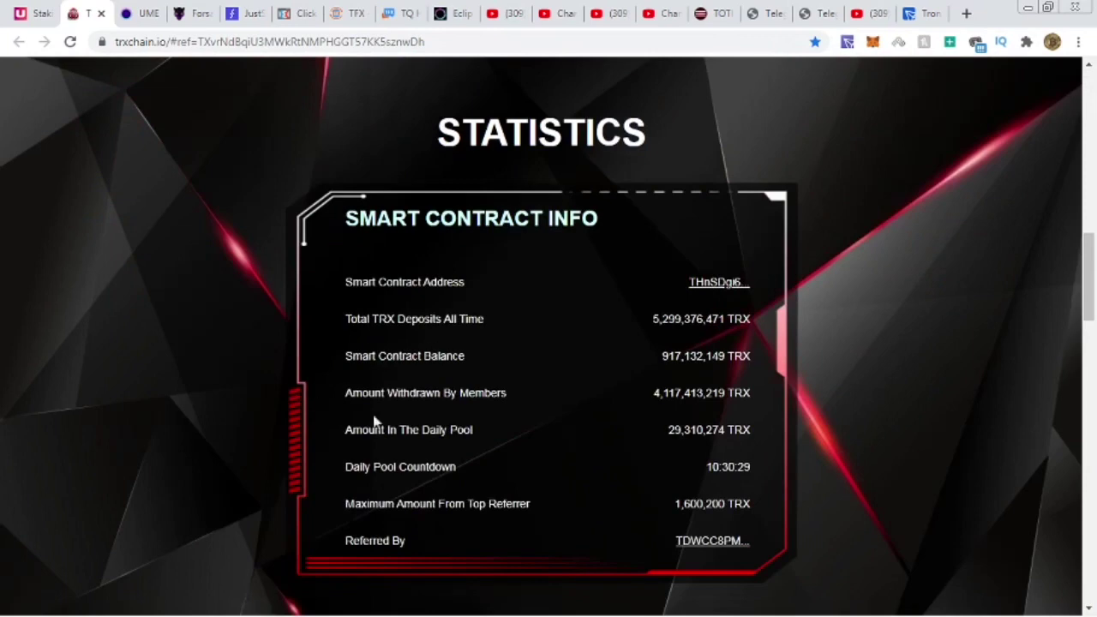
{"action": "scroll", "coordinate": [590, 457], "scroll_direction": "down", "scroll_amount": 9}
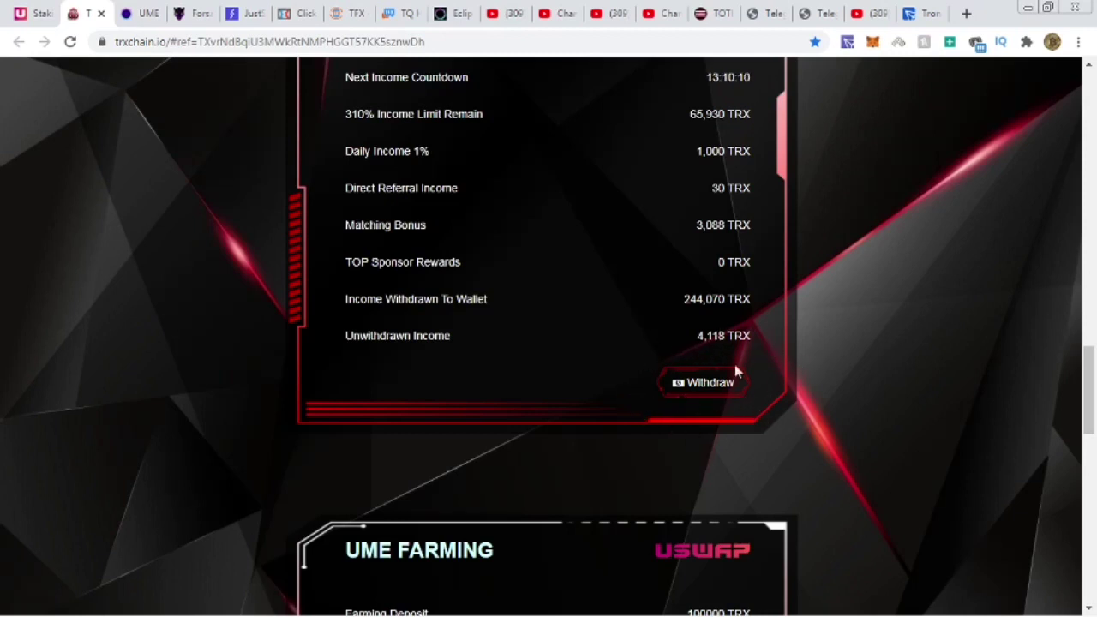
{"action": "scroll", "coordinate": [857, 343], "scroll_direction": "up", "scroll_amount": 4}
Step: Switch the connected TronLink account to Side Lady Chain 2
{"action": "left_click", "coordinate": [847, 41]}
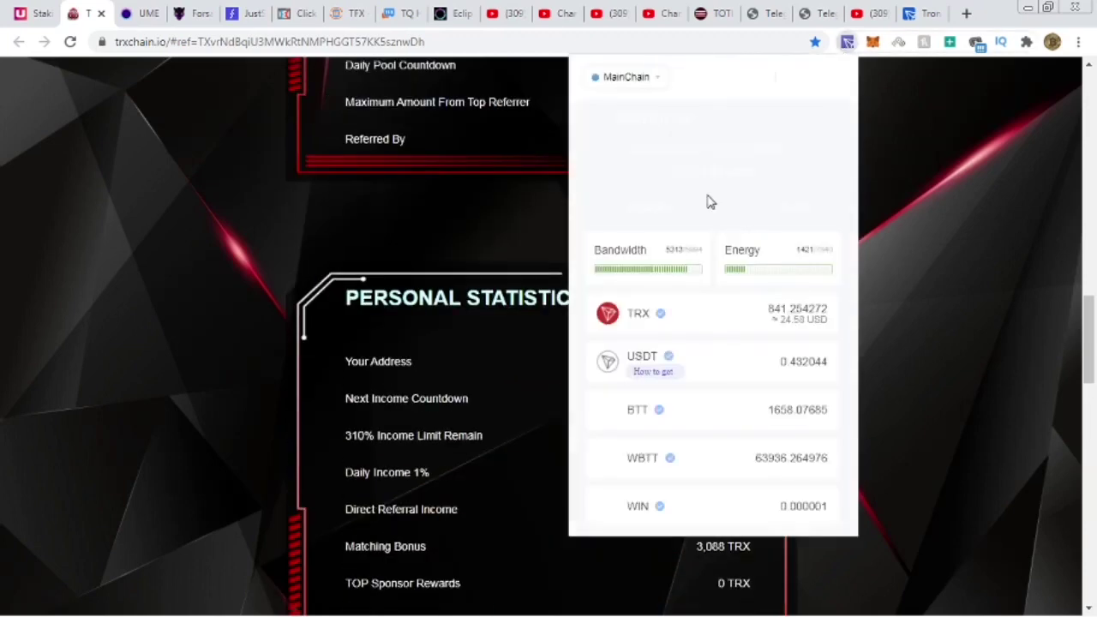
{"action": "left_click", "coordinate": [641, 127]}
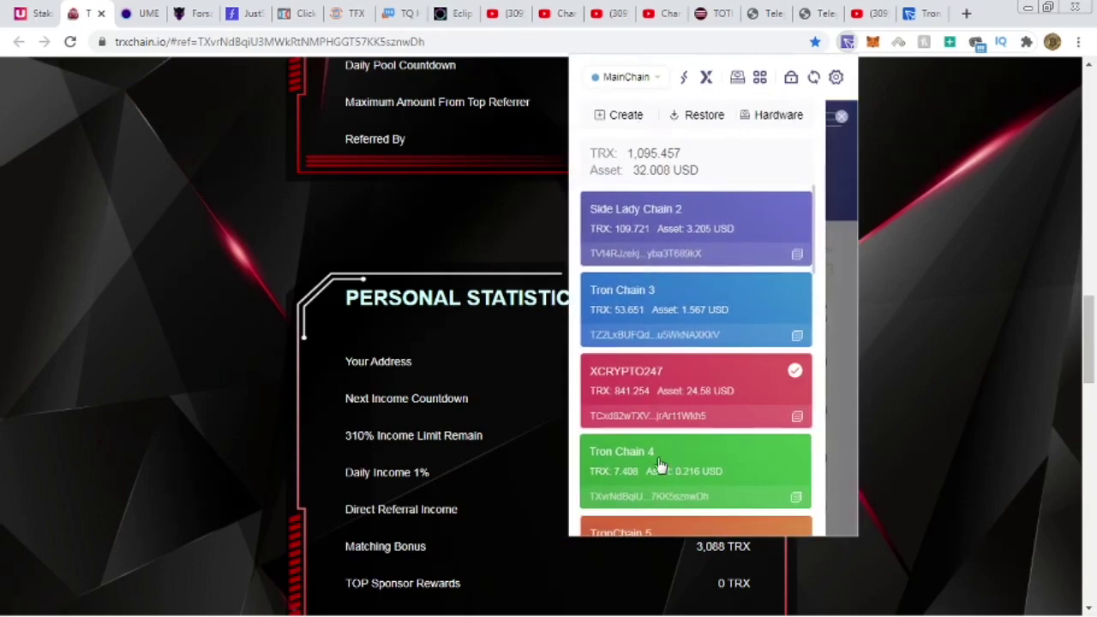
{"action": "left_click", "coordinate": [652, 225]}
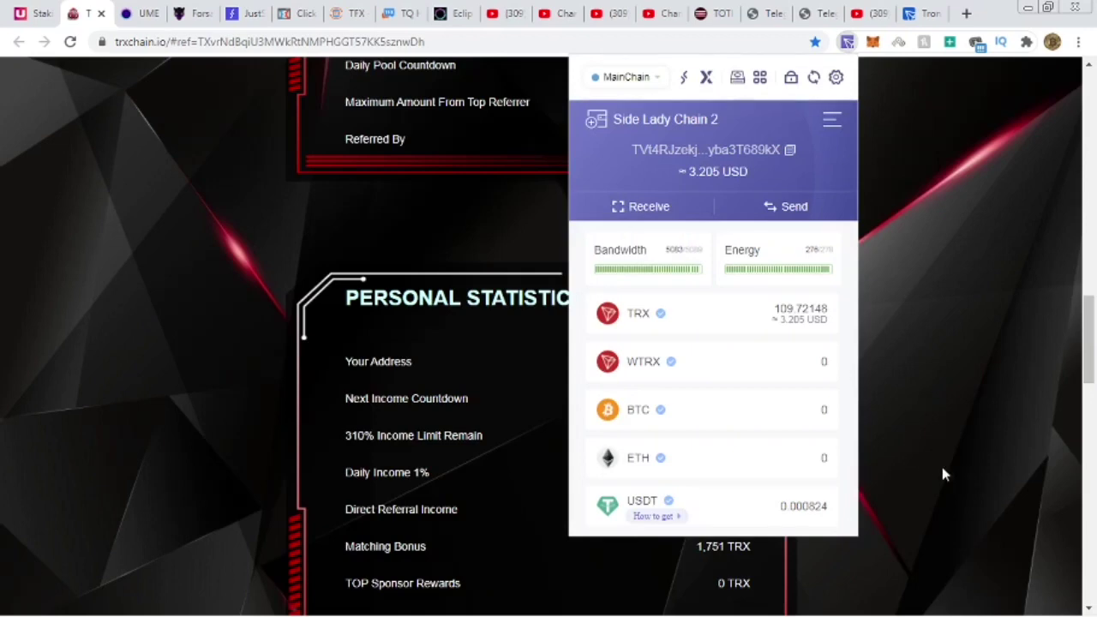
{"action": "left_click", "coordinate": [952, 472]}
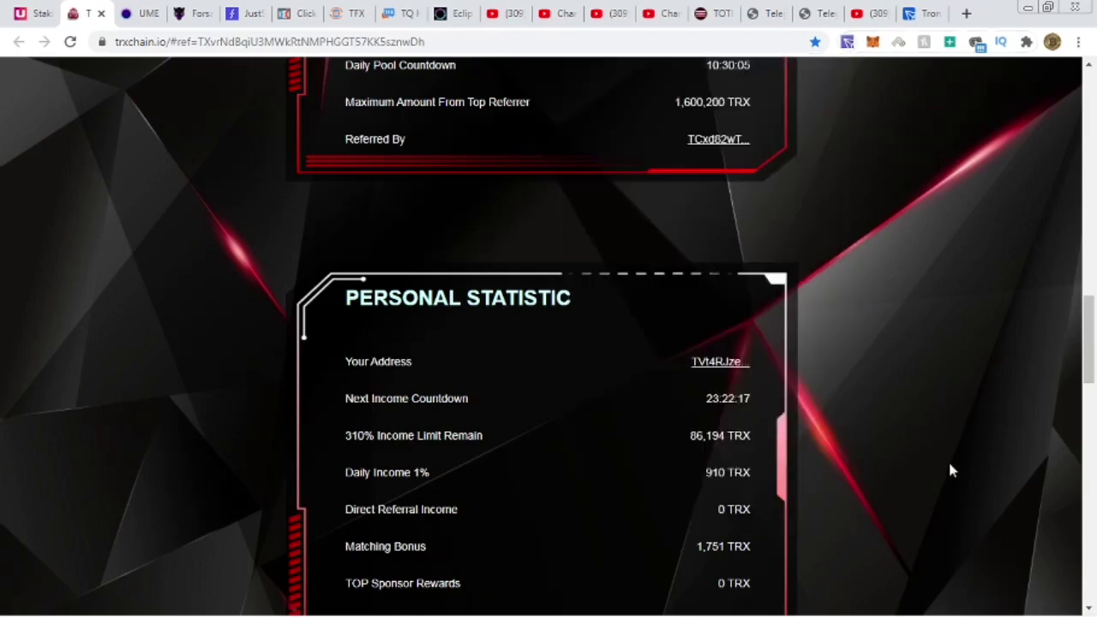
Step: Check the 2,661 TRX unwithdrawn income, copy Calculator's 23600 total, and go to Exodus
{"action": "scroll", "coordinate": [952, 471], "scroll_direction": "down", "scroll_amount": 3}
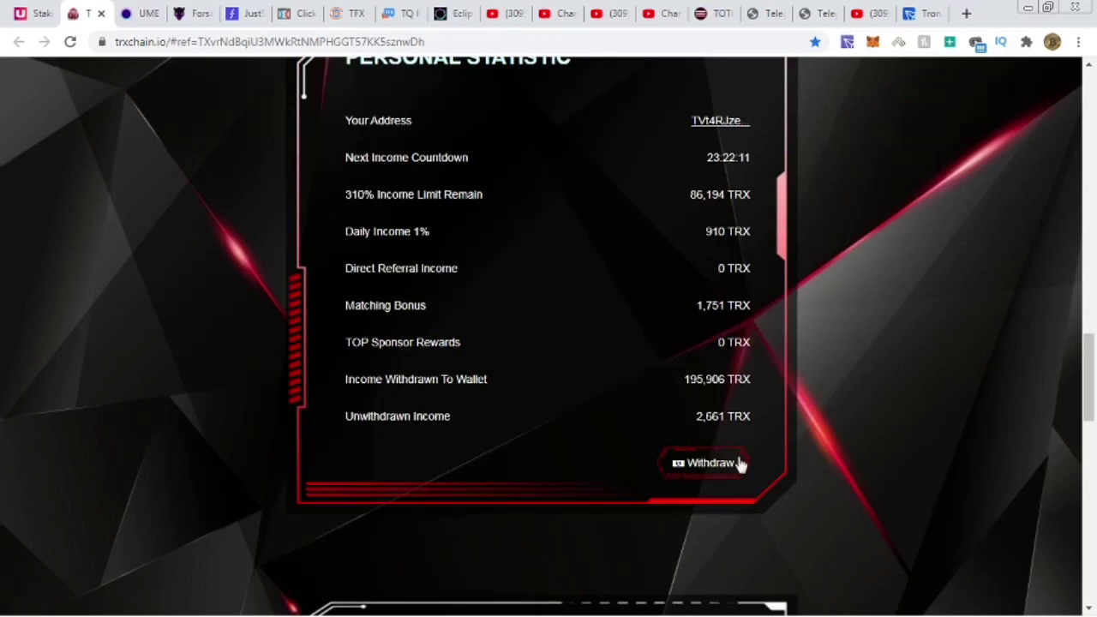
{"action": "mouse_move", "coordinate": [632, 613]}
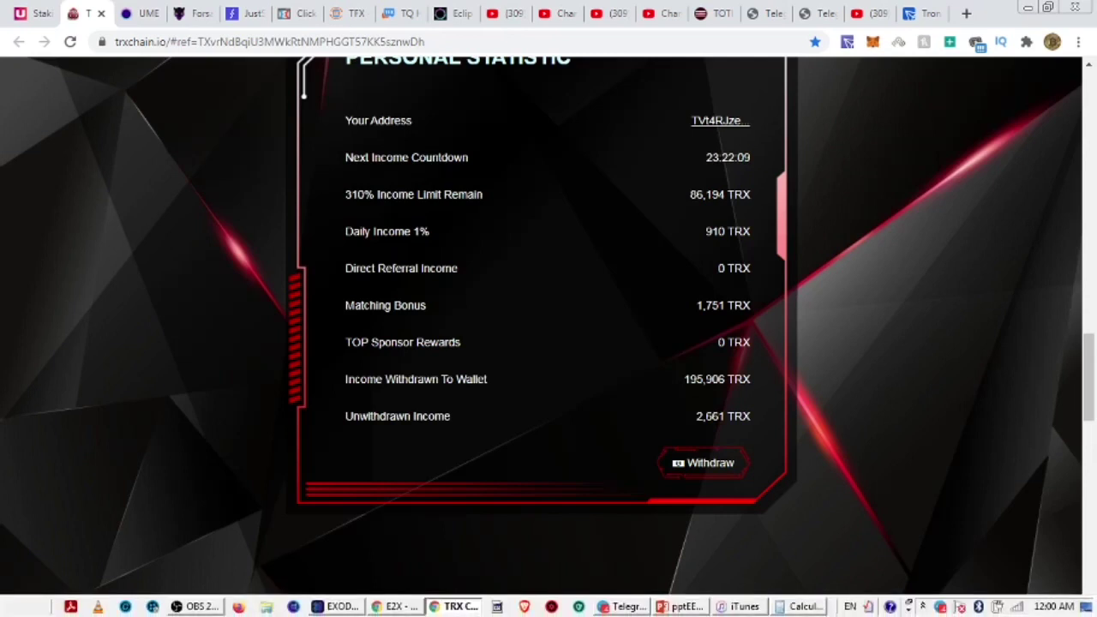
{"action": "left_click", "coordinate": [802, 607]}
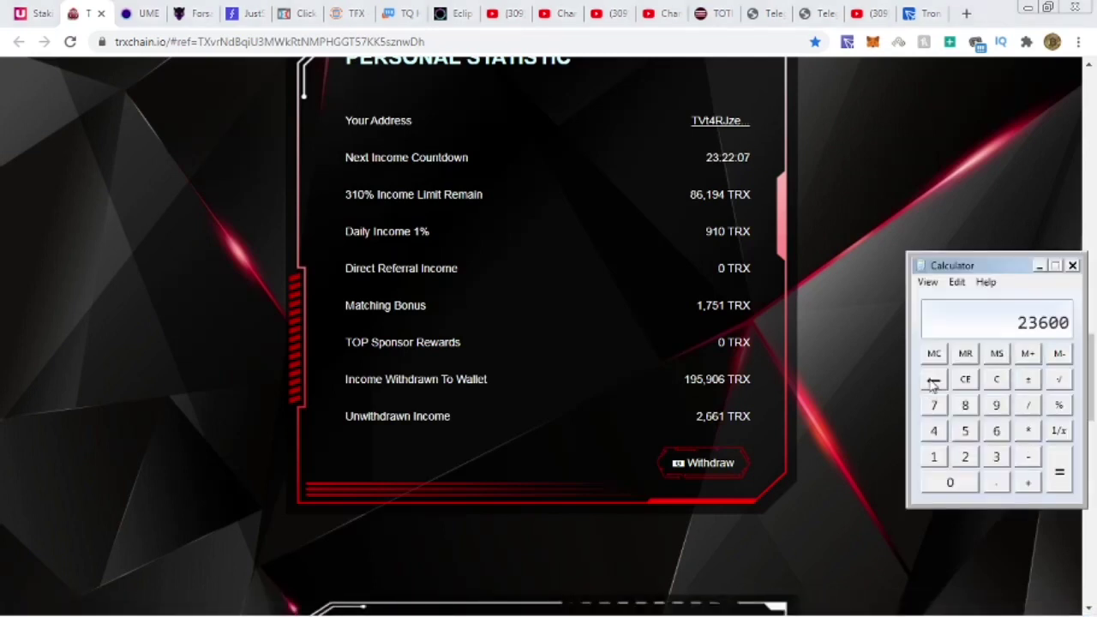
{"action": "right_click", "coordinate": [1040, 325]}
{"action": "left_click", "coordinate": [1041, 331]}
{"action": "left_click", "coordinate": [341, 607]}
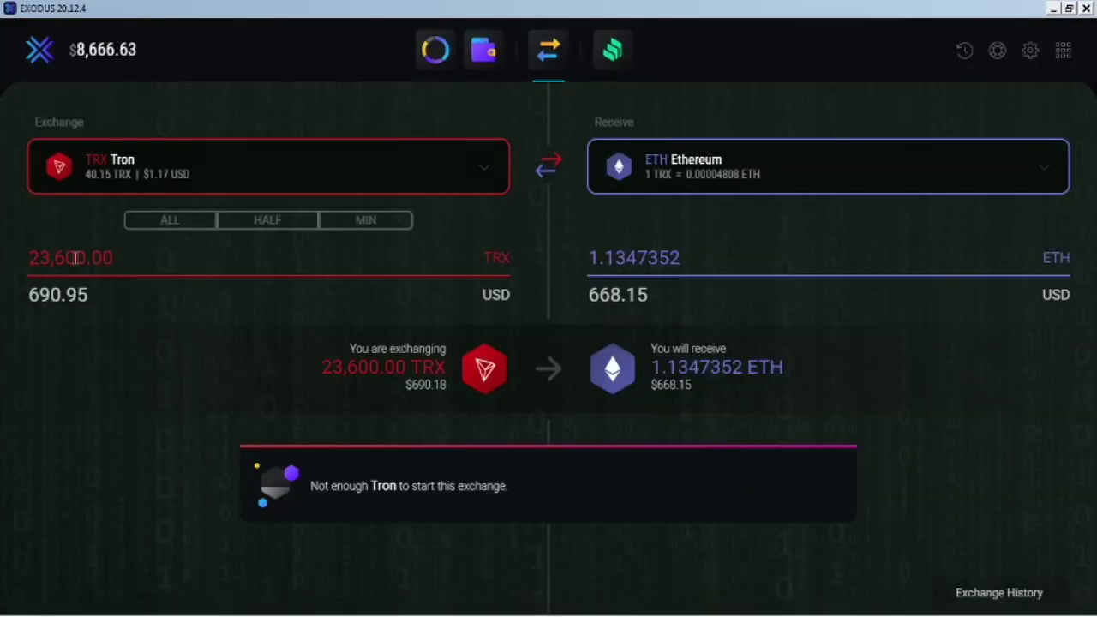
Step: Paste 23,600 as the TRX exchange amount in Exodus, then minimize Exodus
{"action": "double_click", "coordinate": [75, 258]}
{"action": "right_click", "coordinate": [66, 260]}
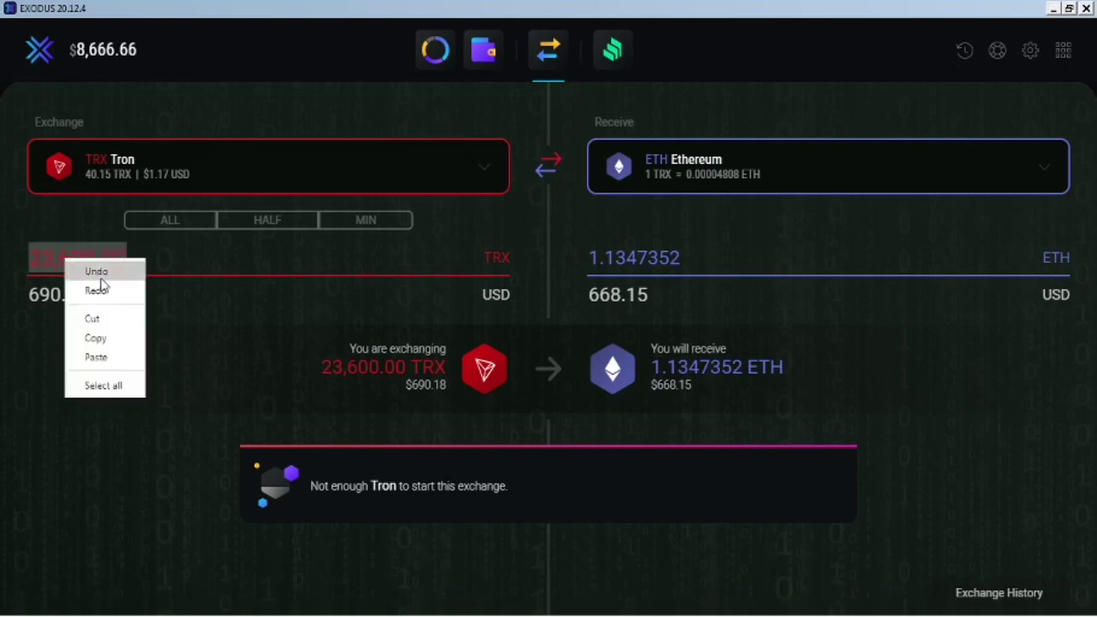
{"action": "left_click", "coordinate": [96, 358]}
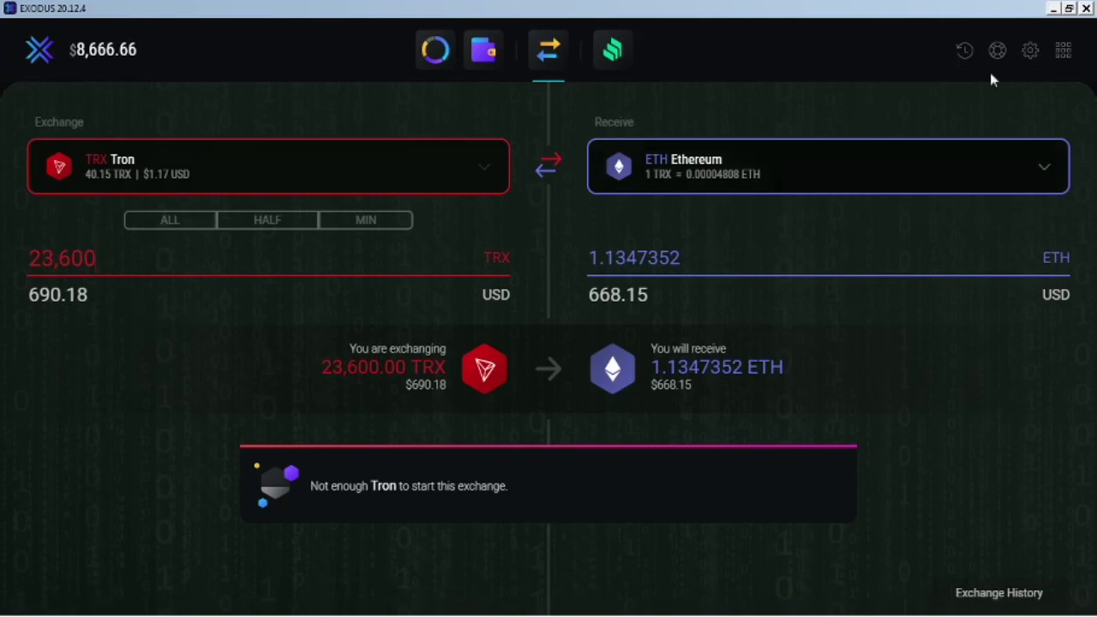
{"action": "left_click", "coordinate": [1055, 8]}
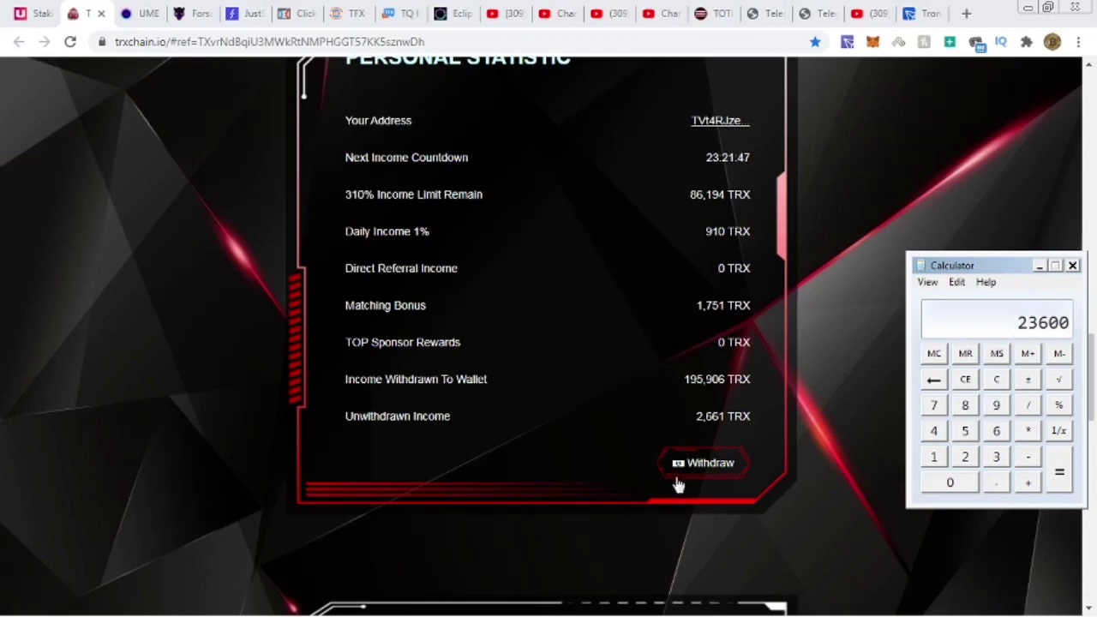
Step: Copy the 2,661 unwithdrawn income and paste it into a cleared Calculator
{"action": "left_click", "coordinate": [709, 416]}
{"action": "double_click", "coordinate": [709, 416]}
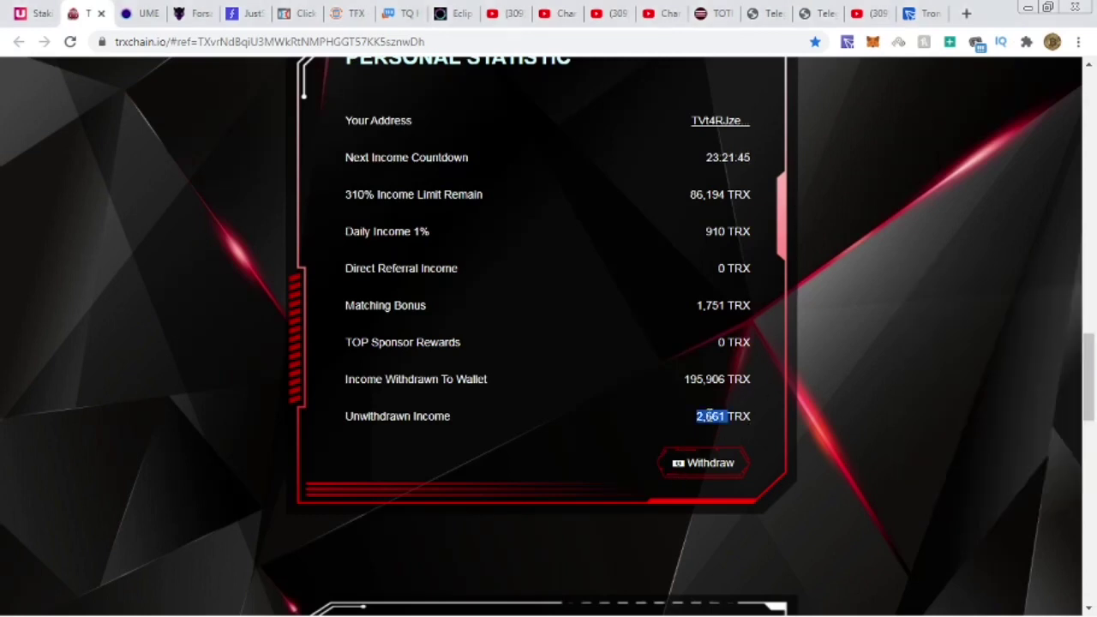
{"action": "right_click", "coordinate": [708, 417]}
{"action": "left_click", "coordinate": [737, 429]}
{"action": "mouse_move", "coordinate": [722, 614]}
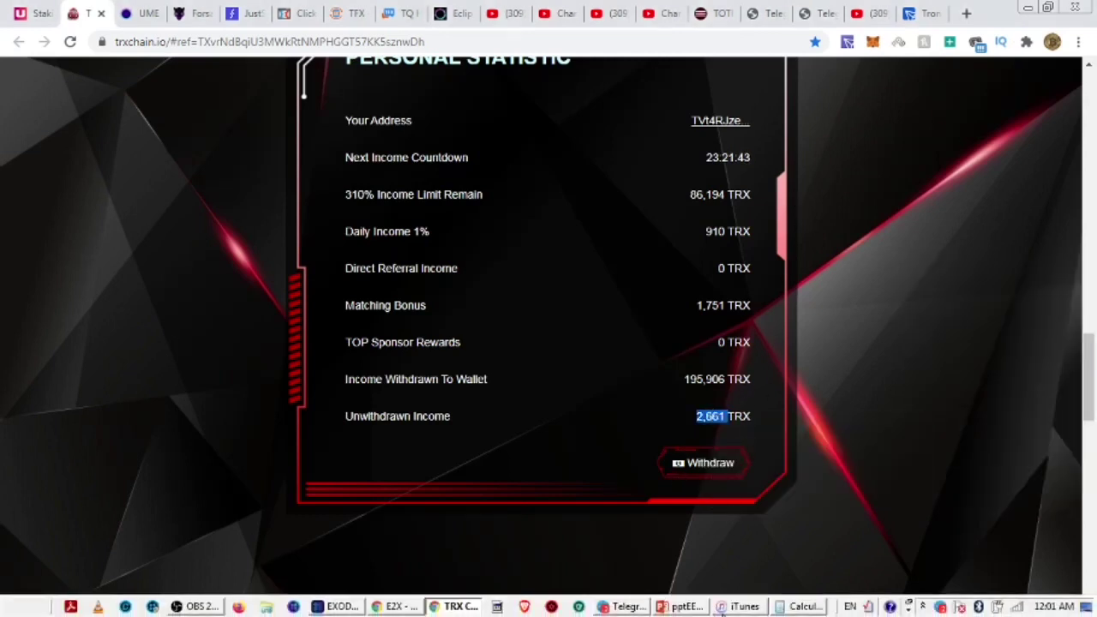
{"action": "left_click", "coordinate": [779, 607]}
{"action": "left_click", "coordinate": [998, 383]}
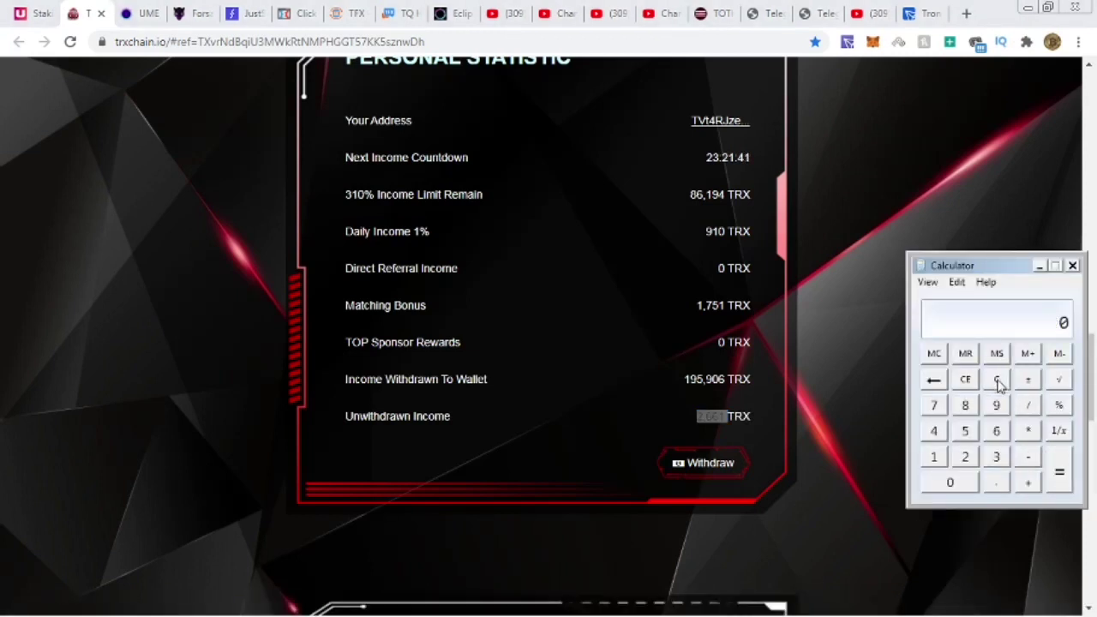
{"action": "right_click", "coordinate": [1040, 325]}
{"action": "left_click", "coordinate": [1046, 350]}
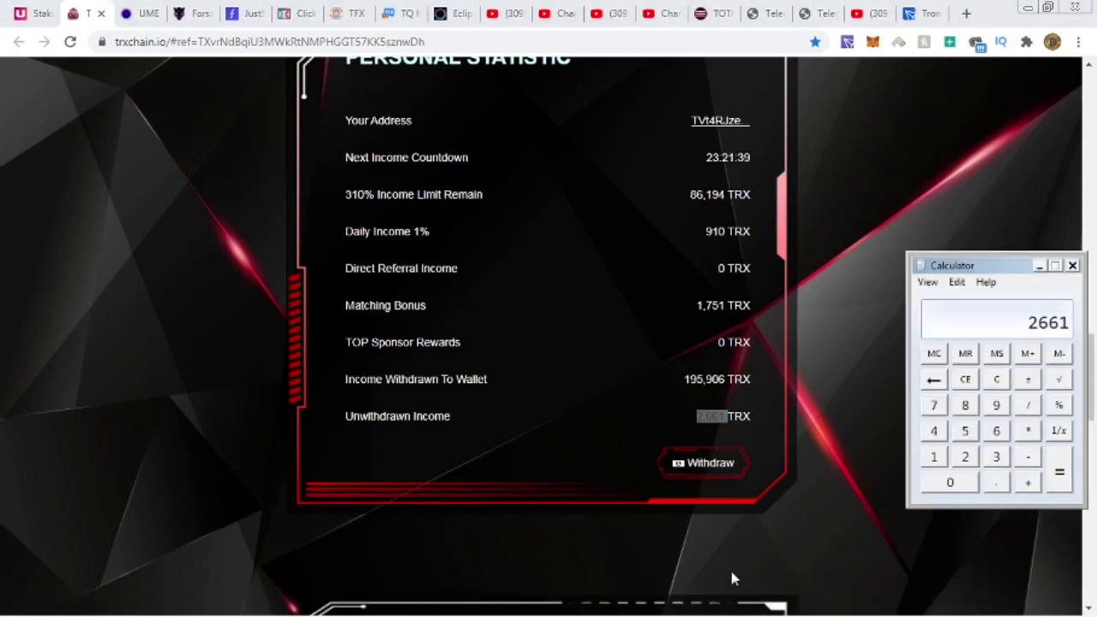
Step: Bring up TronLink's list of wallet accounts over the TRX Chain page
{"action": "left_click", "coordinate": [838, 67]}
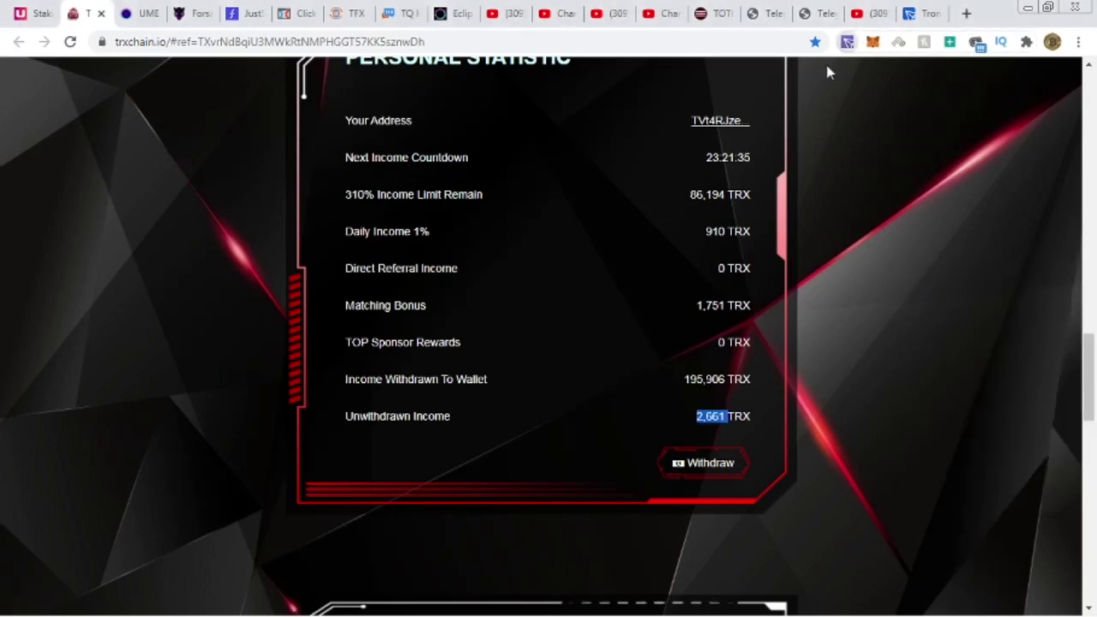
{"action": "left_click", "coordinate": [847, 41]}
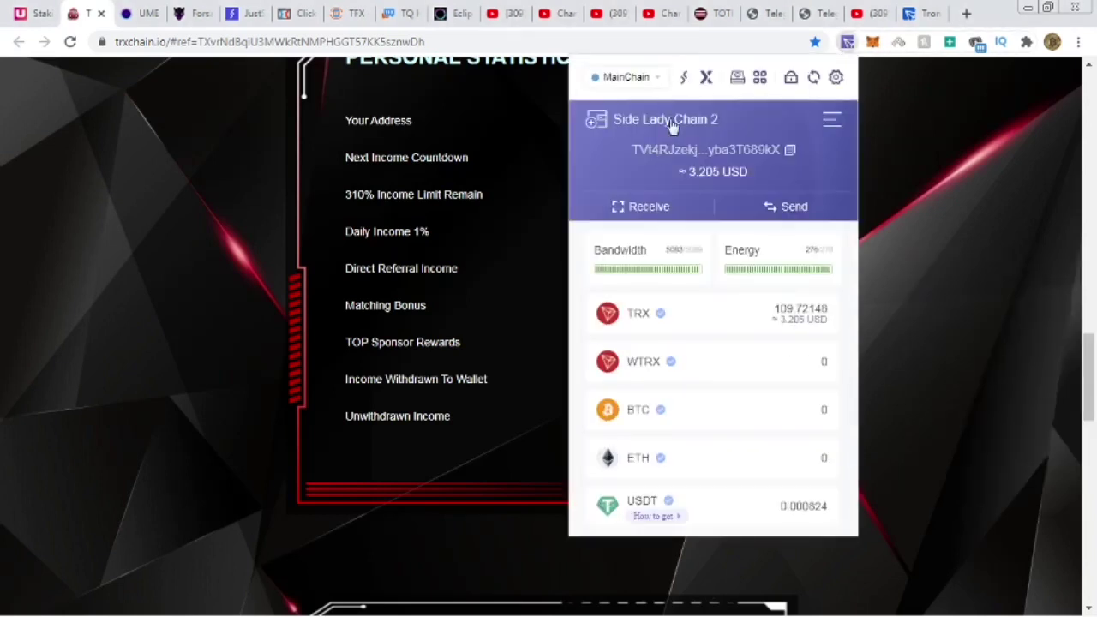
{"action": "left_click", "coordinate": [680, 134]}
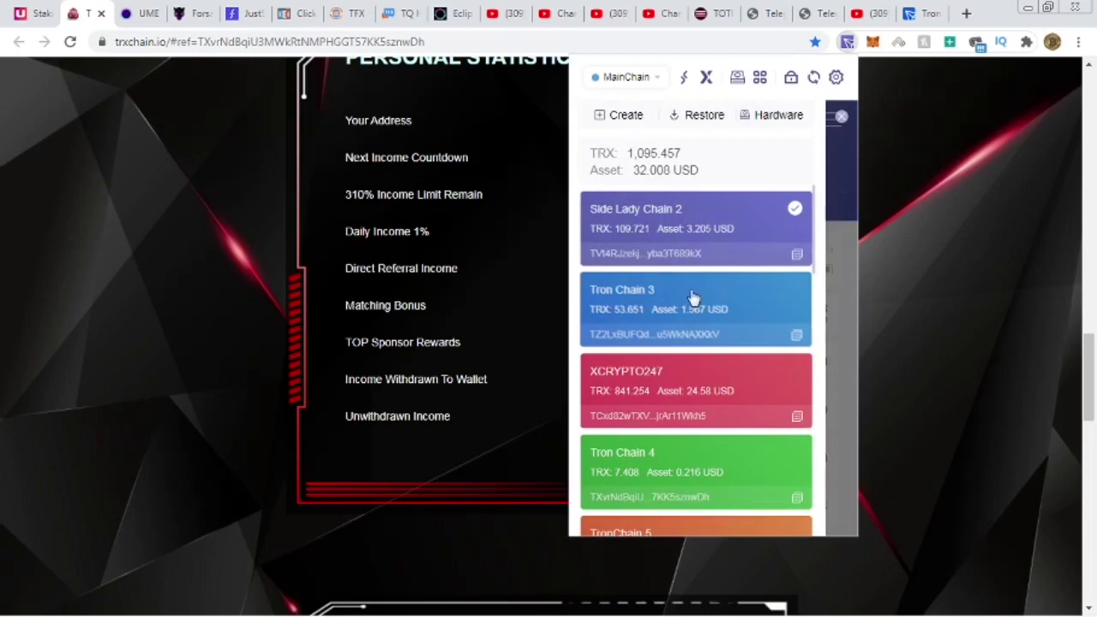
Step: Switch to the 841 TRX account and copy its 4,118 TRX unwithdrawn income
{"action": "left_click", "coordinate": [648, 379]}
{"action": "left_click", "coordinate": [981, 335]}
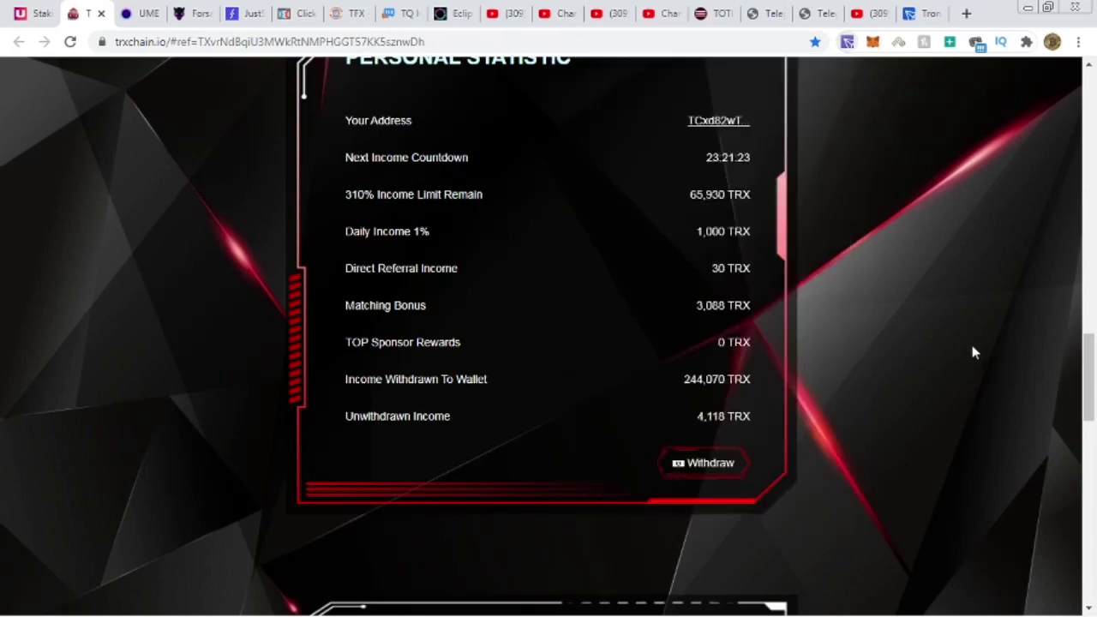
{"action": "double_click", "coordinate": [701, 417]}
{"action": "right_click", "coordinate": [705, 417]}
{"action": "left_click", "coordinate": [736, 430]}
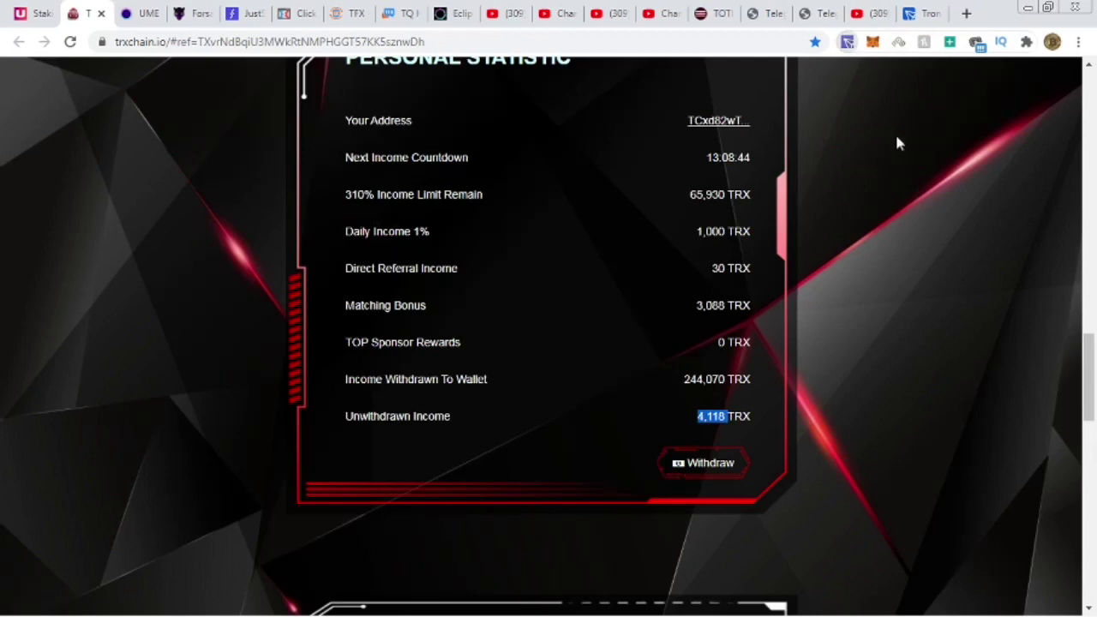
Step: Add 4,118 to 2661 in Calculator for a 6779 total
{"action": "left_click", "coordinate": [803, 607]}
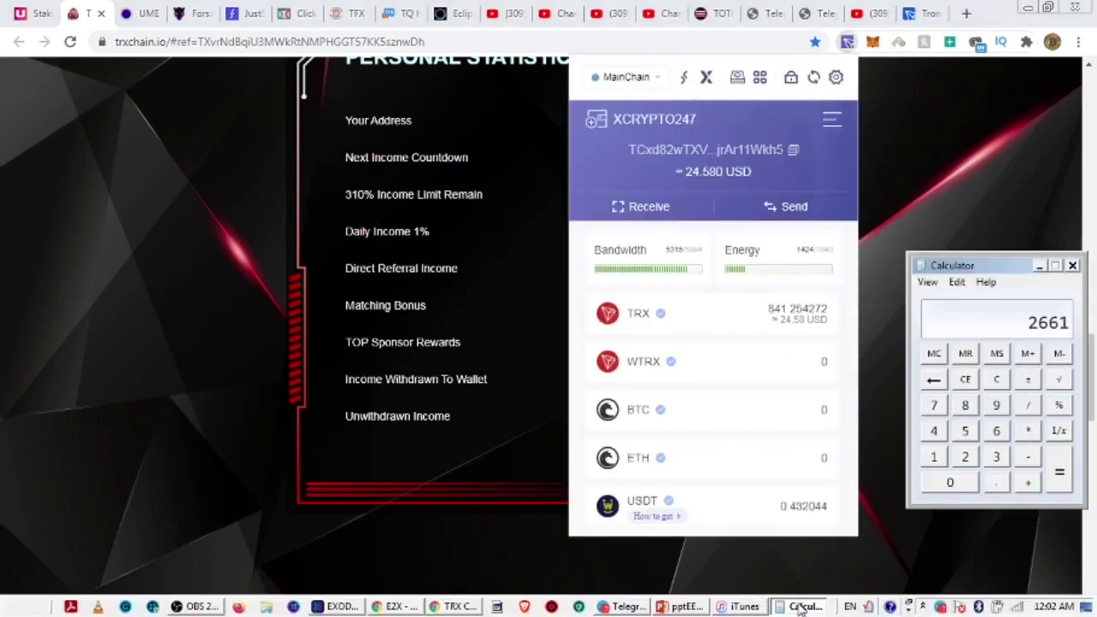
{"action": "right_click", "coordinate": [1037, 330]}
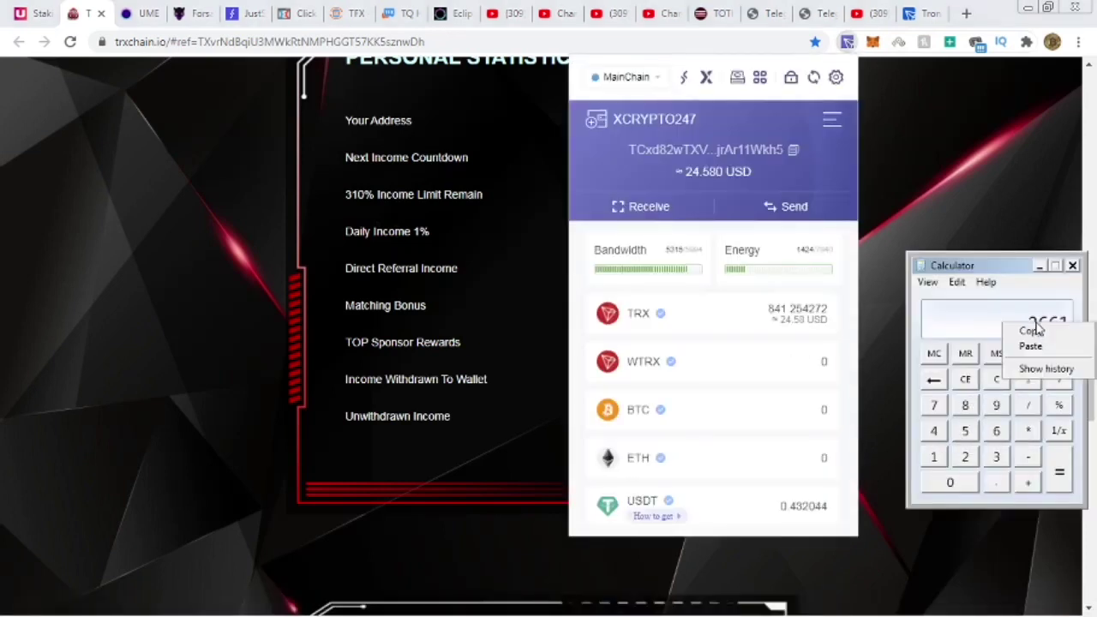
{"action": "left_click", "coordinate": [959, 329]}
{"action": "left_click", "coordinate": [1028, 482]}
{"action": "right_click", "coordinate": [1010, 325]}
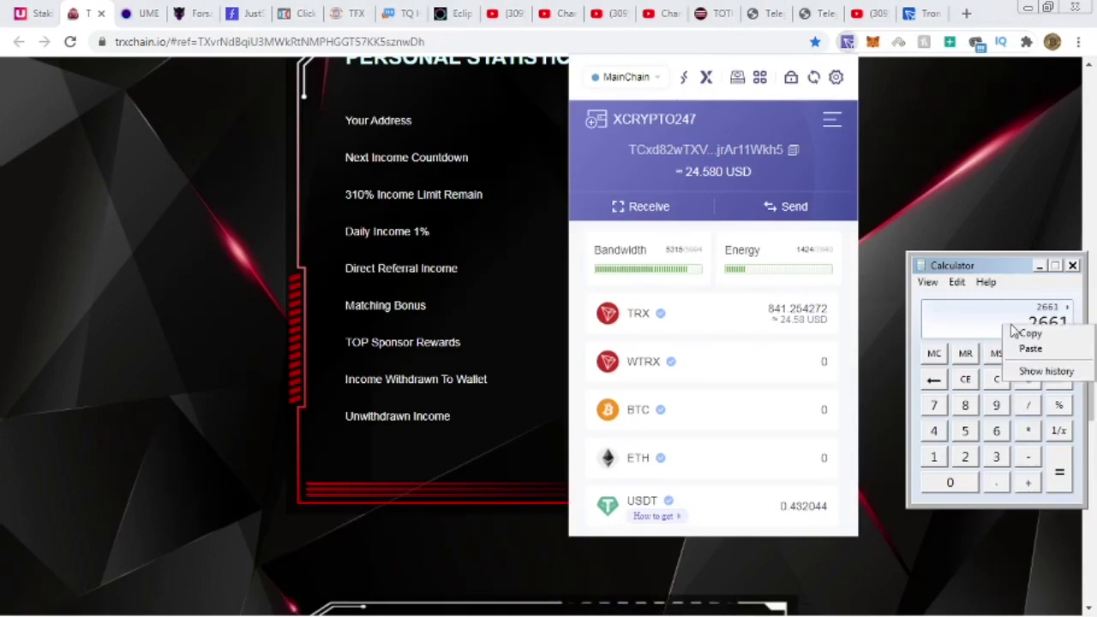
{"action": "left_click", "coordinate": [1032, 349]}
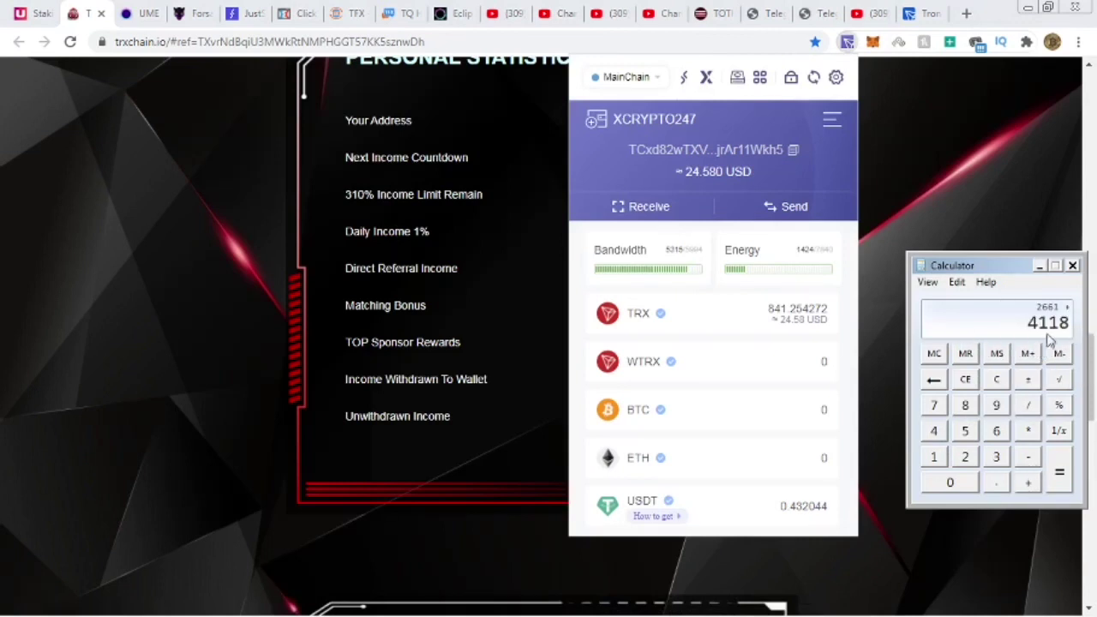
{"action": "left_click", "coordinate": [1028, 482]}
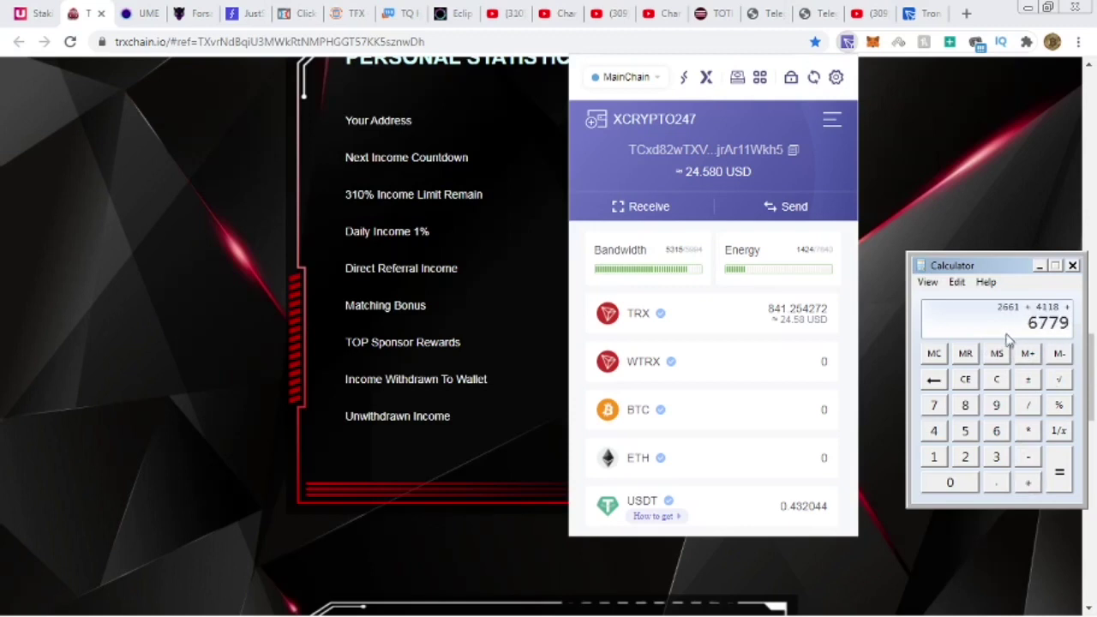
Step: Recheck the TronLink account list and review the XCRYPTO247 Personal Statistic figures
{"action": "left_click", "coordinate": [948, 186]}
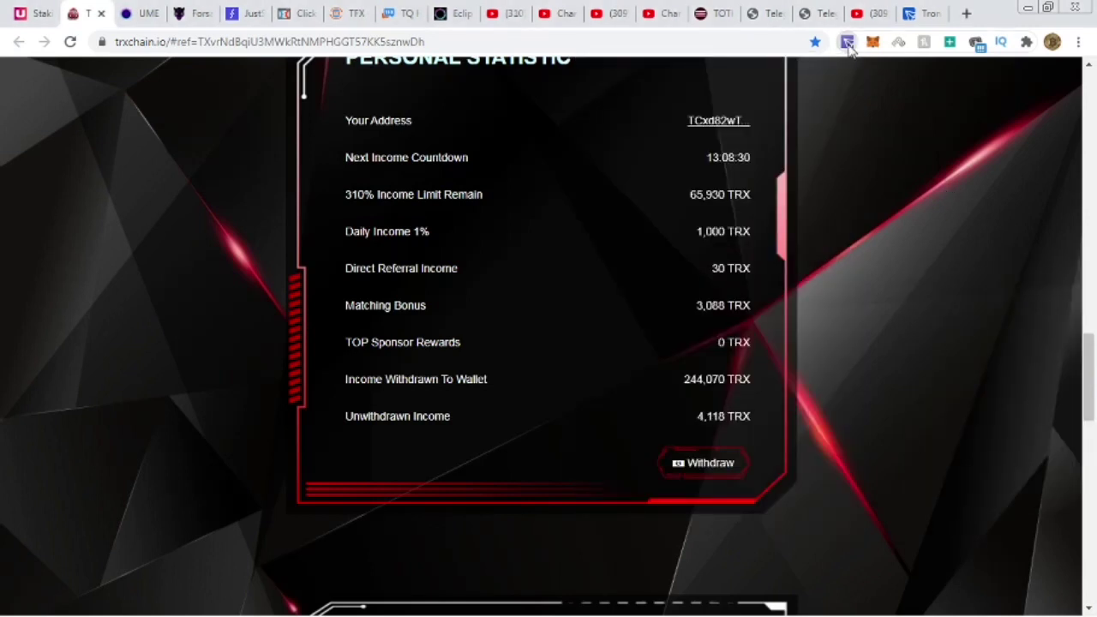
{"action": "left_click", "coordinate": [847, 42]}
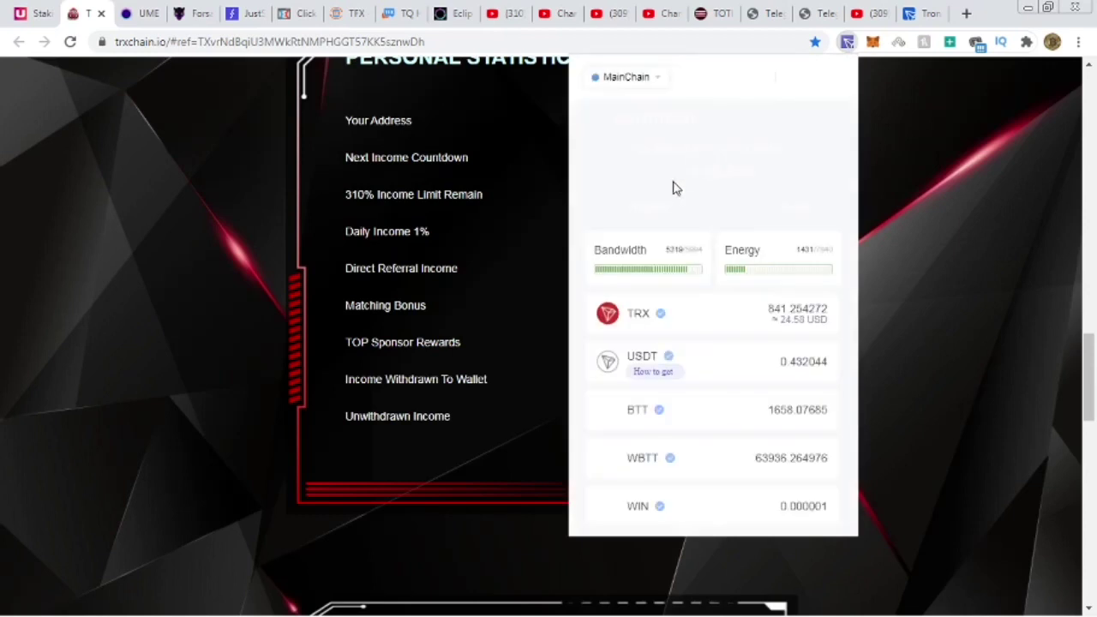
{"action": "left_click", "coordinate": [683, 121]}
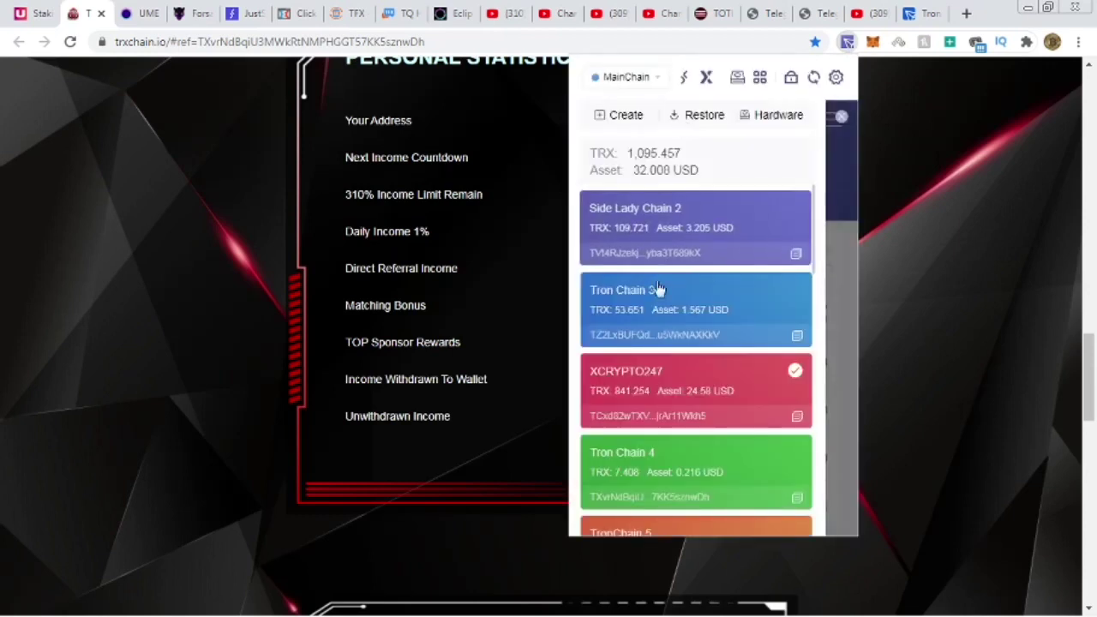
{"action": "left_click", "coordinate": [904, 297]}
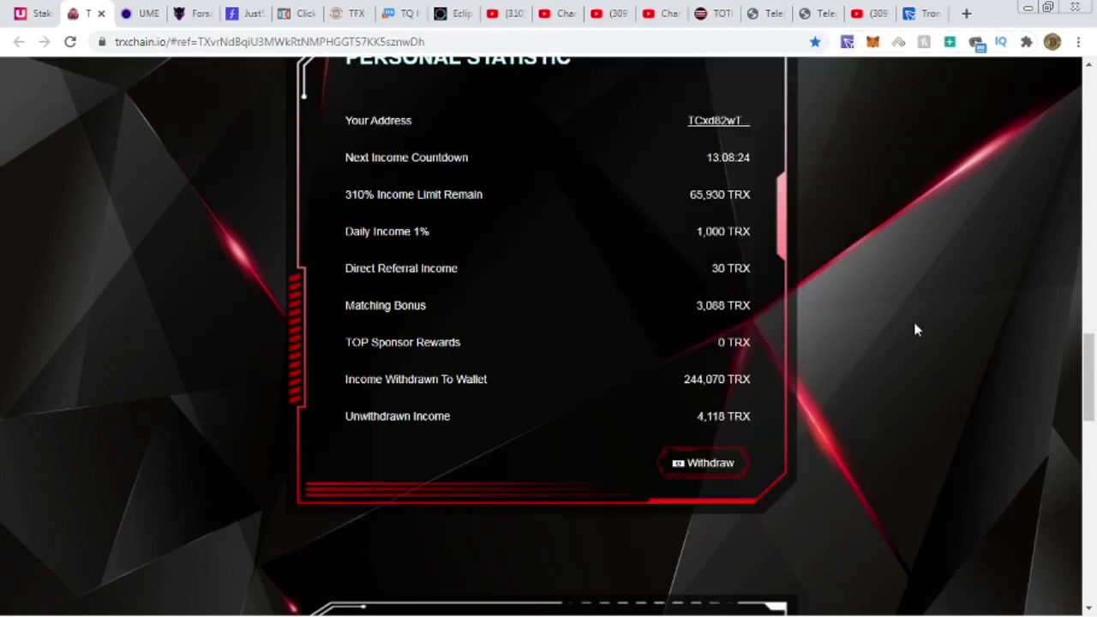
{"action": "scroll", "coordinate": [910, 332], "scroll_direction": "down", "scroll_amount": 10}
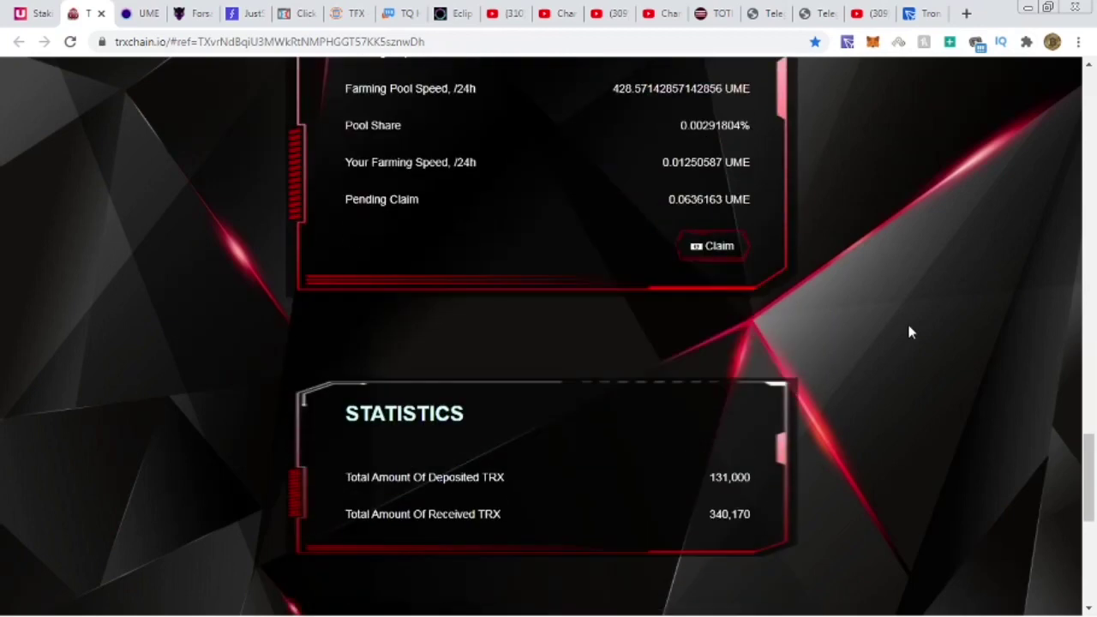
{"action": "scroll", "coordinate": [911, 331], "scroll_direction": "down", "scroll_amount": 3}
{"action": "scroll", "coordinate": [909, 329], "scroll_direction": "up", "scroll_amount": 10}
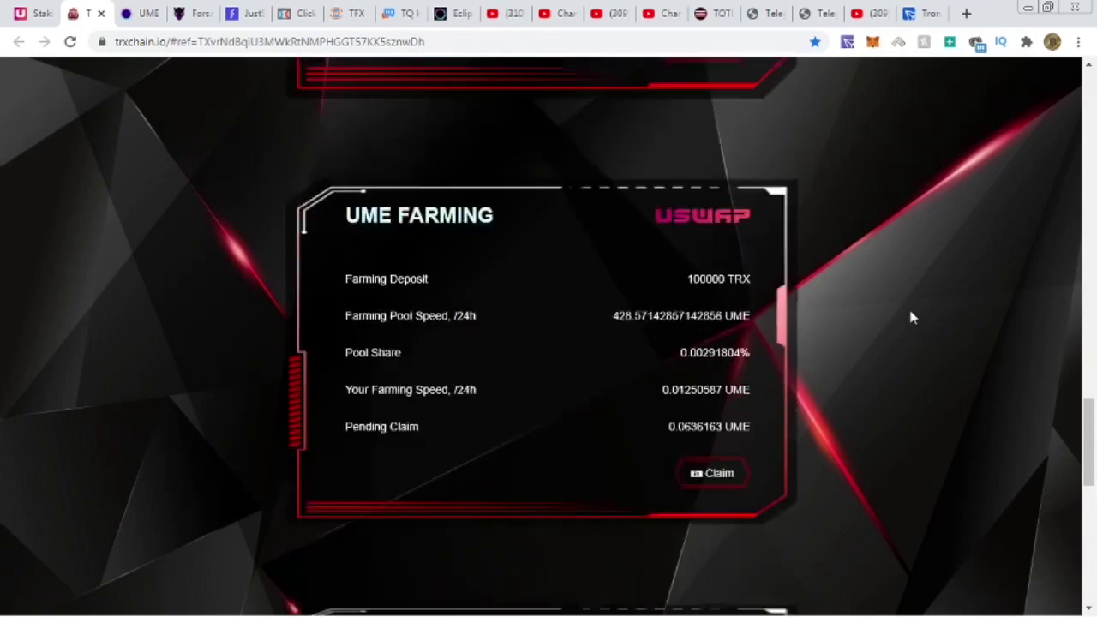
Step: Switch to the 53.651 TRX account and reload TRX Chain to show its 1,000 TRX unwithdrawn
{"action": "left_click", "coordinate": [847, 44]}
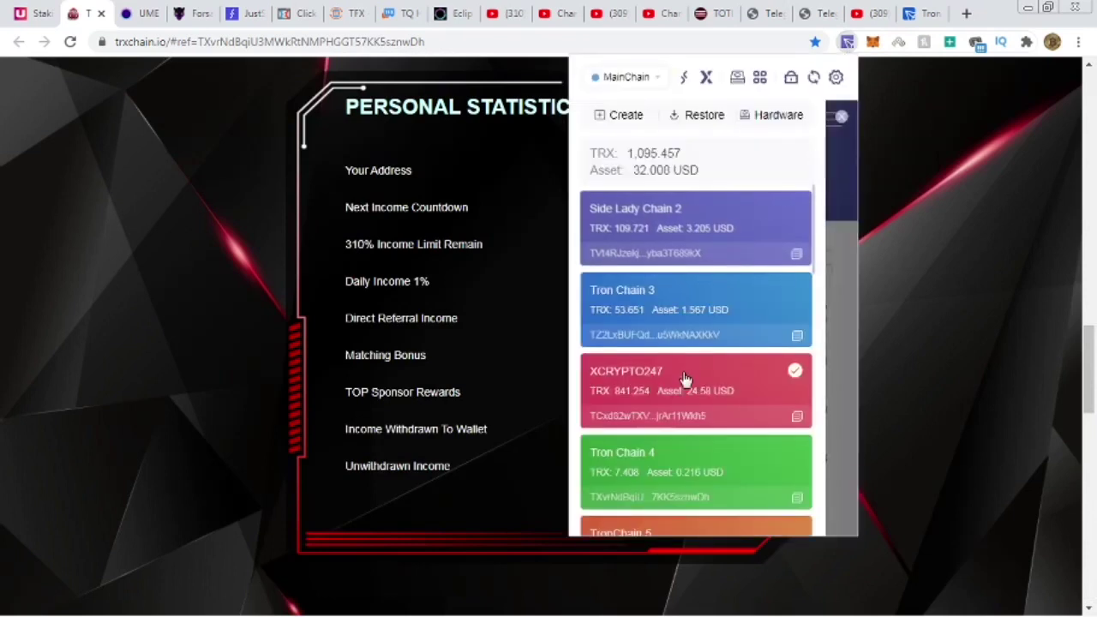
{"action": "left_click", "coordinate": [667, 290]}
{"action": "left_click", "coordinate": [922, 261]}
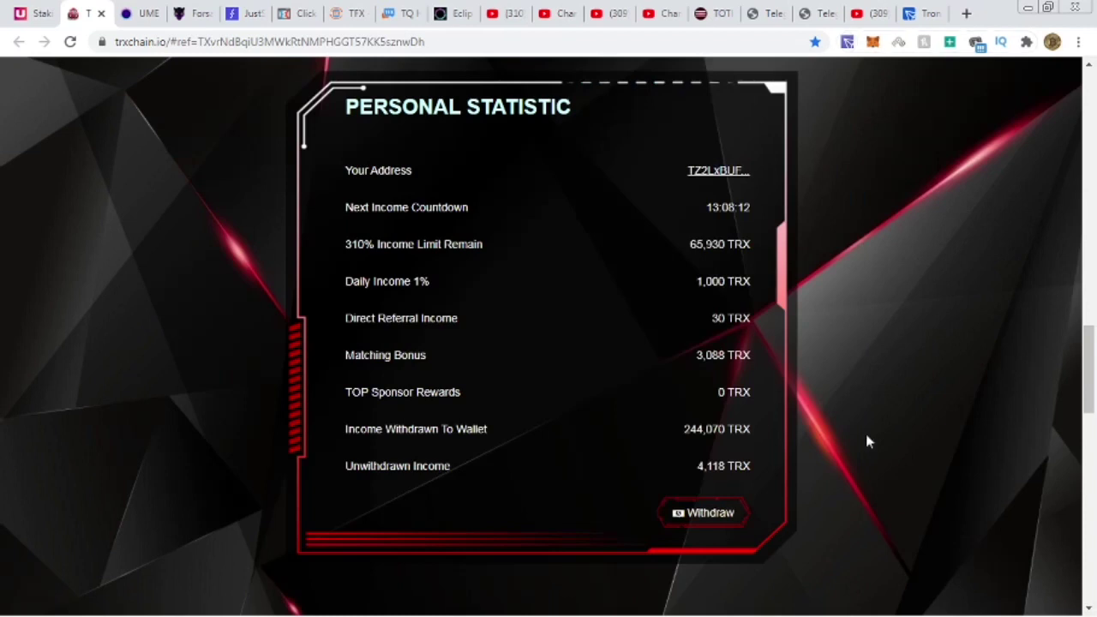
{"action": "left_click", "coordinate": [69, 42]}
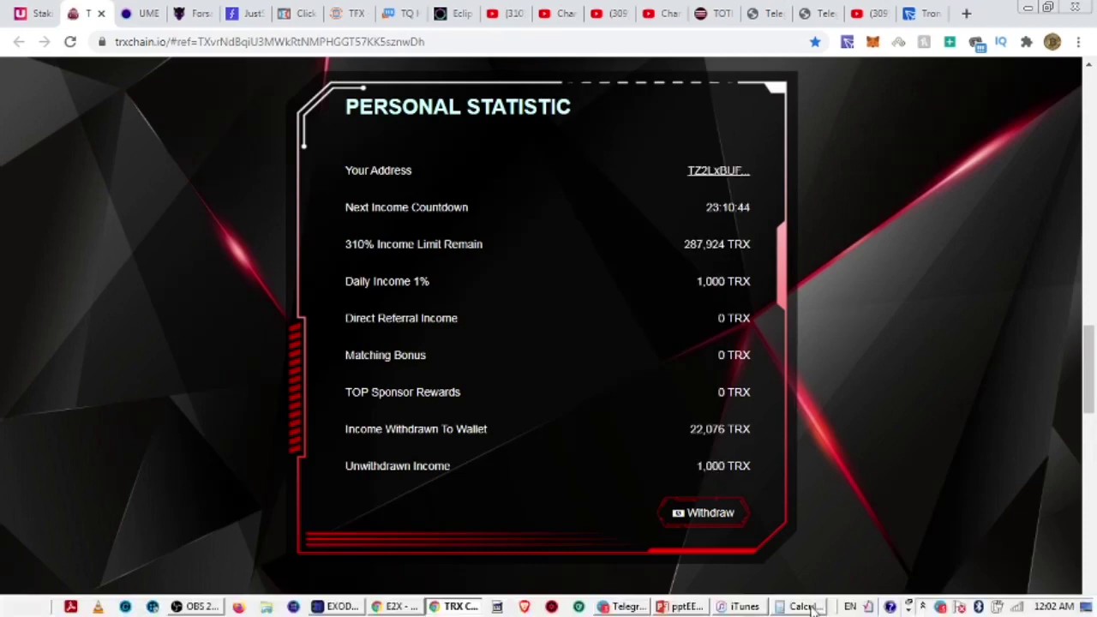
Step: Paste the copied figure into Calculator, add it to the total, then clear to 0
{"action": "left_click", "coordinate": [814, 609]}
{"action": "right_click", "coordinate": [1028, 319]}
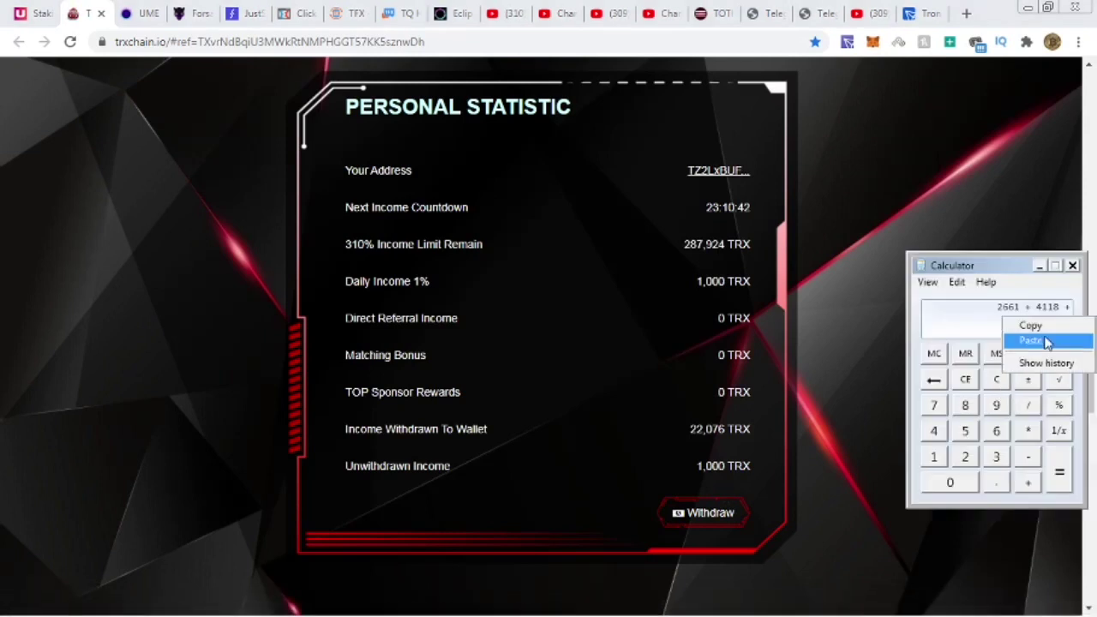
{"action": "left_click", "coordinate": [1048, 343]}
{"action": "left_click", "coordinate": [1029, 482]}
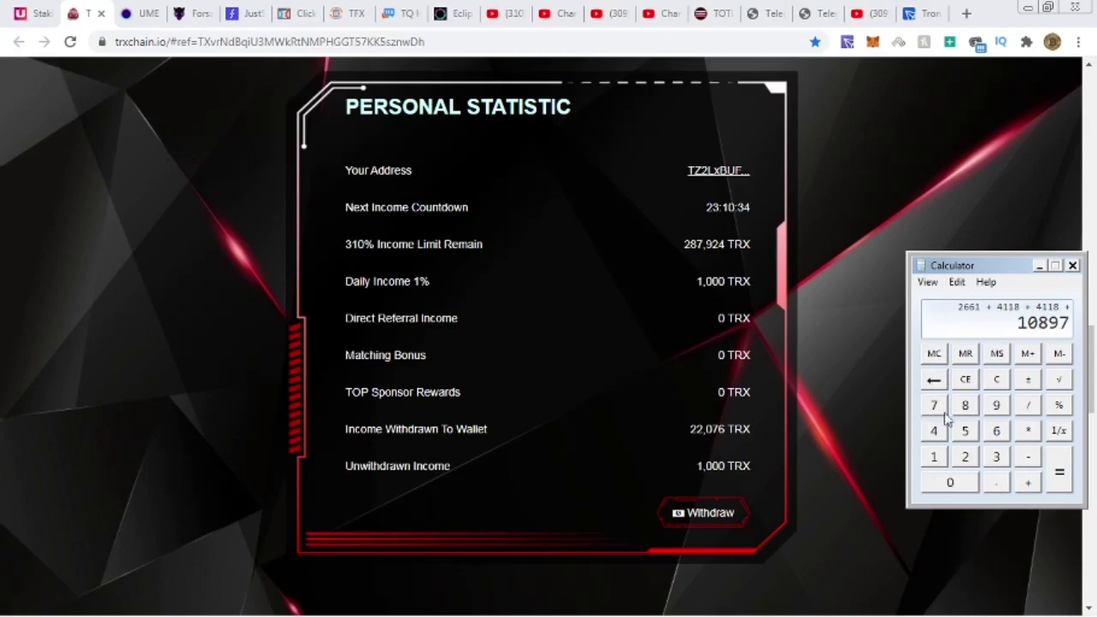
{"action": "left_click", "coordinate": [996, 379]}
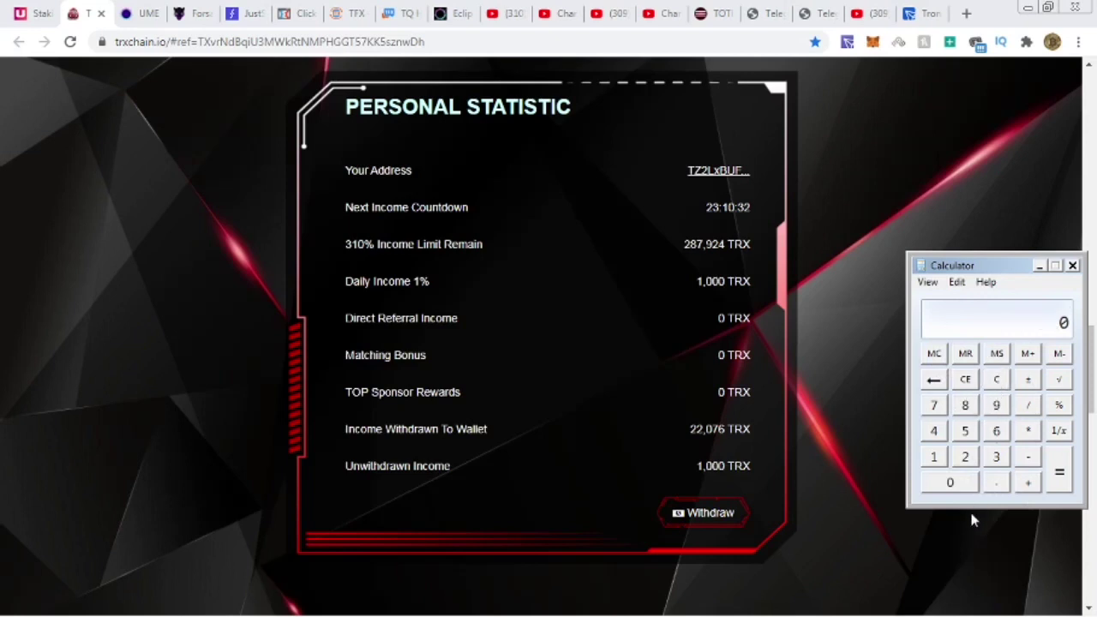
Step: Add 6500 and 1000 in Calculator to get 7500
{"action": "left_click", "coordinate": [995, 432]}
{"action": "left_click", "coordinate": [967, 432]}
{"action": "double_click", "coordinate": [958, 485]}
{"action": "left_click", "coordinate": [1028, 485]}
{"action": "left_click", "coordinate": [934, 456]}
{"action": "double_click", "coordinate": [953, 483]}
{"action": "left_click", "coordinate": [960, 484]}
{"action": "left_click", "coordinate": [1059, 470]}
Step: On TRX Chain, switch to the 7.408 TRX wallet account and copy its 1,155 unwithdrawn income
{"action": "left_click", "coordinate": [842, 60]}
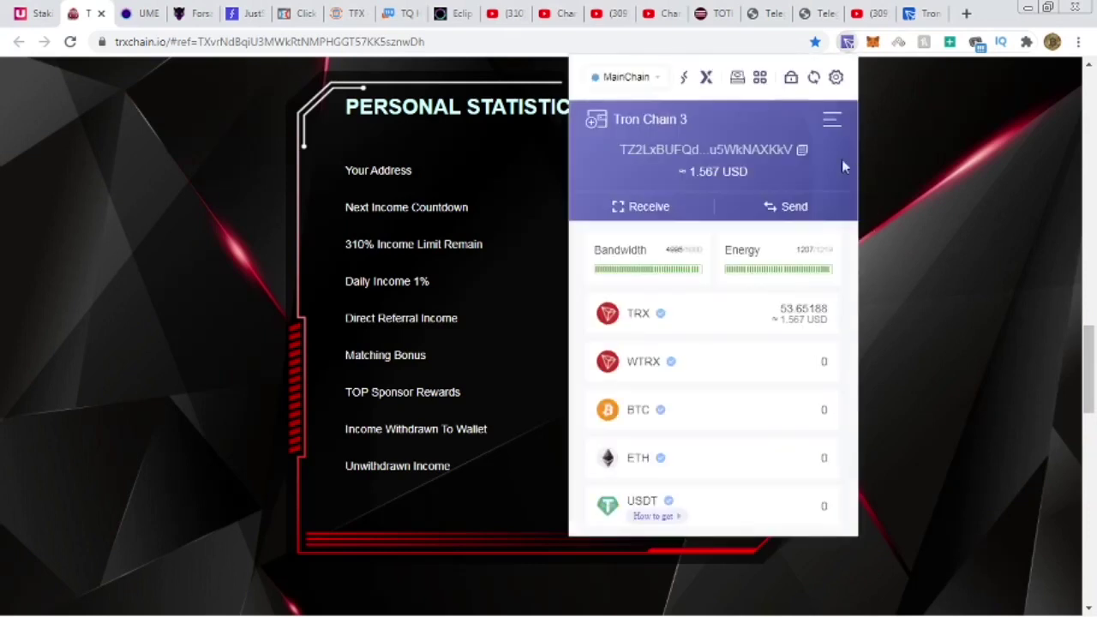
{"action": "left_click", "coordinate": [650, 124]}
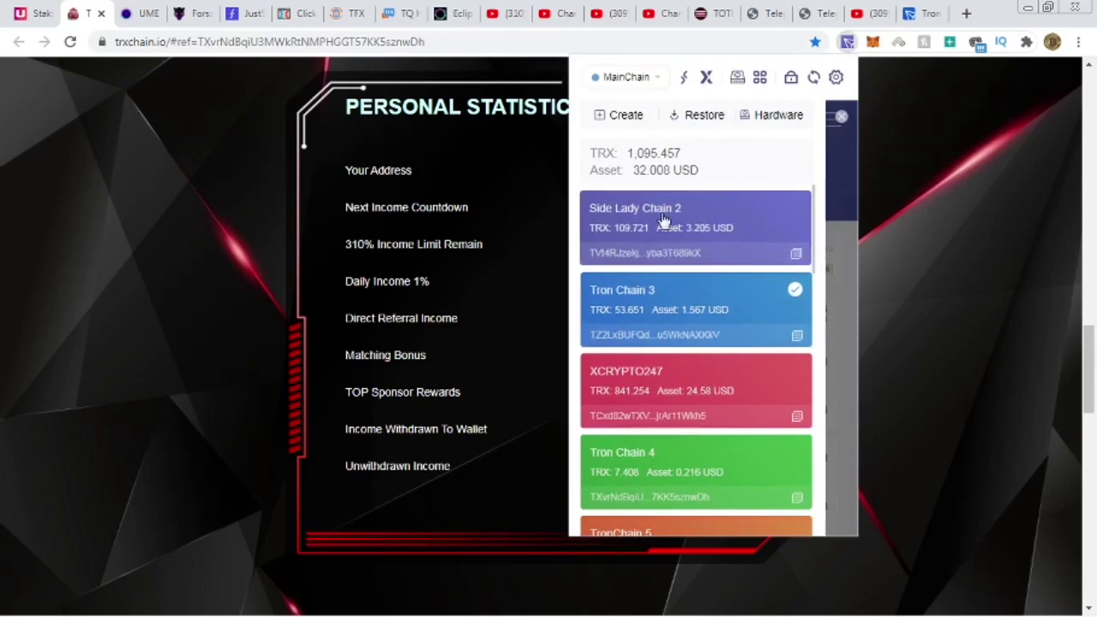
{"action": "left_click", "coordinate": [649, 458]}
{"action": "left_click", "coordinate": [996, 444]}
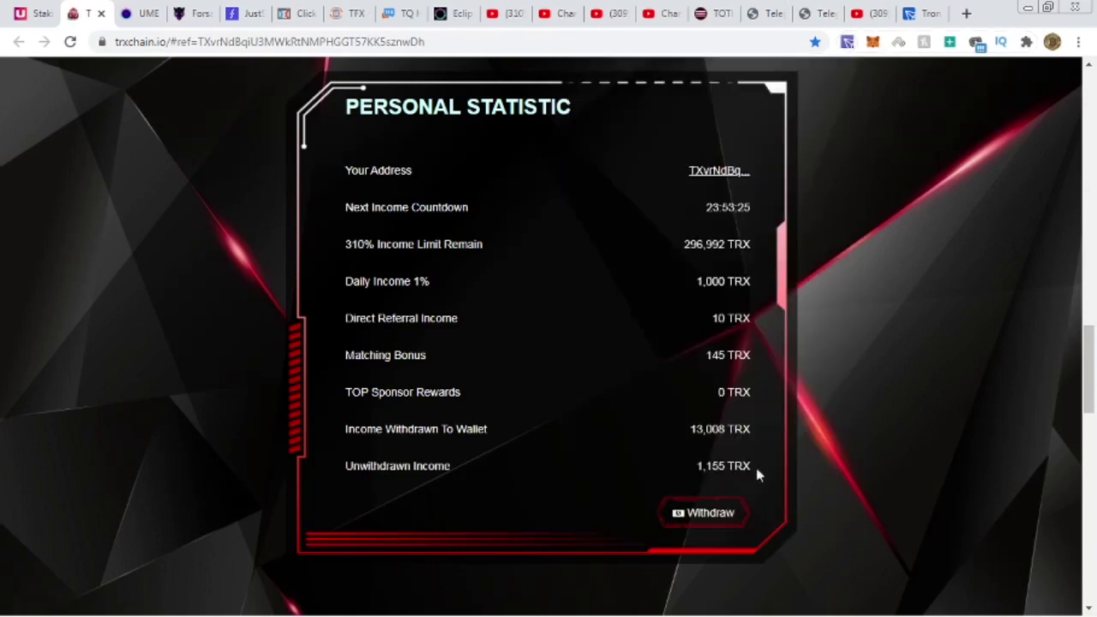
{"action": "double_click", "coordinate": [703, 467]}
{"action": "right_click", "coordinate": [704, 469]}
{"action": "left_click", "coordinate": [737, 485]}
Step: Paste 1155 into Calculator and add it to 7500 for 8655, then go to the UME pools page
{"action": "left_click", "coordinate": [804, 611]}
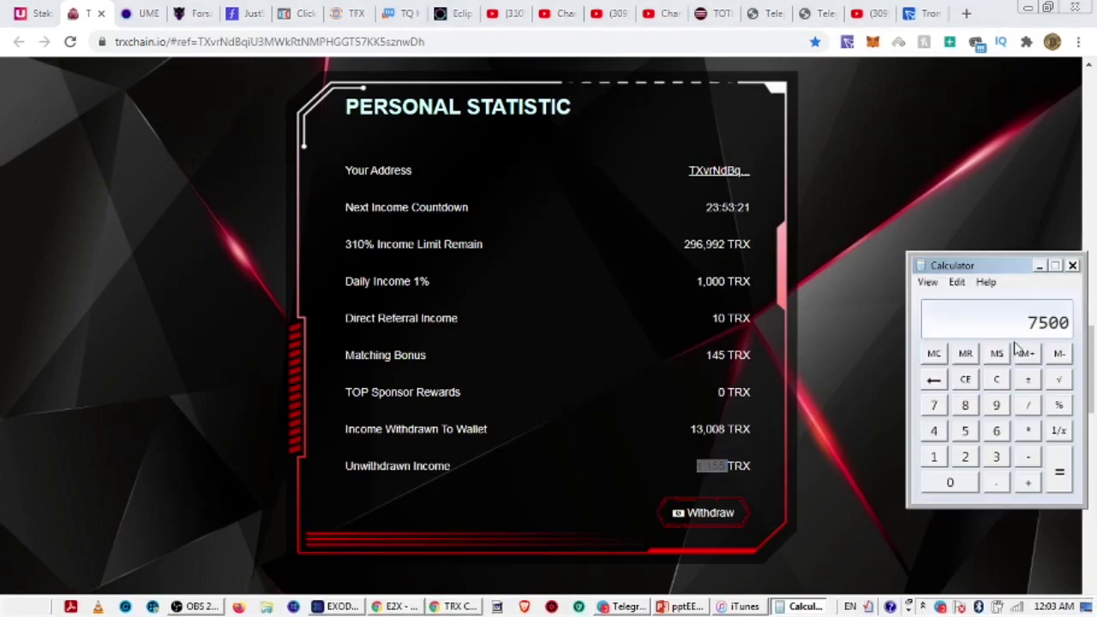
{"action": "left_click", "coordinate": [1031, 487]}
{"action": "right_click", "coordinate": [1032, 329]}
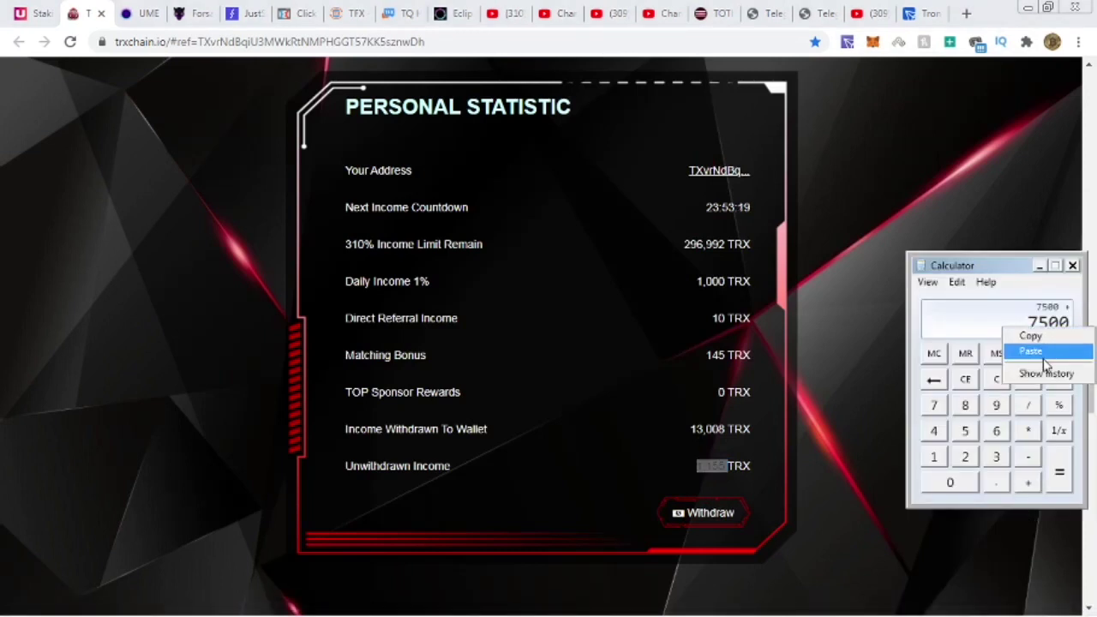
{"action": "left_click", "coordinate": [1044, 353]}
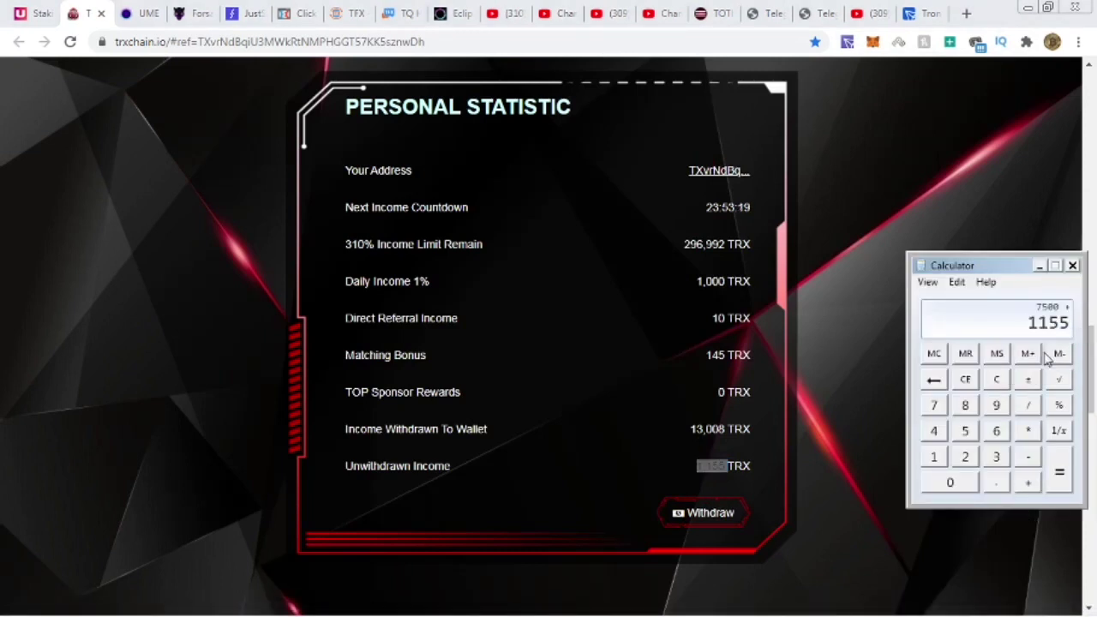
{"action": "left_click", "coordinate": [1060, 477]}
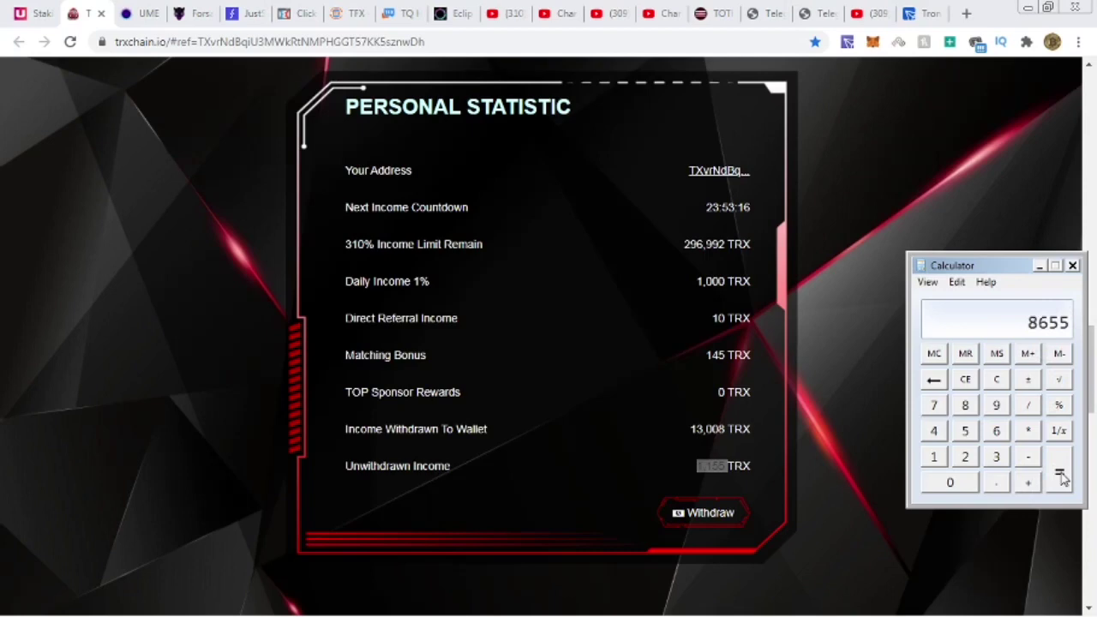
{"action": "left_click", "coordinate": [140, 24]}
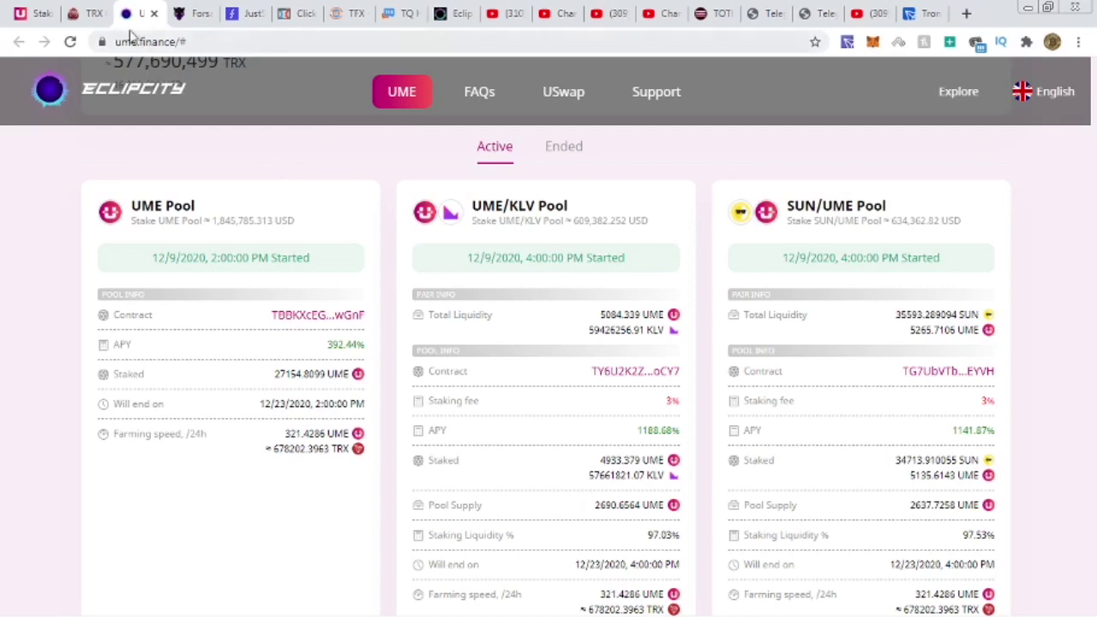
Step: On the USwap staking page, switch the connected TronLink wallet to another account
{"action": "left_click", "coordinate": [41, 15]}
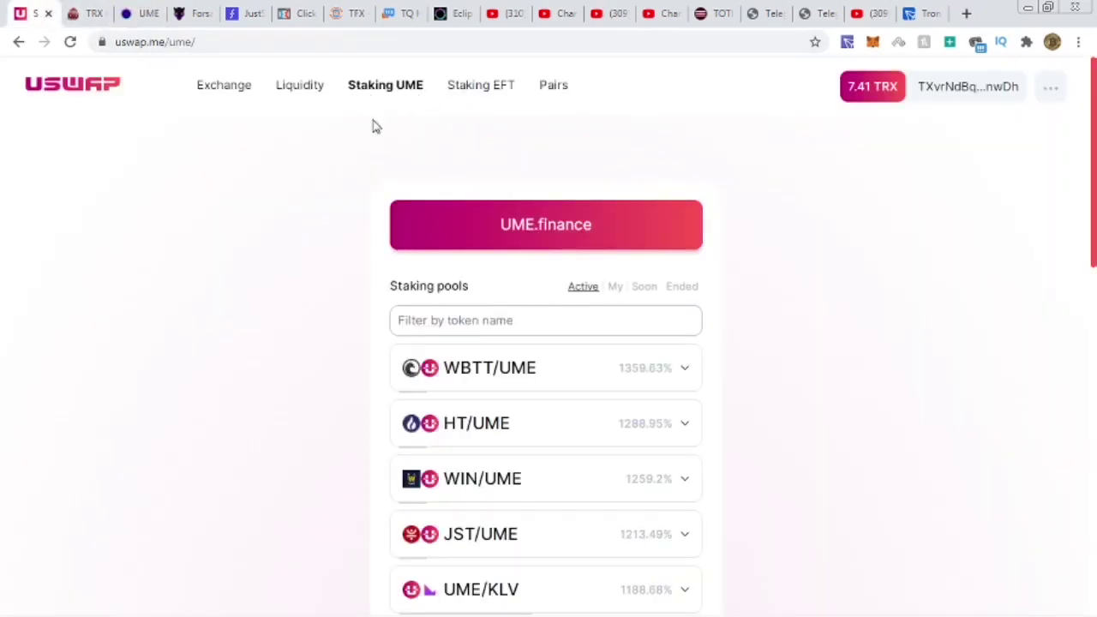
{"action": "left_click", "coordinate": [847, 45]}
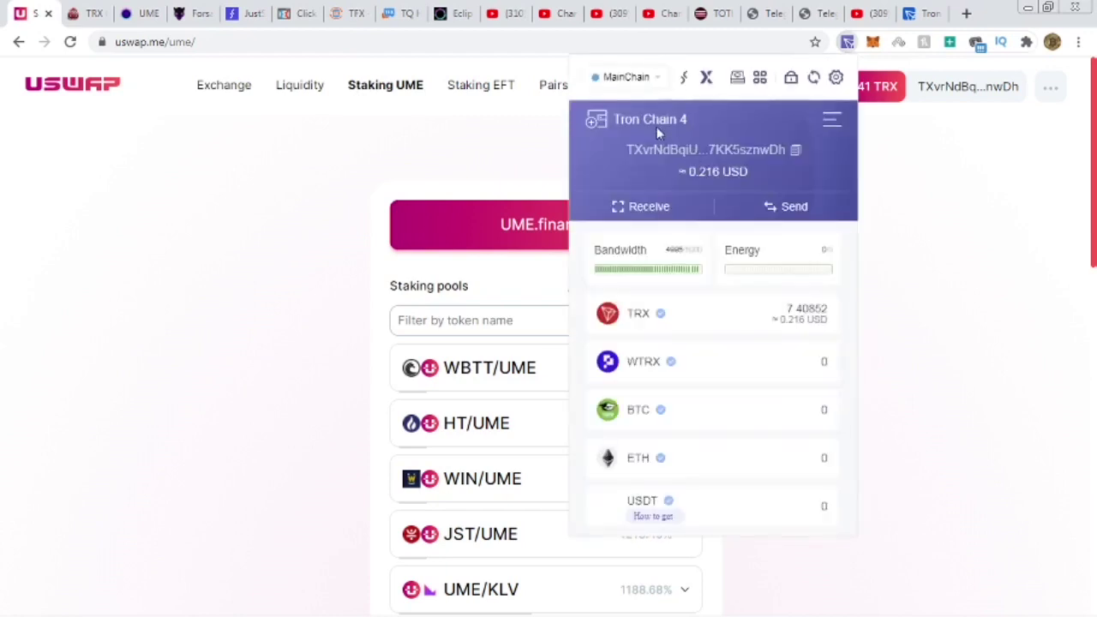
{"action": "left_click", "coordinate": [656, 126]}
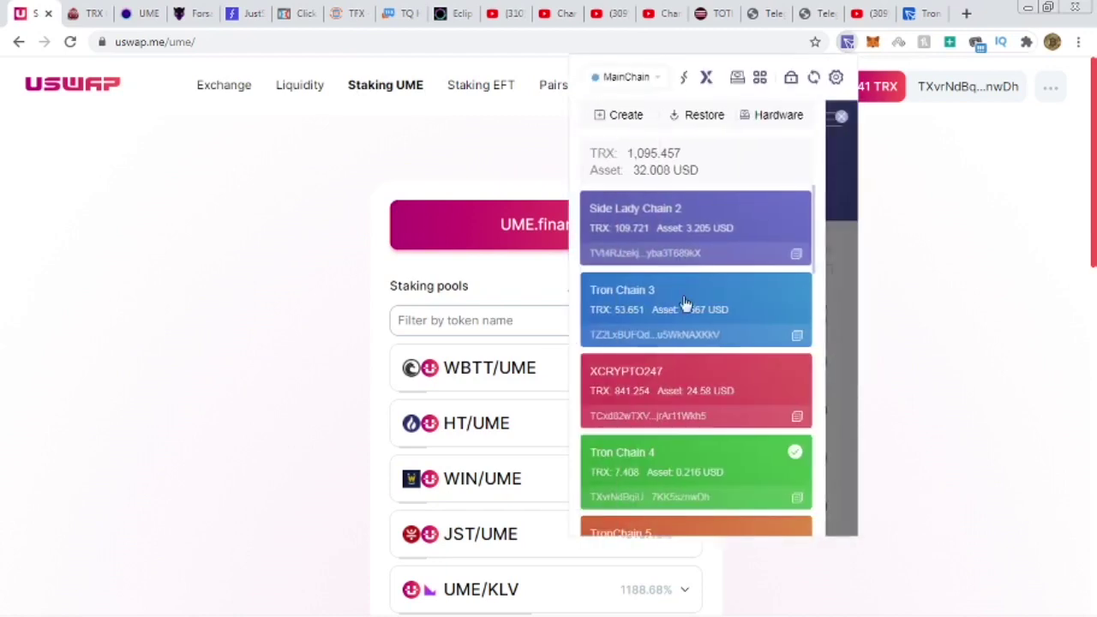
{"action": "left_click", "coordinate": [641, 384]}
{"action": "left_click", "coordinate": [1003, 389]}
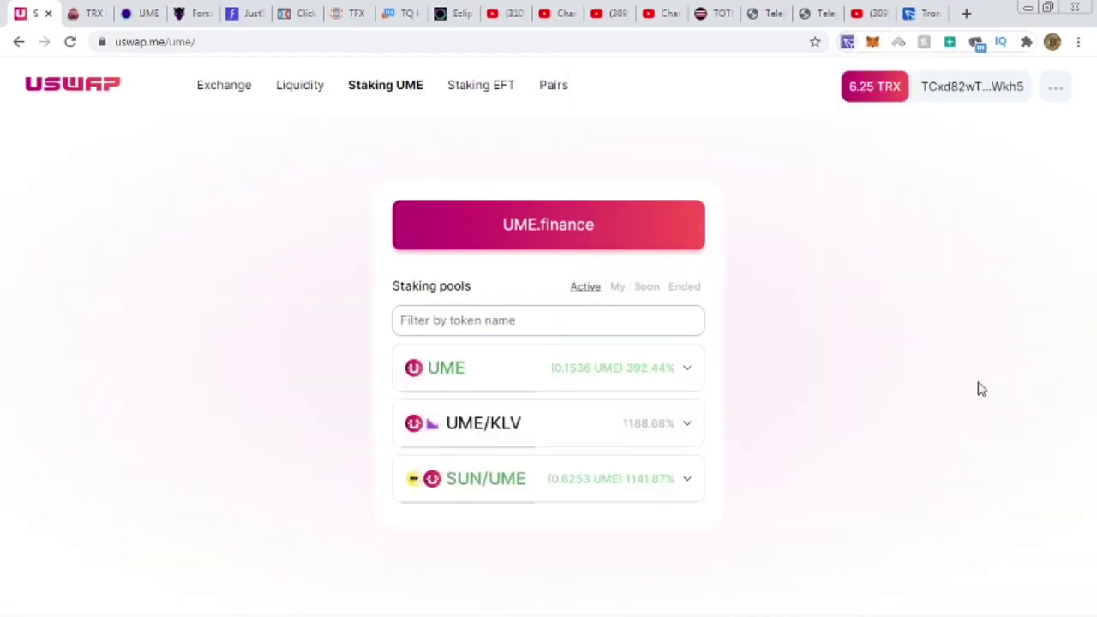
Step: Filter staking pools to My and scroll to the funds summary showing 3.4897 UME pending
{"action": "scroll", "coordinate": [862, 404], "scroll_direction": "down", "scroll_amount": 4}
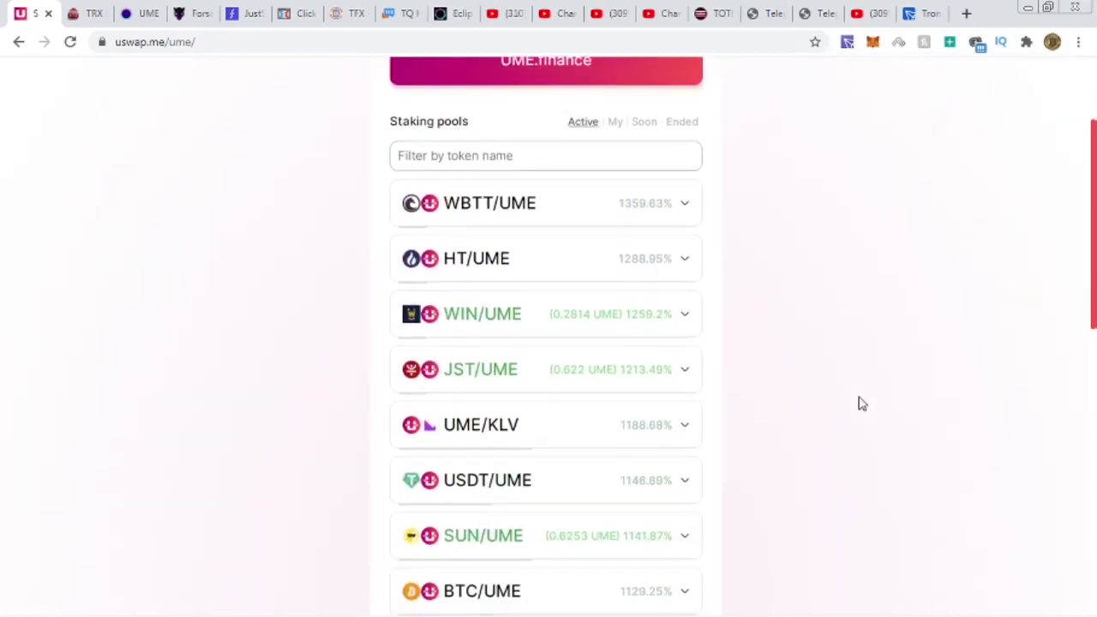
{"action": "scroll", "coordinate": [859, 403], "scroll_direction": "up", "scroll_amount": 4}
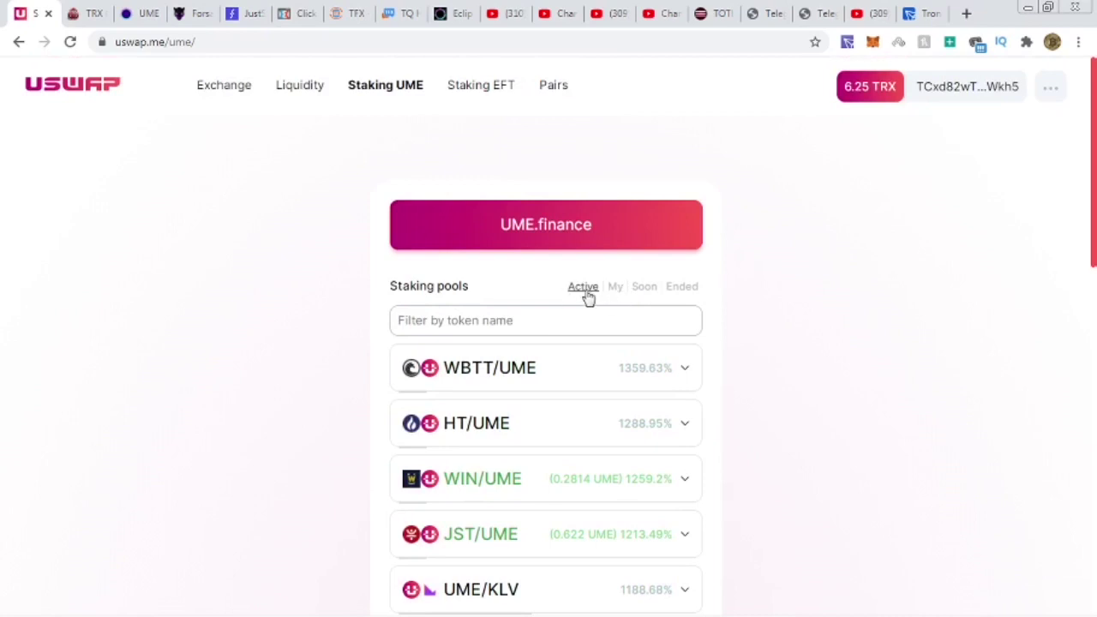
{"action": "left_click", "coordinate": [616, 292]}
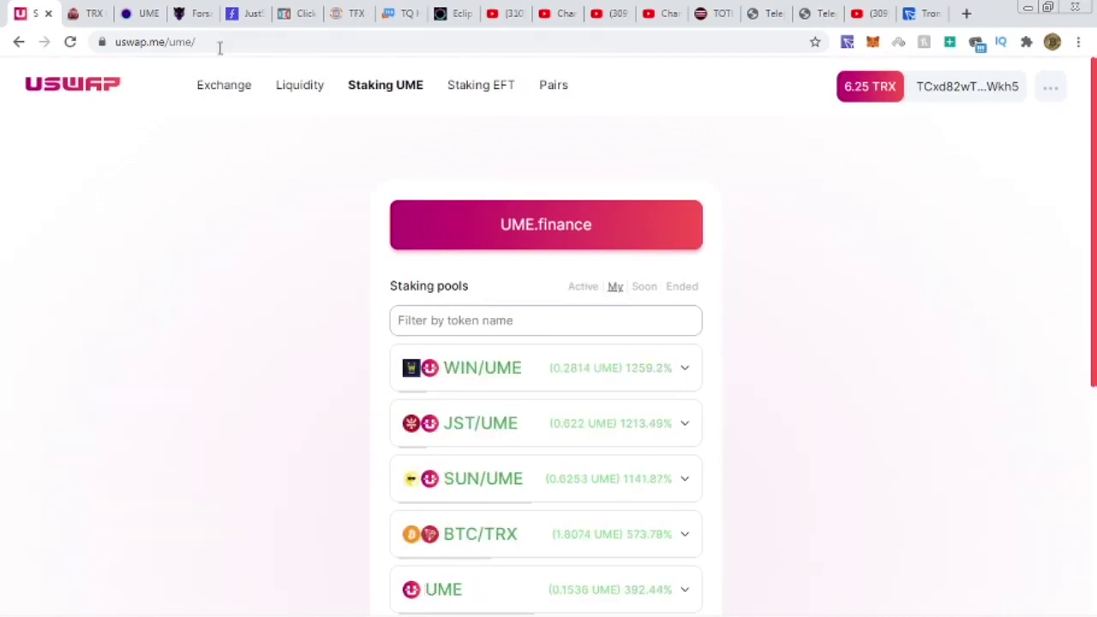
{"action": "left_click", "coordinate": [142, 14]}
{"action": "scroll", "coordinate": [493, 364], "scroll_direction": "down", "scroll_amount": 15}
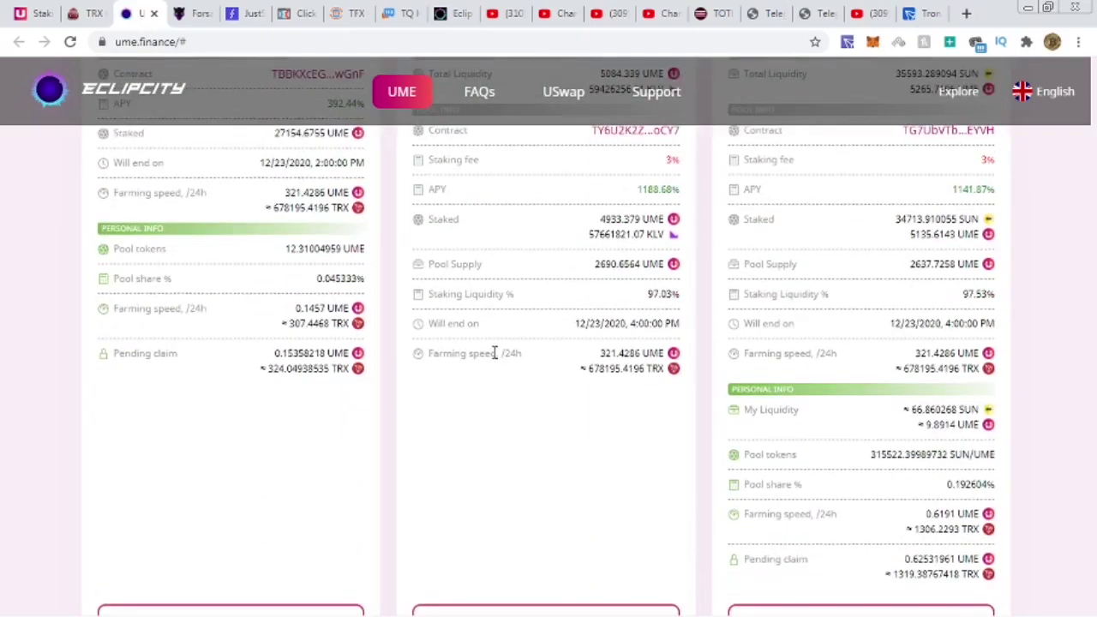
{"action": "scroll", "coordinate": [495, 354], "scroll_direction": "down", "scroll_amount": 3}
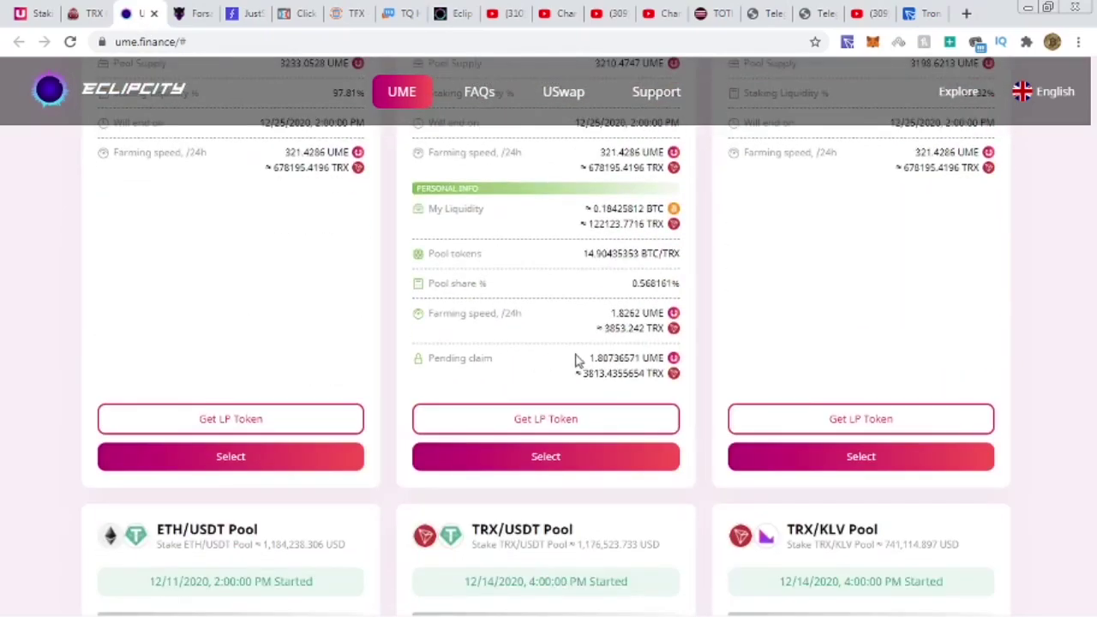
{"action": "left_click", "coordinate": [86, 14]}
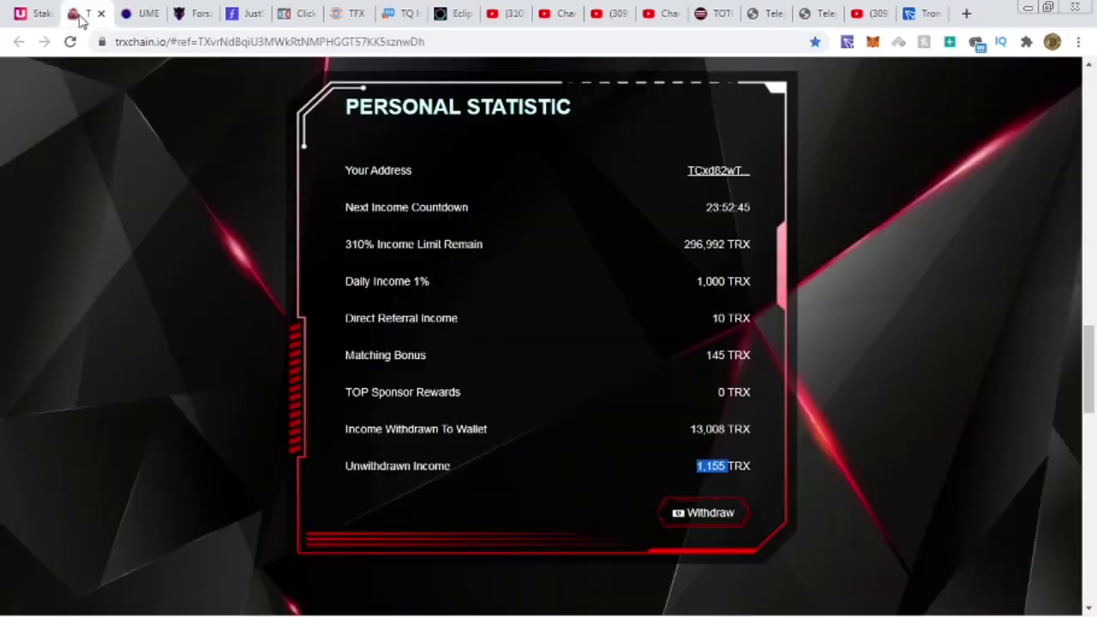
{"action": "left_click", "coordinate": [36, 14]}
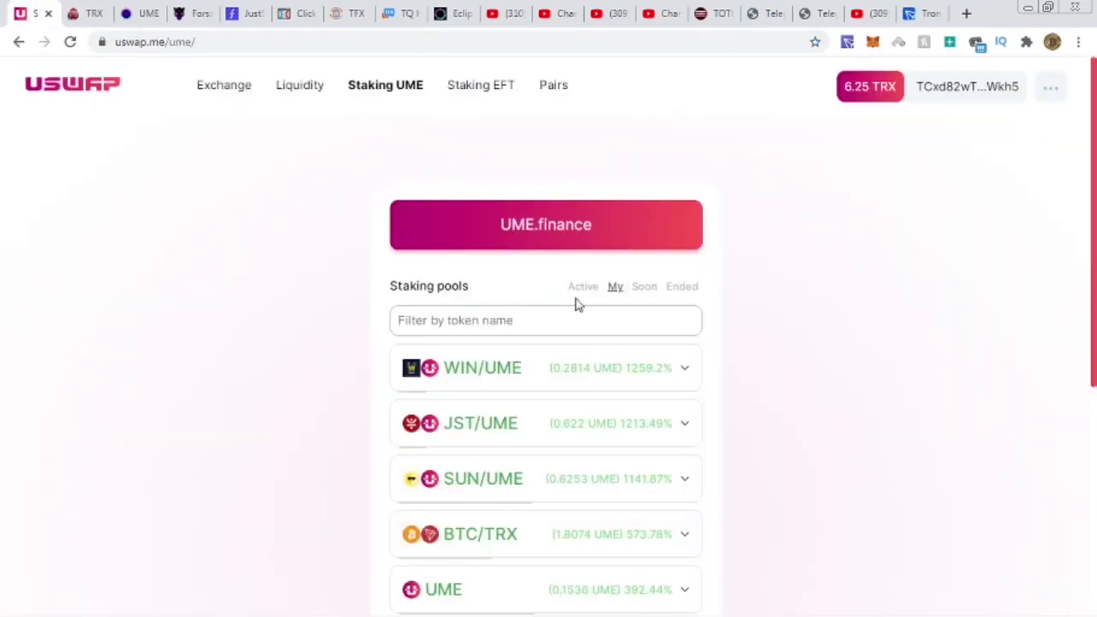
{"action": "scroll", "coordinate": [849, 377], "scroll_direction": "down", "scroll_amount": 5}
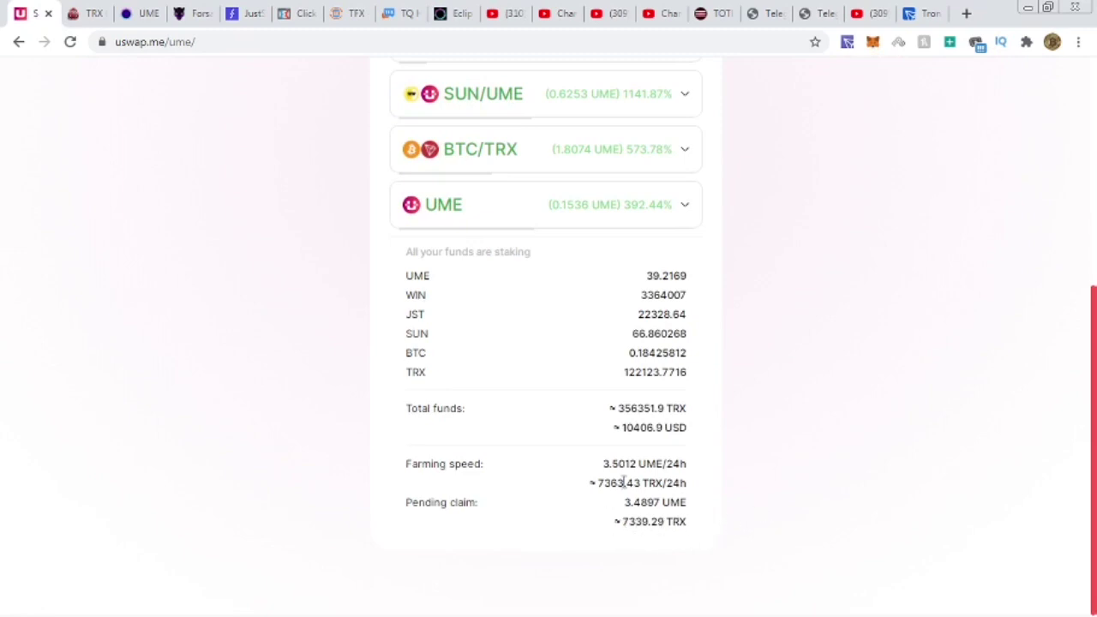
Step: Highlight the 3.5012 UME farming speed and the 7339.29 TRX pending claim value
{"action": "left_click_drag", "start_coordinate": [600, 467], "coordinate": [668, 467]}
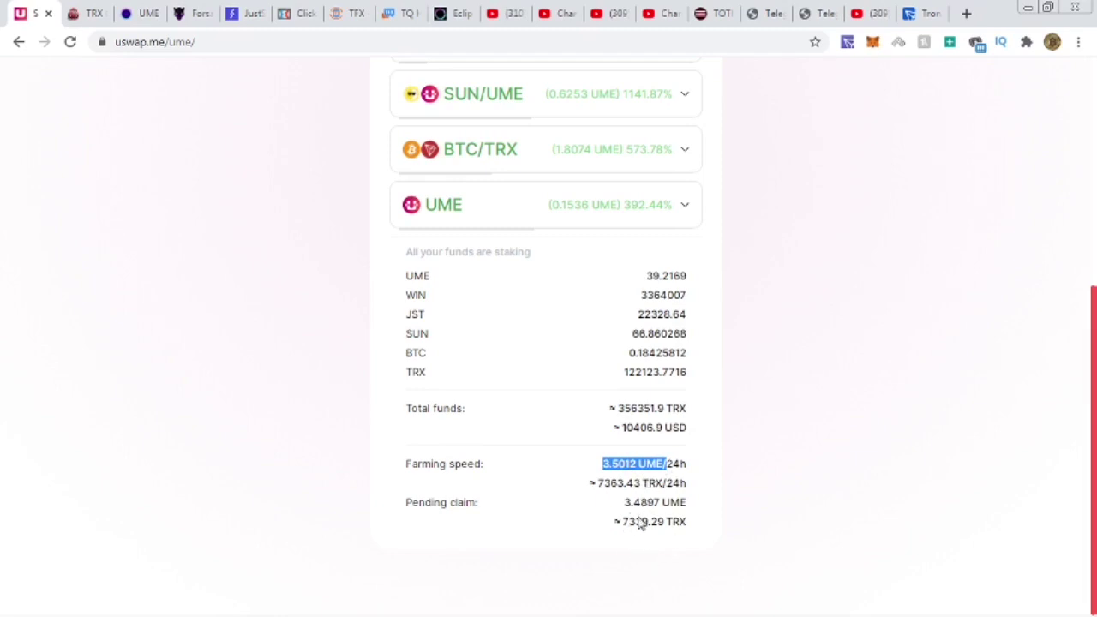
{"action": "left_click_drag", "start_coordinate": [623, 524], "coordinate": [649, 523]}
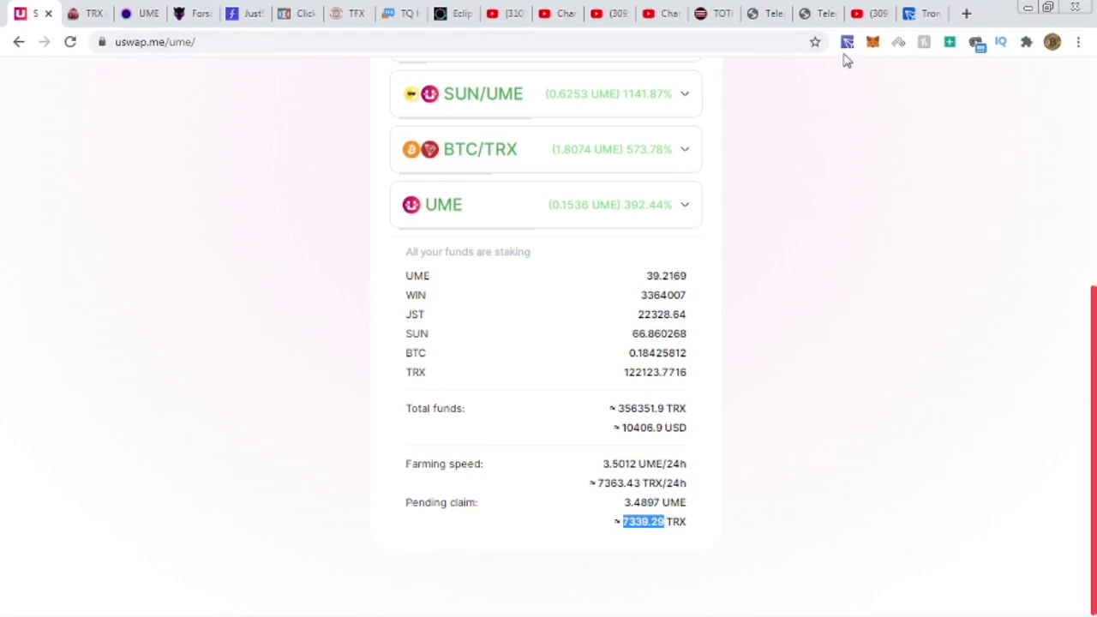
Step: Copy the 7339.29 TRX pending claim value and bring Calculator back up
{"action": "right_click", "coordinate": [644, 520]}
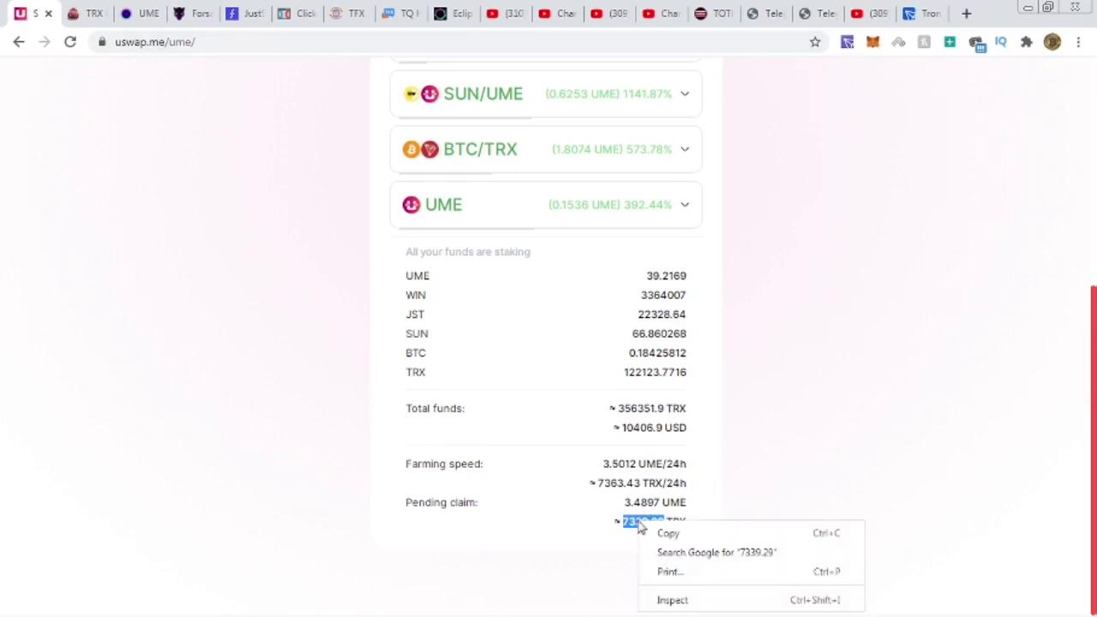
{"action": "left_click", "coordinate": [672, 533]}
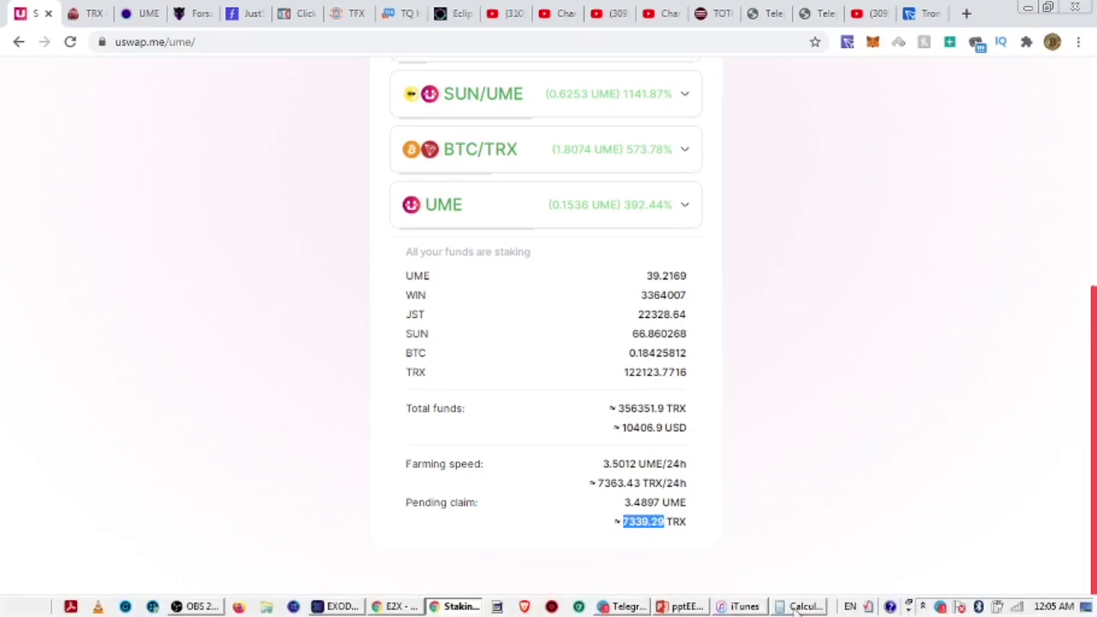
{"action": "left_click", "coordinate": [799, 607]}
{"action": "right_click", "coordinate": [1049, 322]}
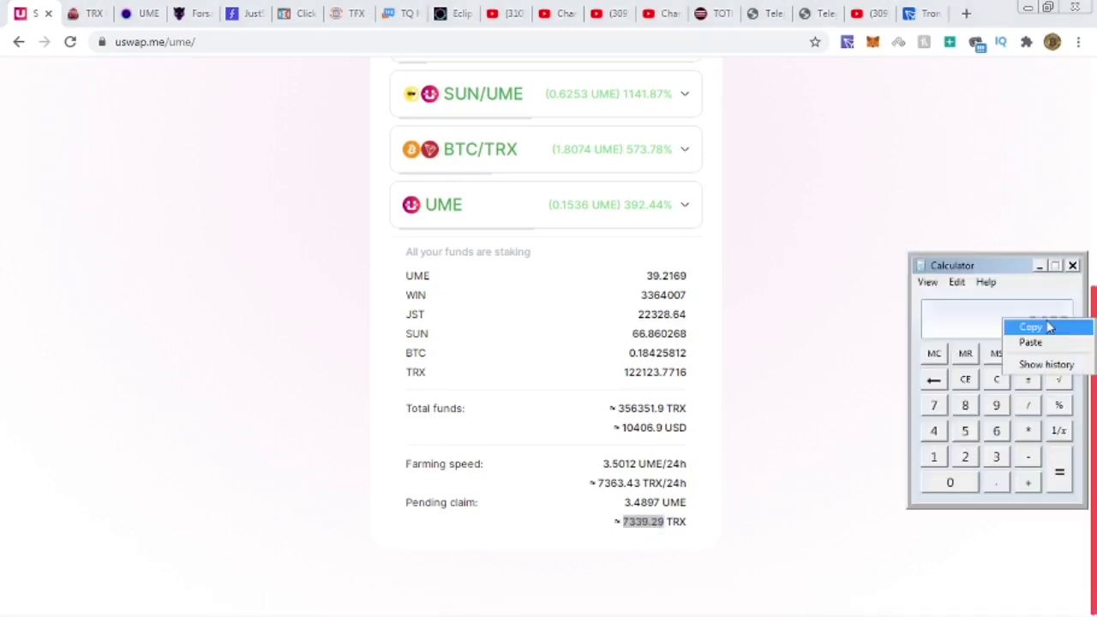
{"action": "left_click", "coordinate": [1033, 342]}
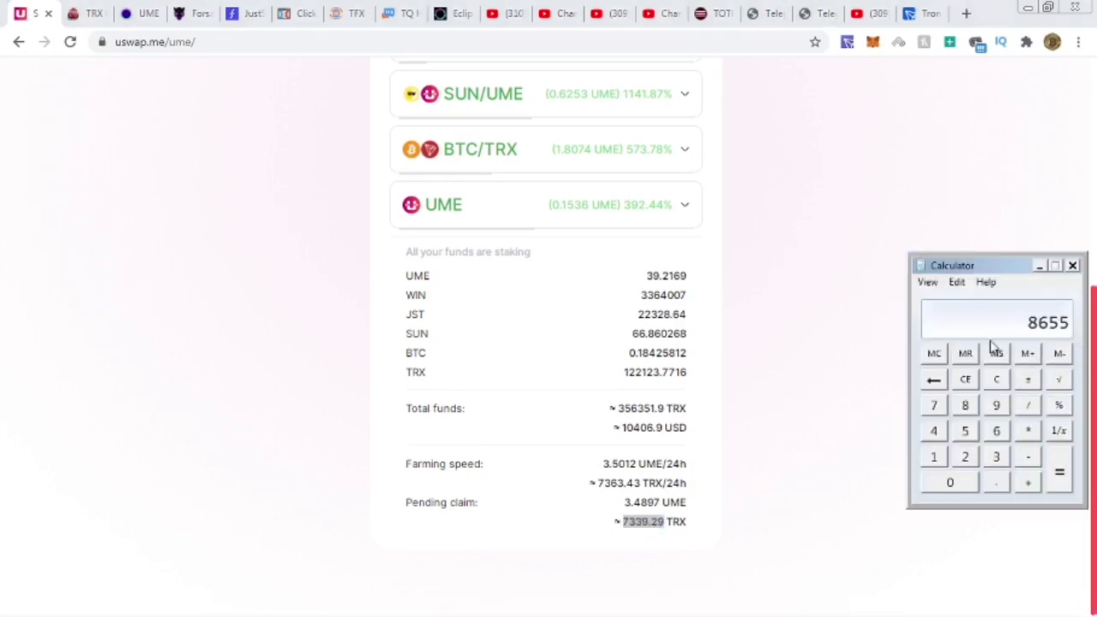
Step: Add 7339.29 to 8655 in Calculator, copy the 15994.29 total, and return to Exodus
{"action": "left_click", "coordinate": [1029, 482]}
{"action": "right_click", "coordinate": [1035, 322]}
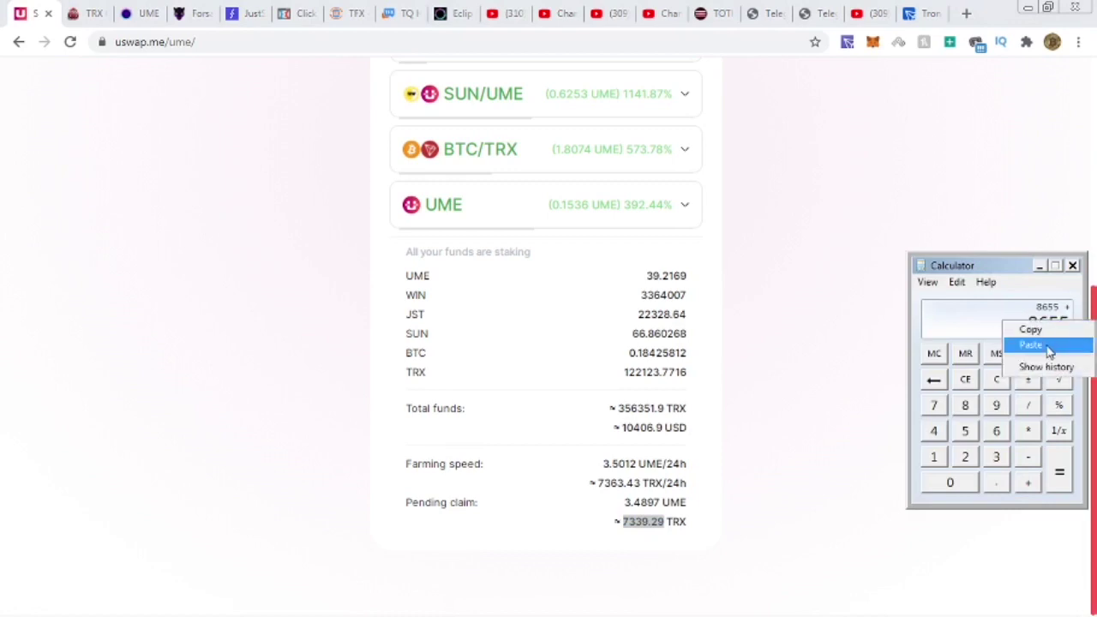
{"action": "left_click", "coordinate": [1049, 350]}
{"action": "left_click", "coordinate": [1059, 474]}
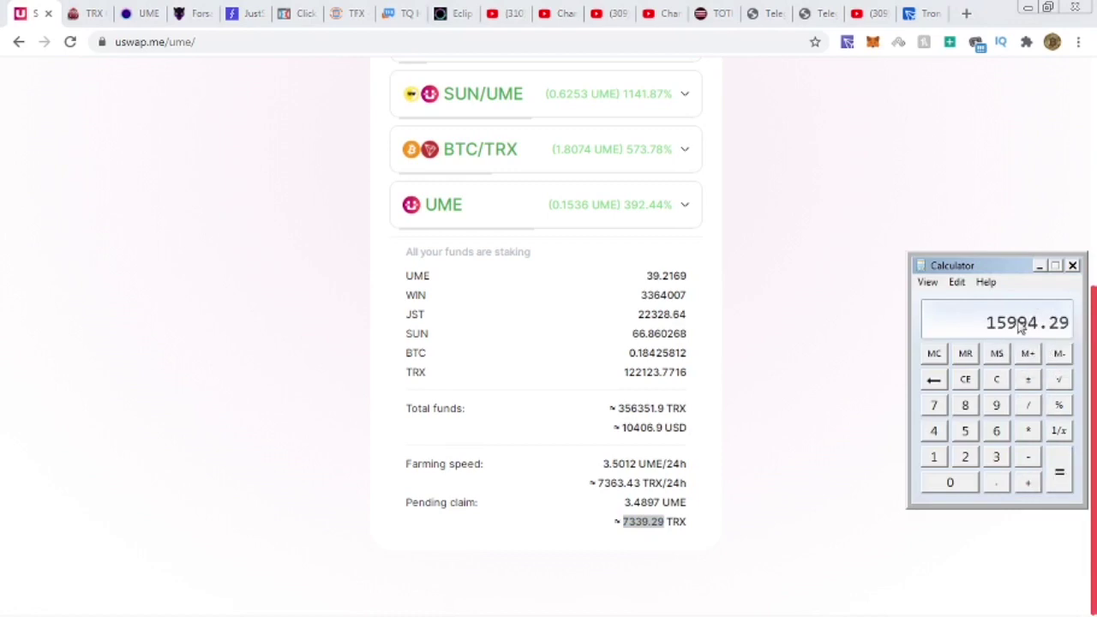
{"action": "right_click", "coordinate": [1016, 331]}
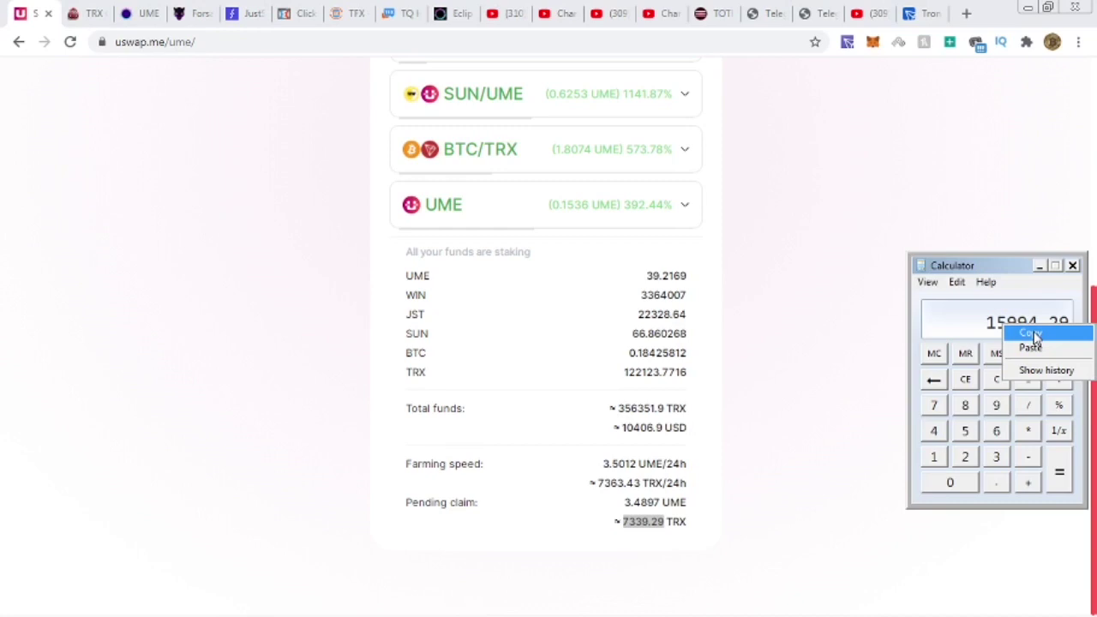
{"action": "left_click", "coordinate": [1031, 334]}
{"action": "mouse_move", "coordinate": [213, 610]}
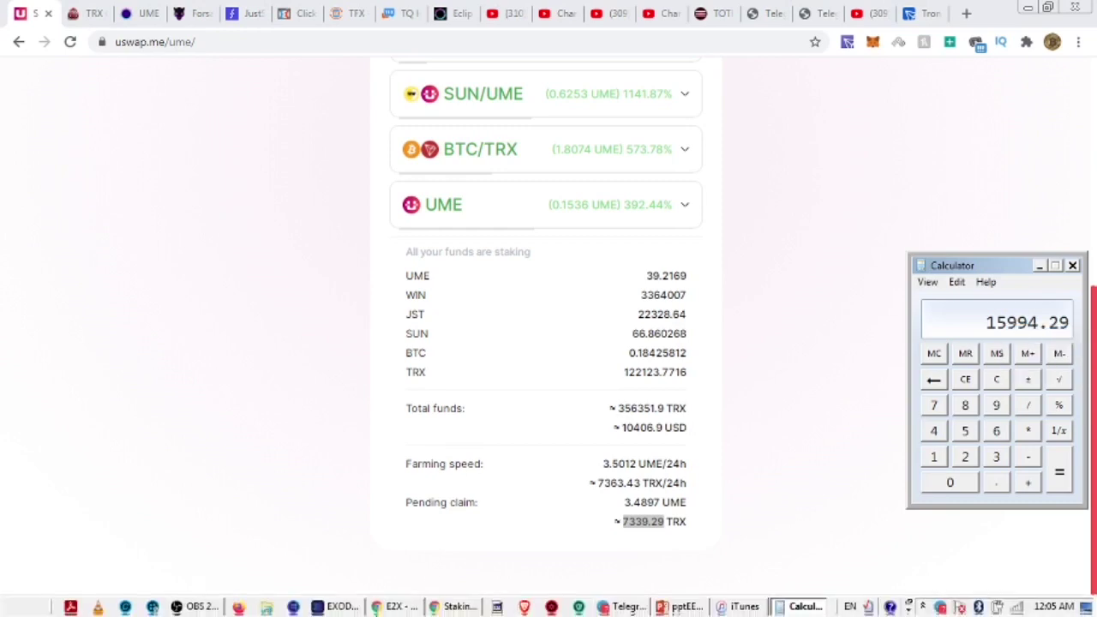
{"action": "left_click", "coordinate": [336, 606]}
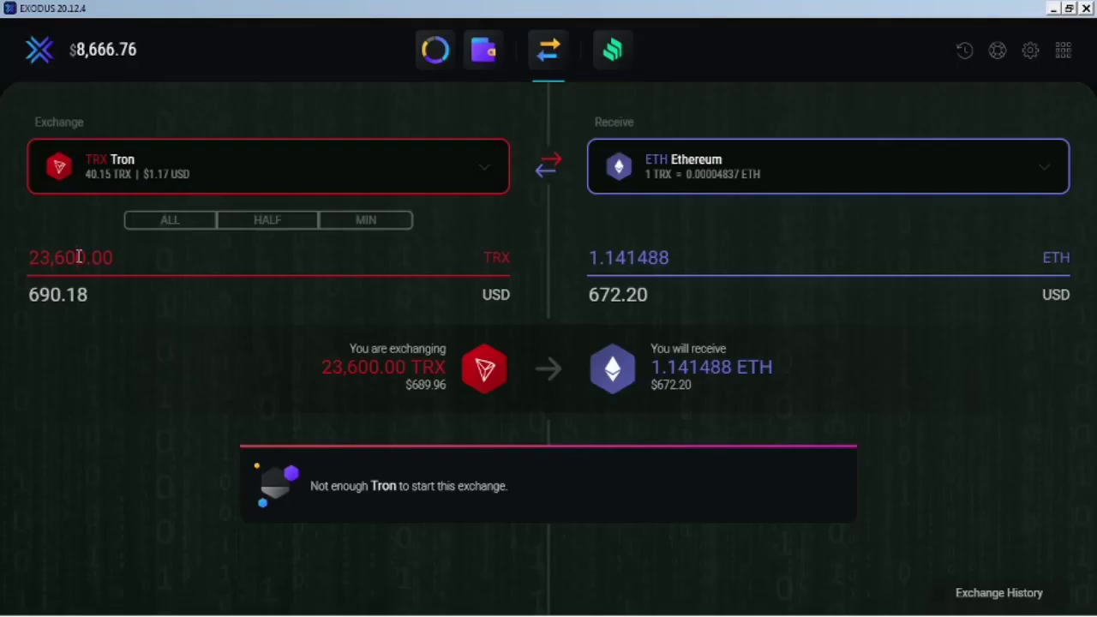
Step: Replace the Exodus TRX amount 23,600.00 with 15,994.29 TRX (≈0.77615331 ETH), then minimize Exodus
{"action": "double_click", "coordinate": [80, 255]}
{"action": "right_click", "coordinate": [78, 257]}
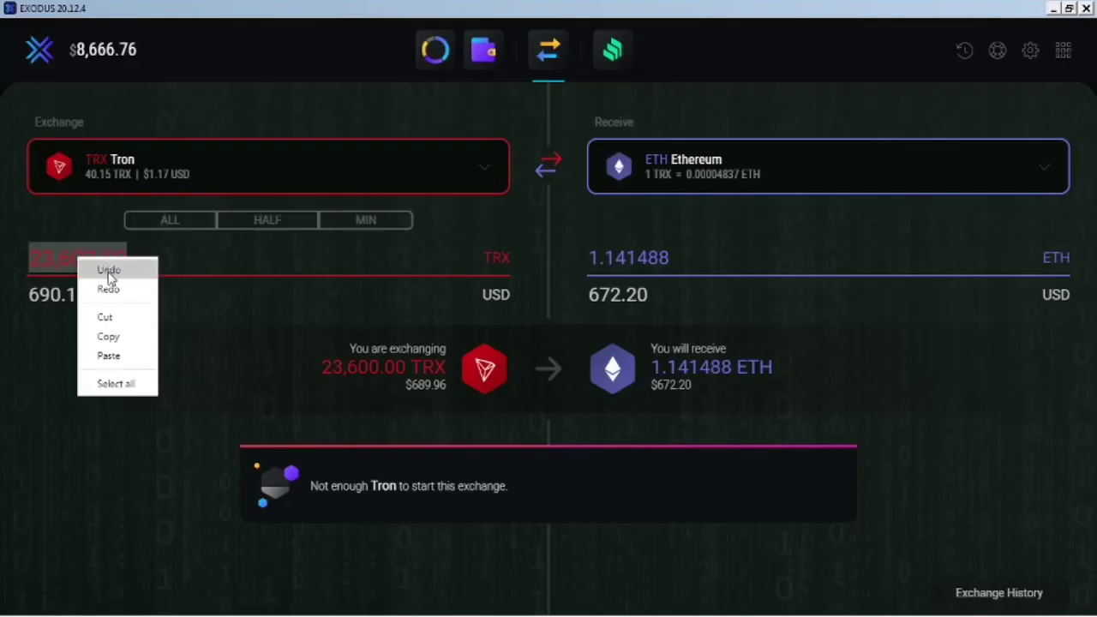
{"action": "left_click", "coordinate": [109, 356]}
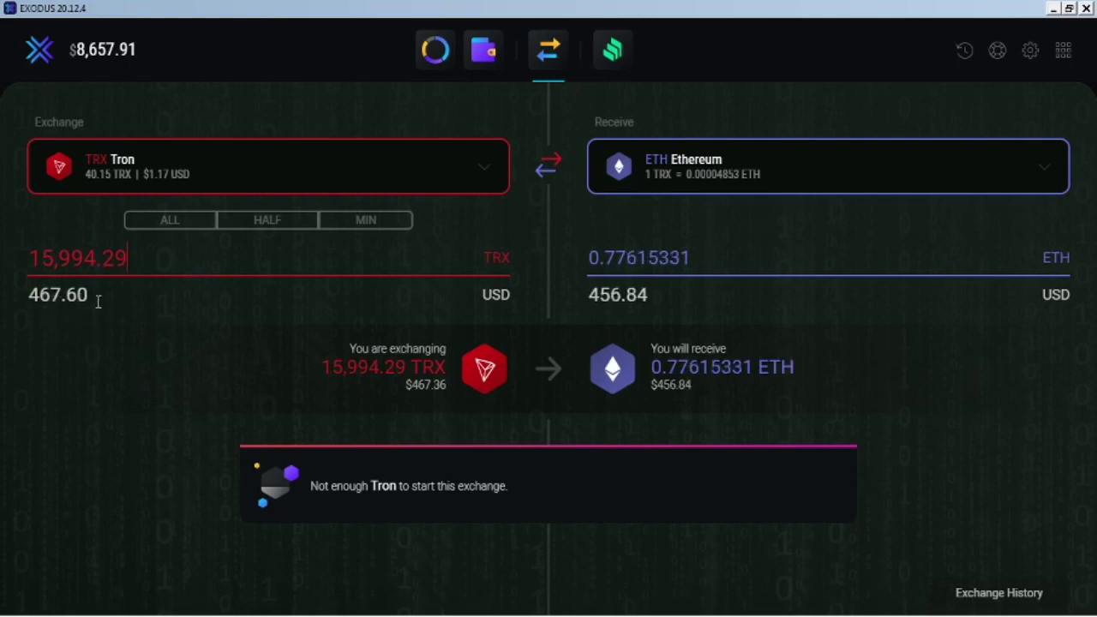
{"action": "left_click", "coordinate": [1053, 9]}
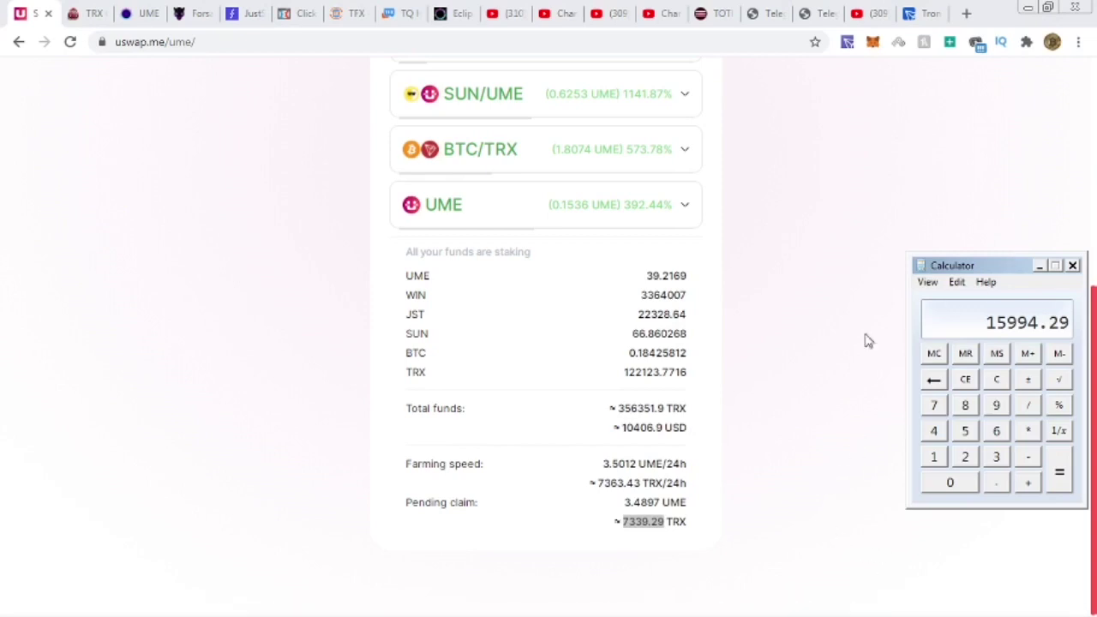
Step: Bring the browser forward and go to USwap's Staking EFT page (11.01.2021, 75,000 EFT supply)
{"action": "left_click", "coordinate": [810, 276]}
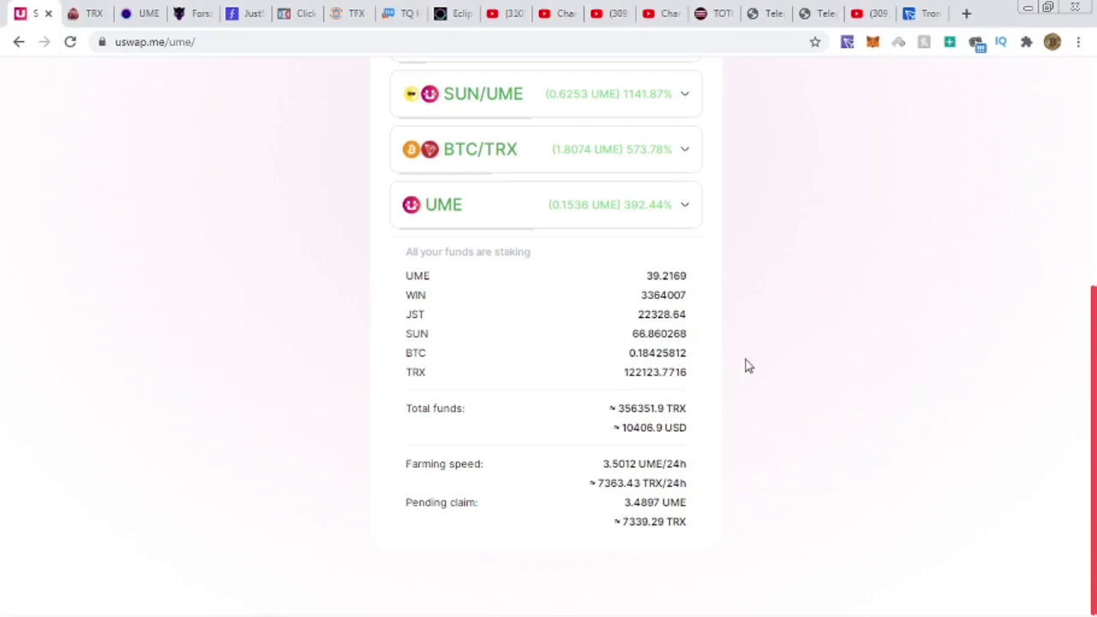
{"action": "scroll", "coordinate": [557, 392], "scroll_direction": "up", "scroll_amount": 5}
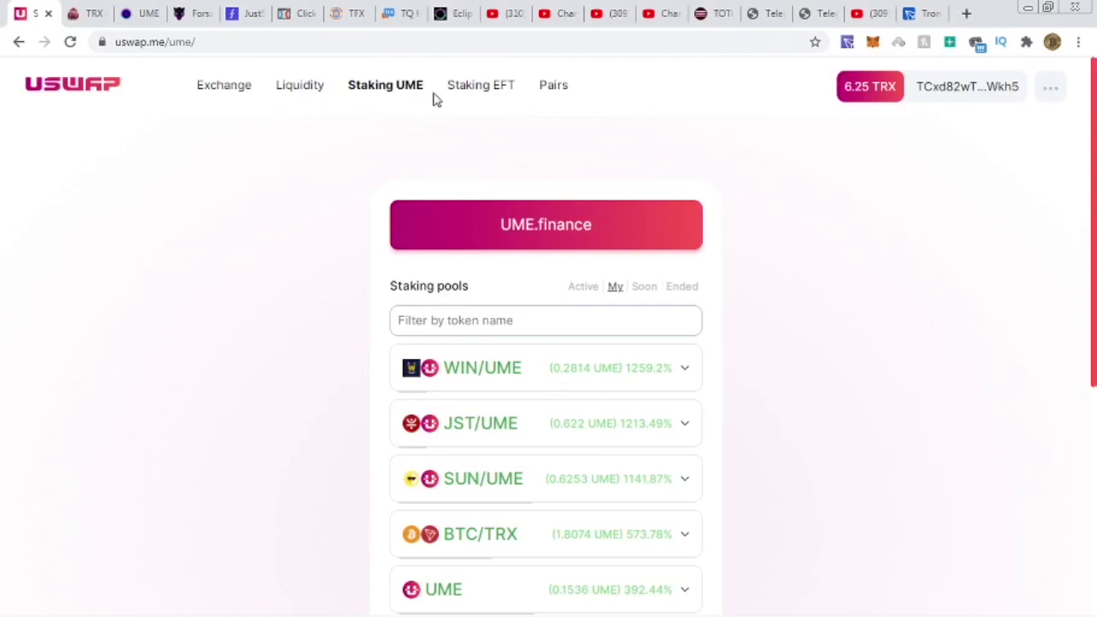
{"action": "left_click", "coordinate": [488, 94]}
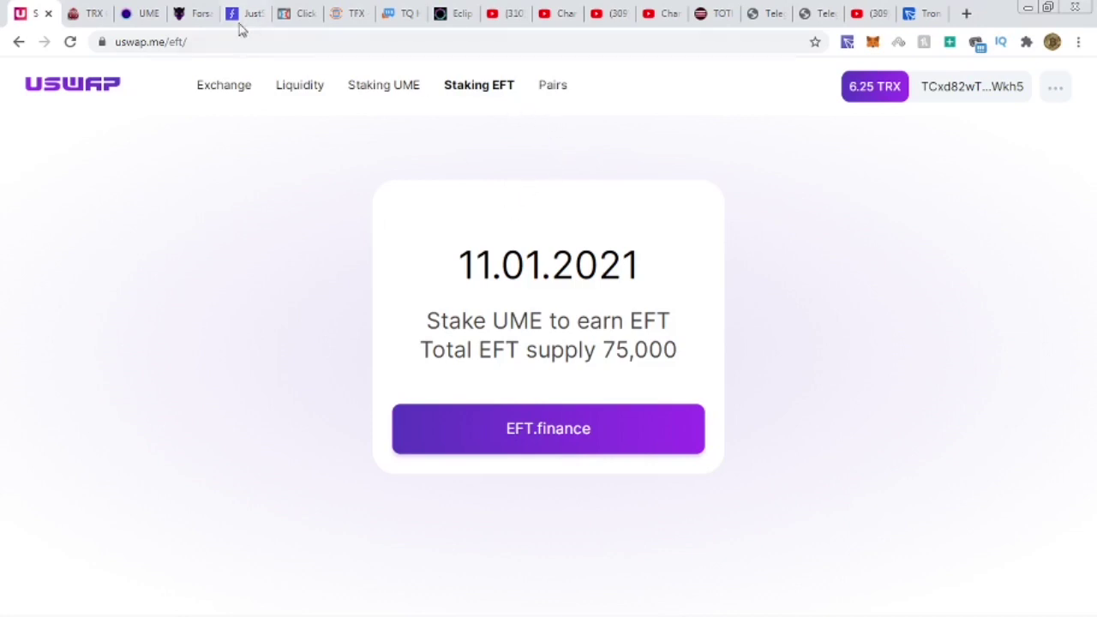
{"action": "left_click", "coordinate": [450, 16]}
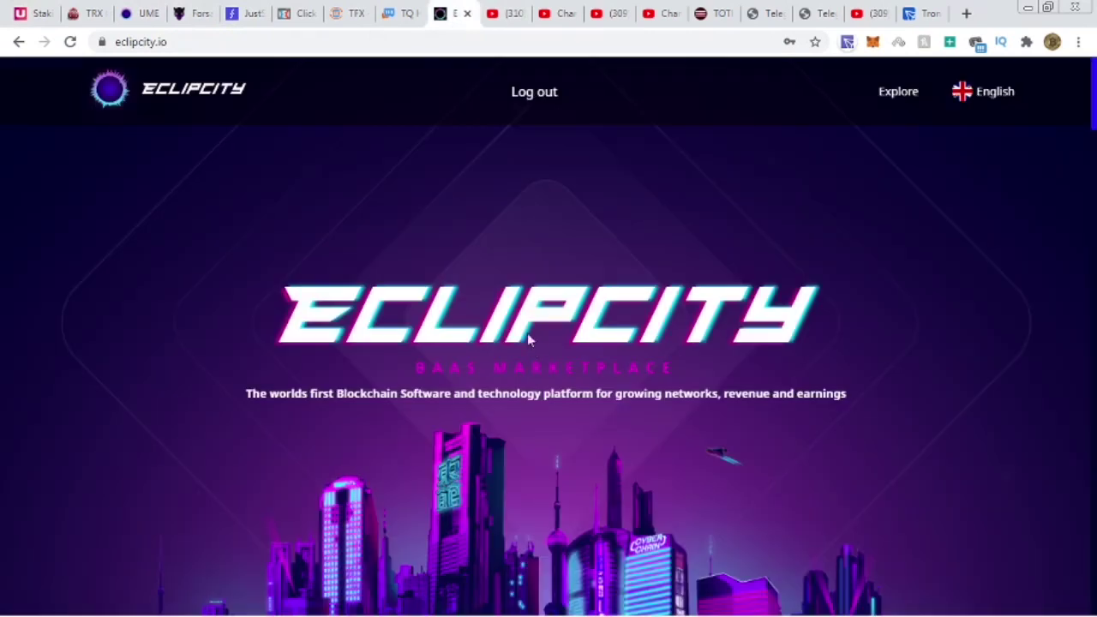
{"action": "scroll", "coordinate": [540, 351], "scroll_direction": "down", "scroll_amount": 4}
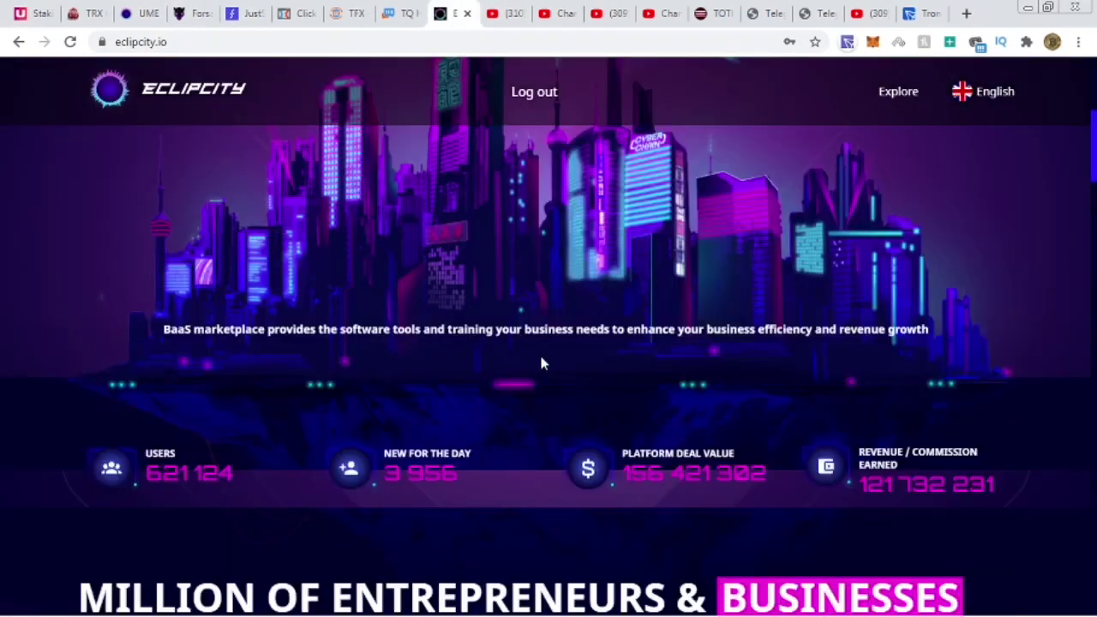
{"action": "scroll", "coordinate": [598, 410], "scroll_direction": "up", "scroll_amount": 4}
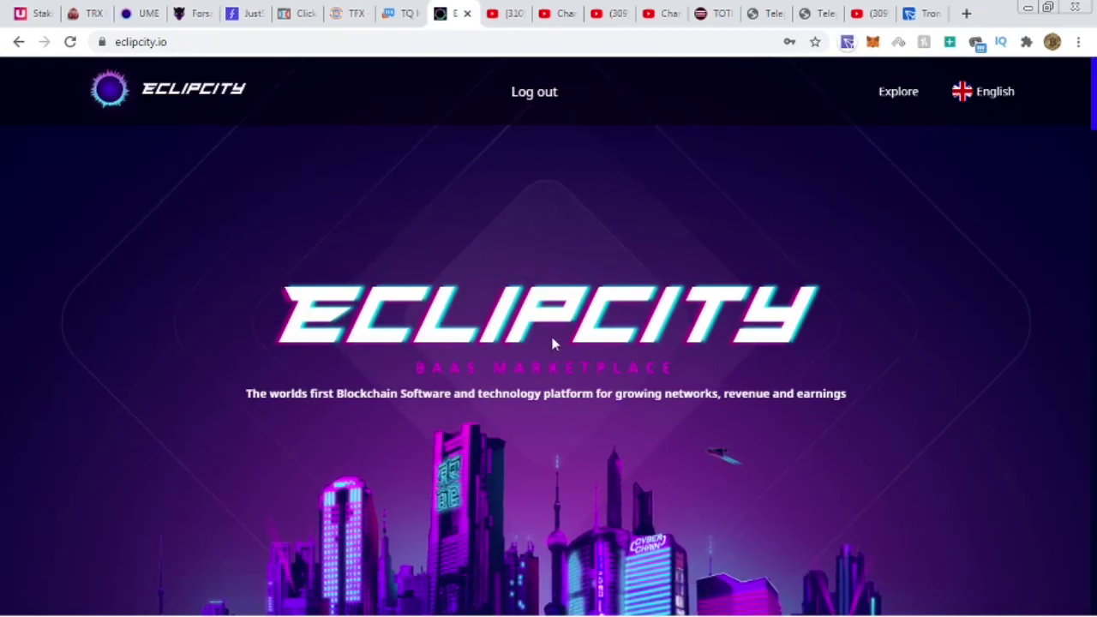
{"action": "scroll", "coordinate": [553, 343], "scroll_direction": "down", "scroll_amount": 2}
{"action": "scroll", "coordinate": [553, 344], "scroll_direction": "down", "scroll_amount": 2}
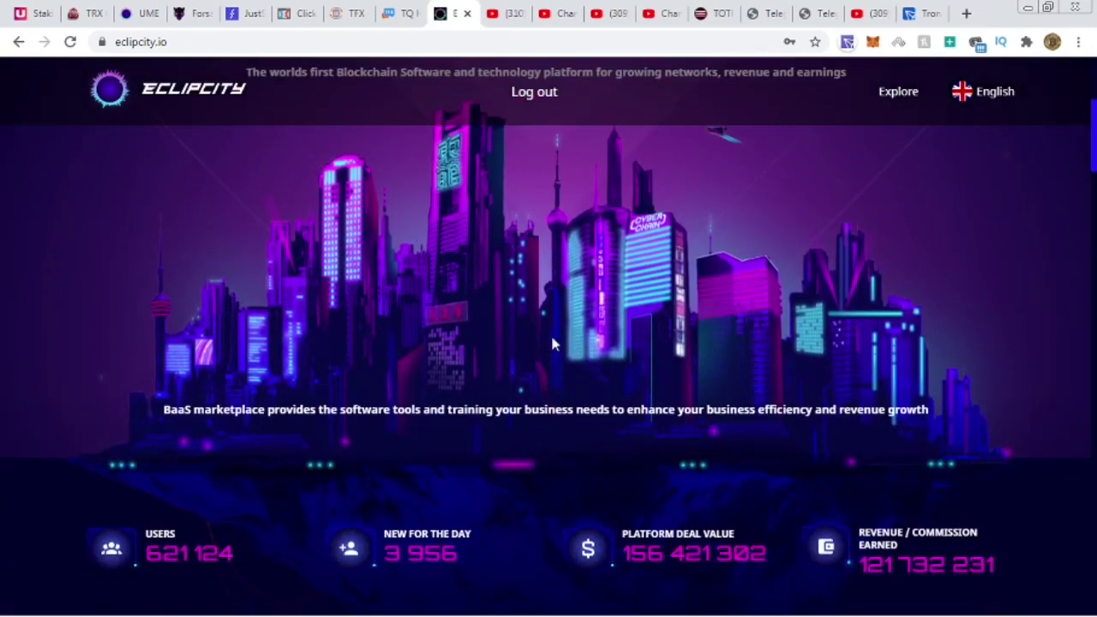
{"action": "scroll", "coordinate": [553, 344], "scroll_direction": "up", "scroll_amount": 4}
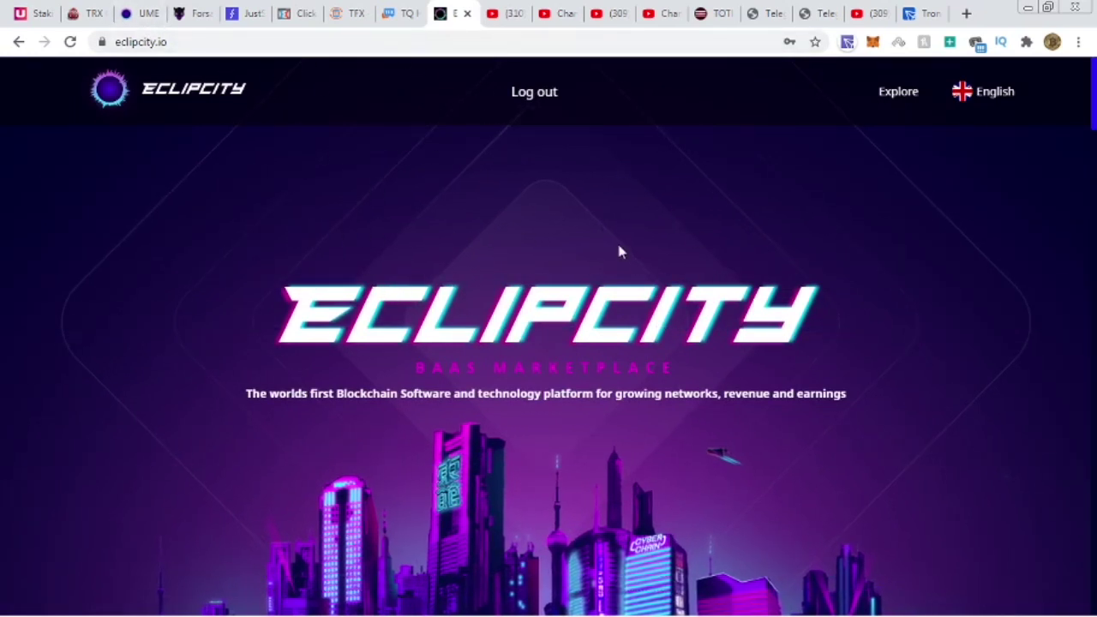
{"action": "left_click", "coordinate": [141, 19]}
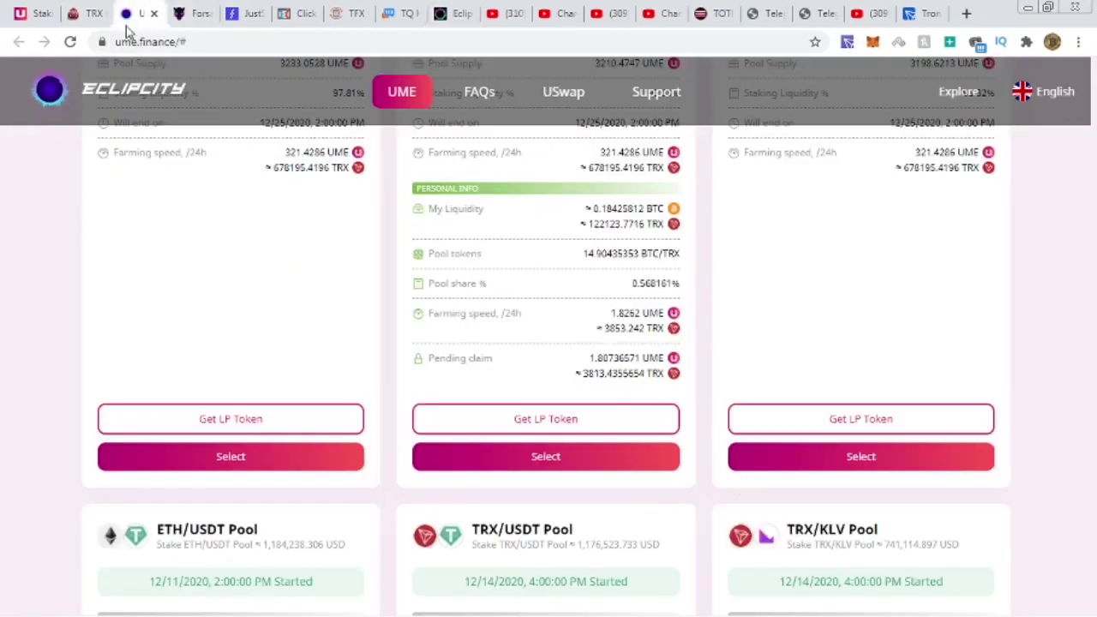
{"action": "left_click", "coordinate": [39, 16]}
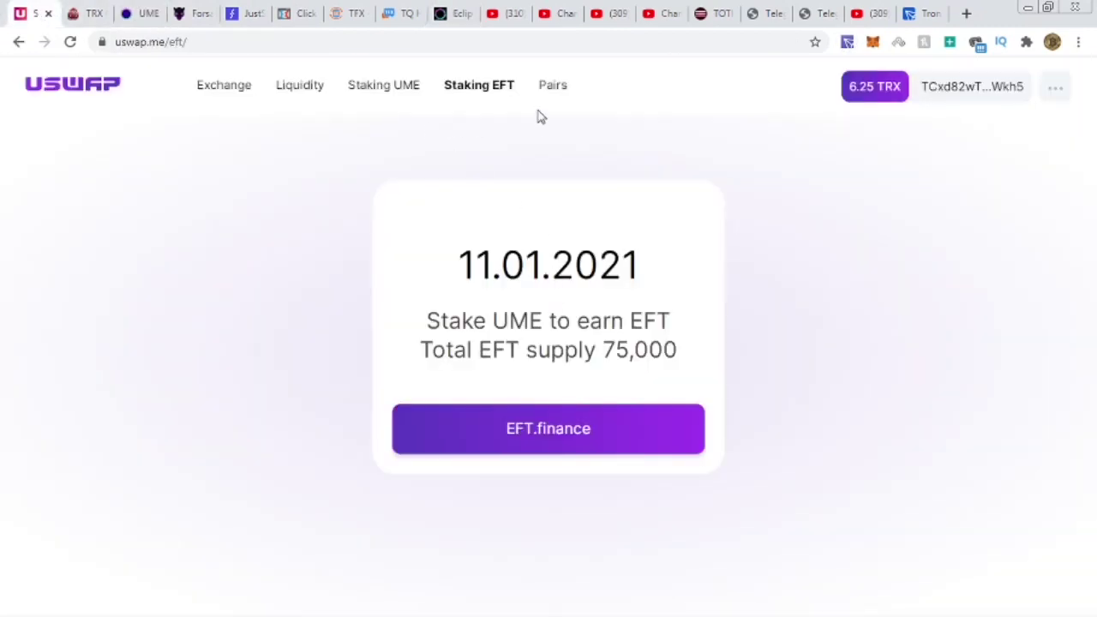
Step: Withdraw the 4,118 TRX unwithdrawn income on TRX Chain and check the TronLink balance reaching 4978.350792 TRX
{"action": "key", "text": "ctrl+Tab"}
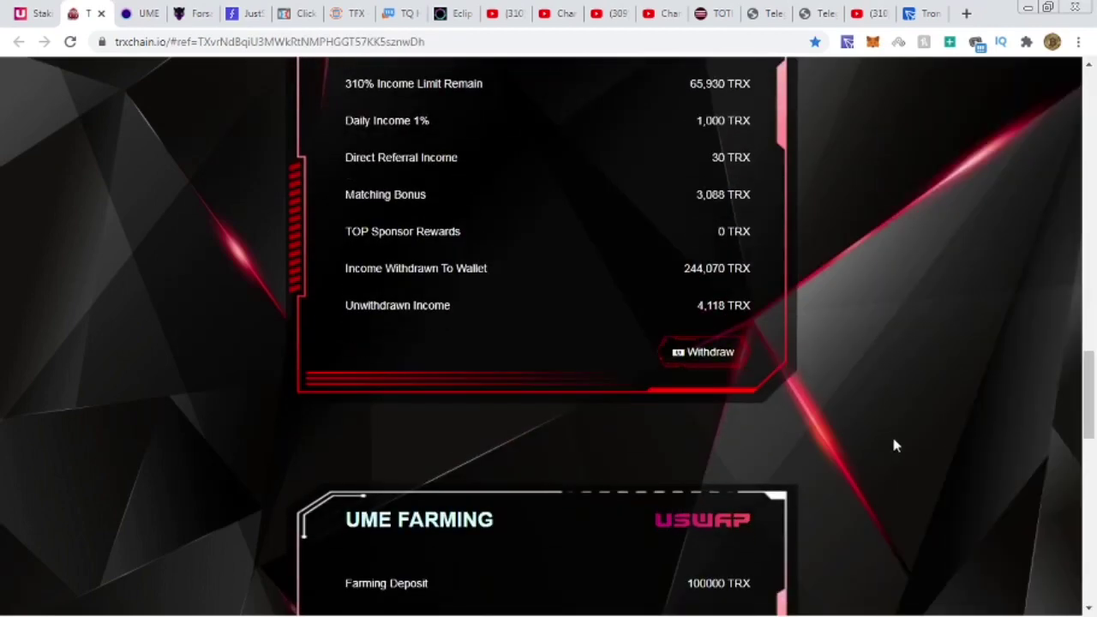
{"action": "scroll", "coordinate": [883, 495], "scroll_direction": "up", "scroll_amount": 4}
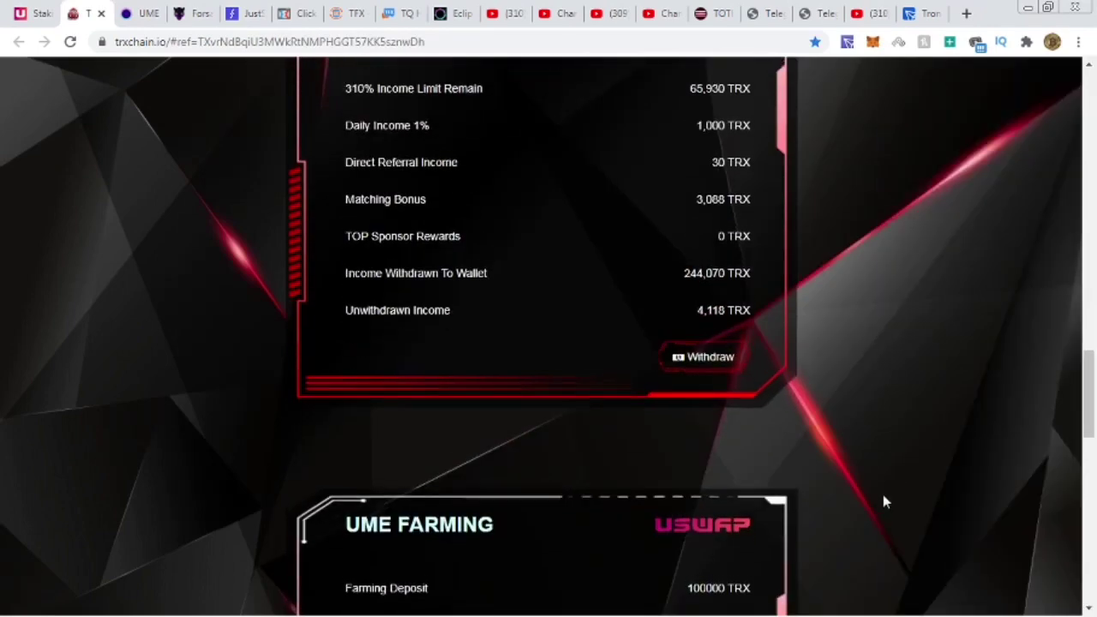
{"action": "scroll", "coordinate": [886, 495], "scroll_direction": "down", "scroll_amount": 3}
{"action": "scroll", "coordinate": [885, 488], "scroll_direction": "up", "scroll_amount": 1}
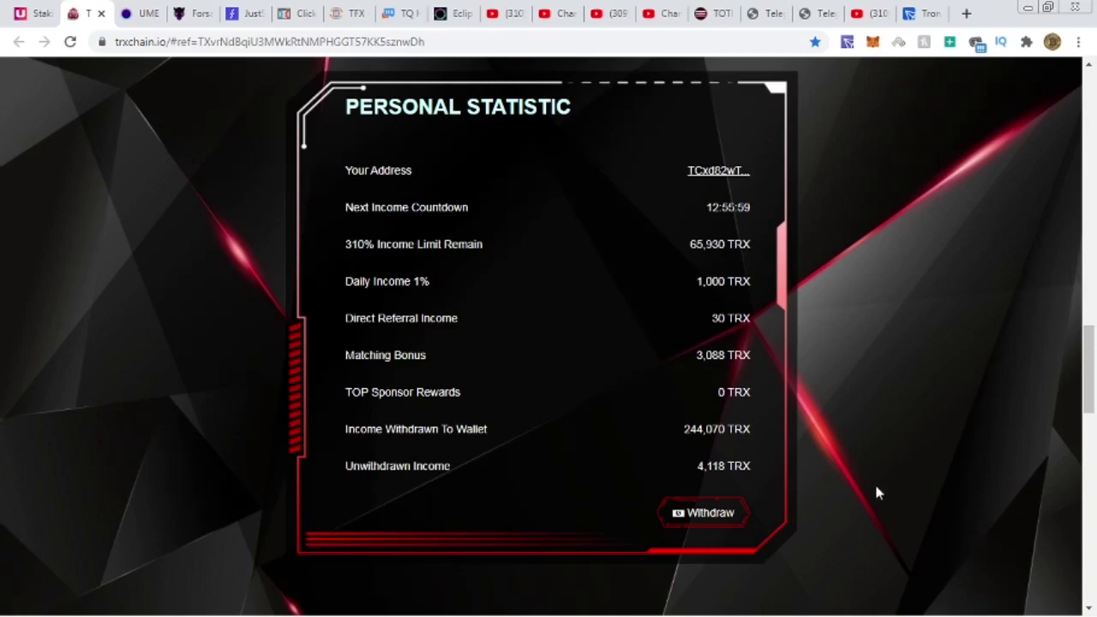
{"action": "scroll", "coordinate": [900, 379], "scroll_direction": "down", "scroll_amount": 3}
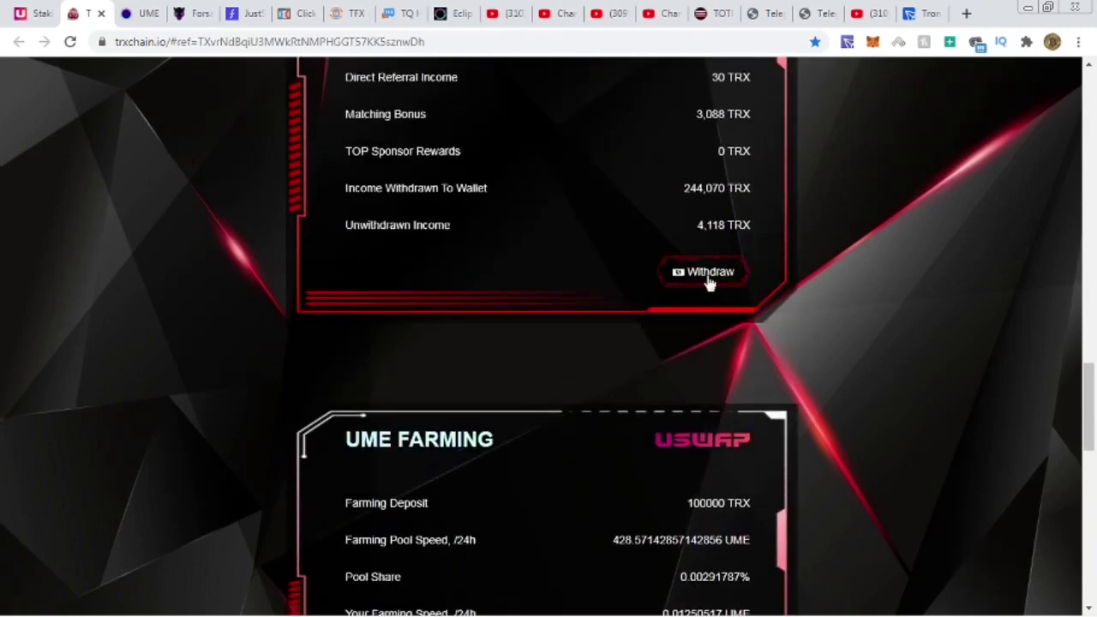
{"action": "left_click", "coordinate": [708, 283]}
{"action": "scroll", "coordinate": [821, 369], "scroll_direction": "up", "scroll_amount": 2}
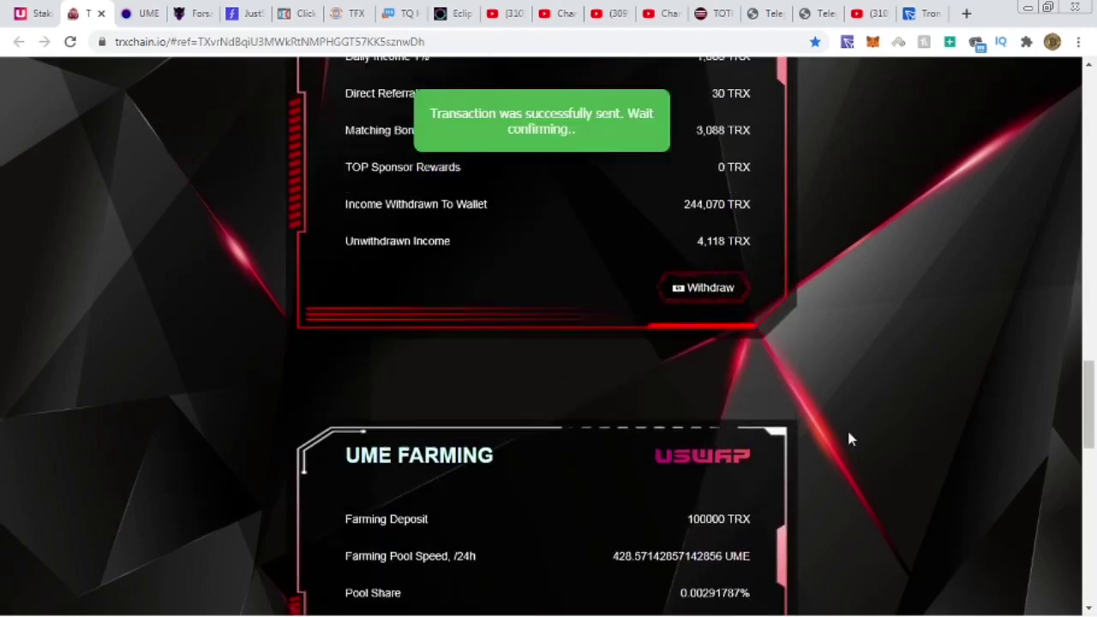
{"action": "left_click", "coordinate": [847, 42]}
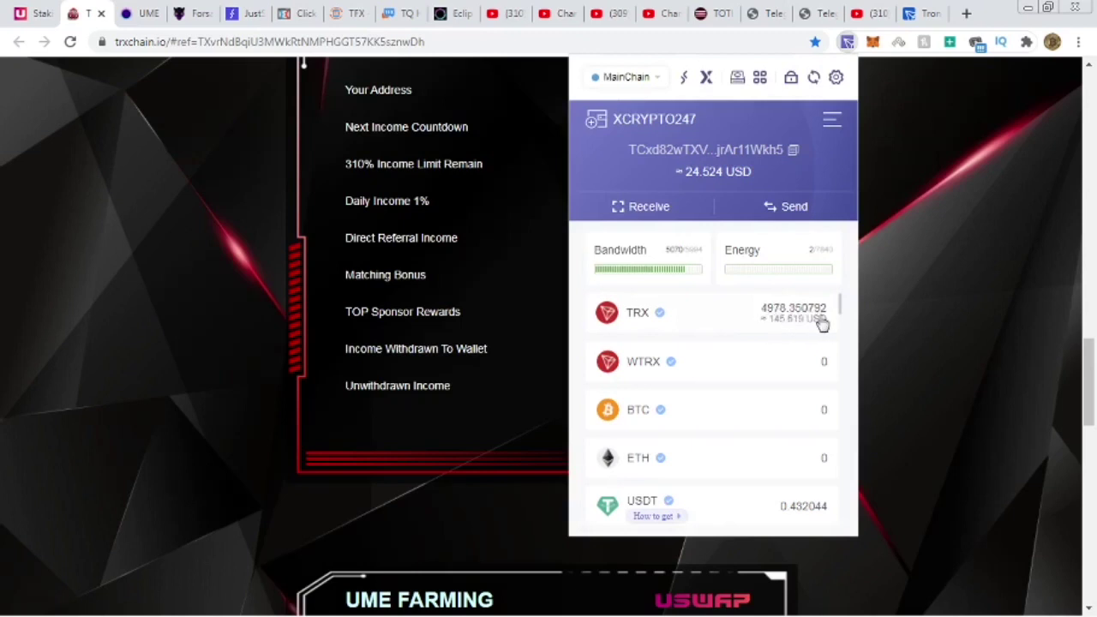
Step: Switch TronLink to Side Lady Chain 2 and review its 2,661 TRX income withdrawal on TRX Chain
{"action": "left_click", "coordinate": [911, 308]}
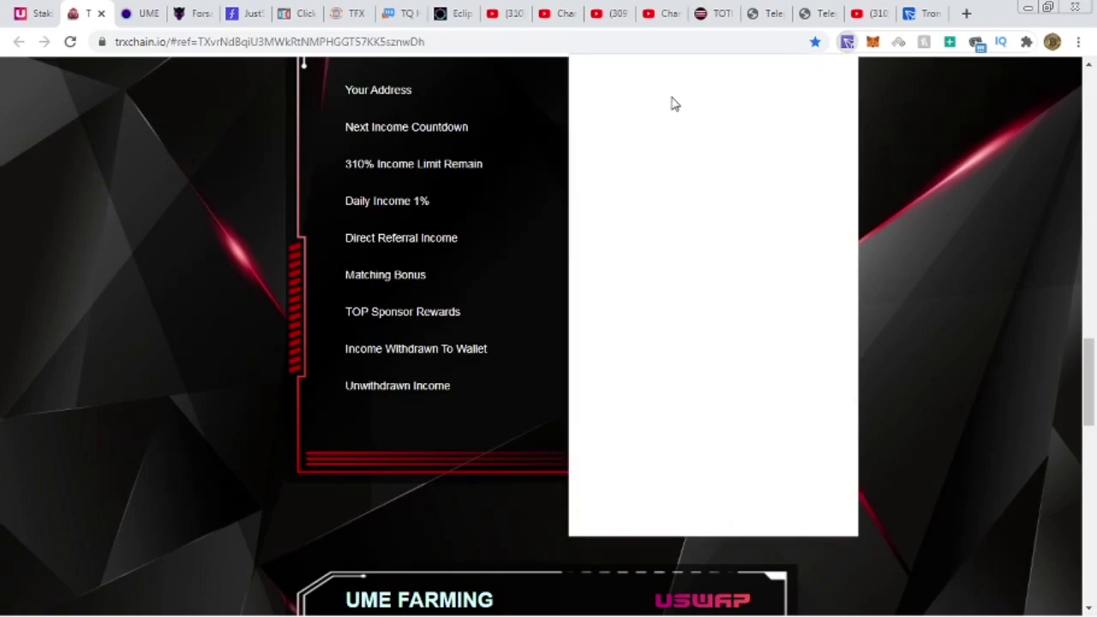
{"action": "left_click", "coordinate": [651, 190]}
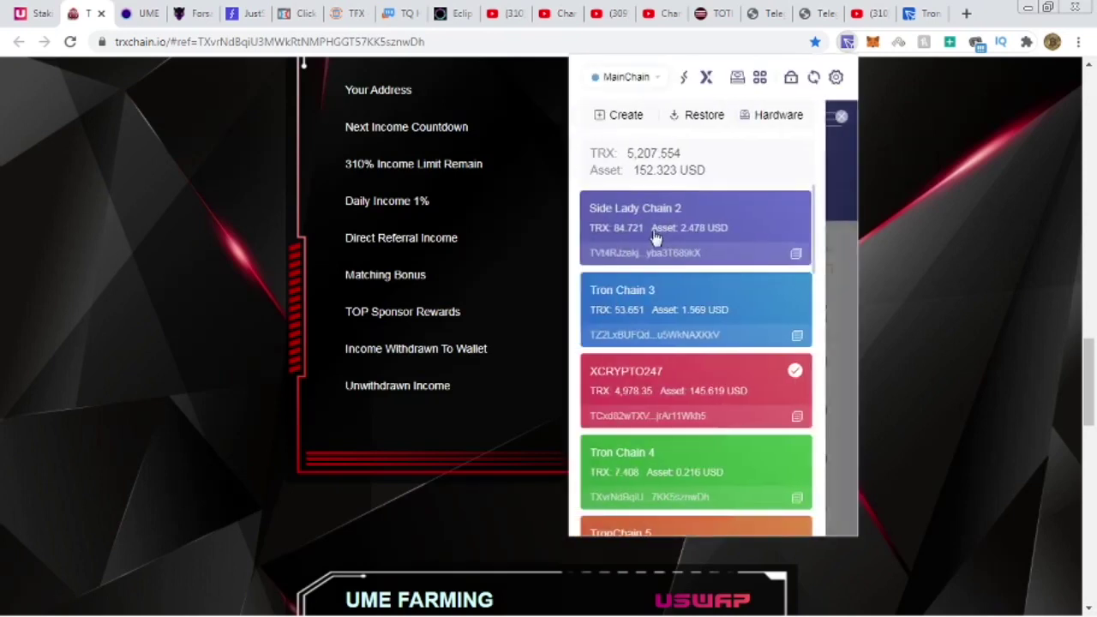
{"action": "left_click", "coordinate": [669, 225]}
{"action": "left_click", "coordinate": [936, 386]}
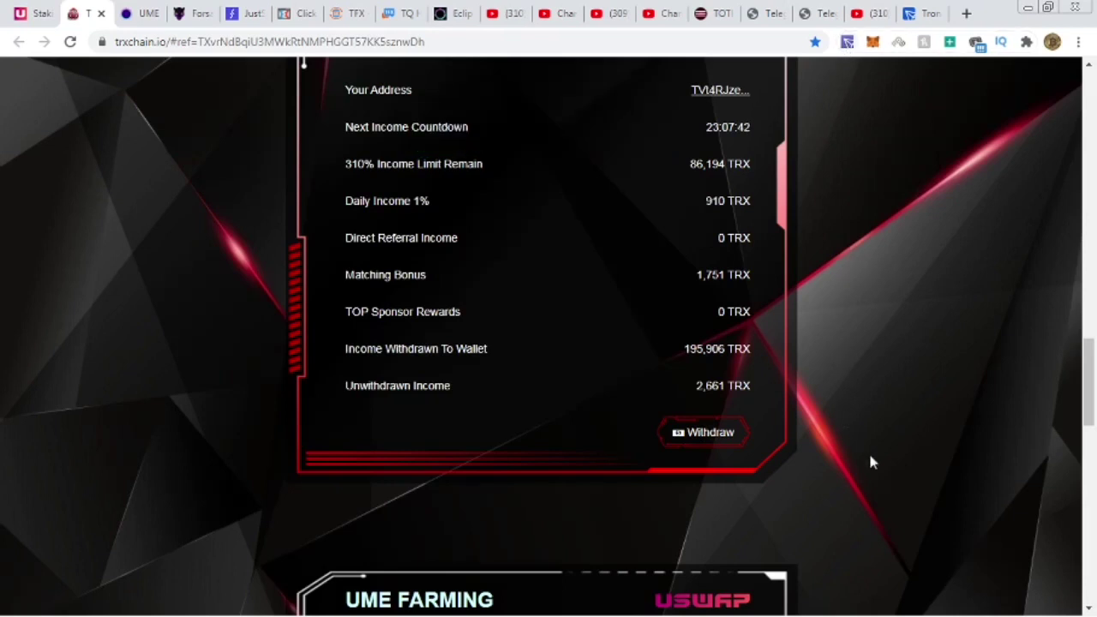
{"action": "scroll", "coordinate": [868, 449], "scroll_direction": "up", "scroll_amount": 1}
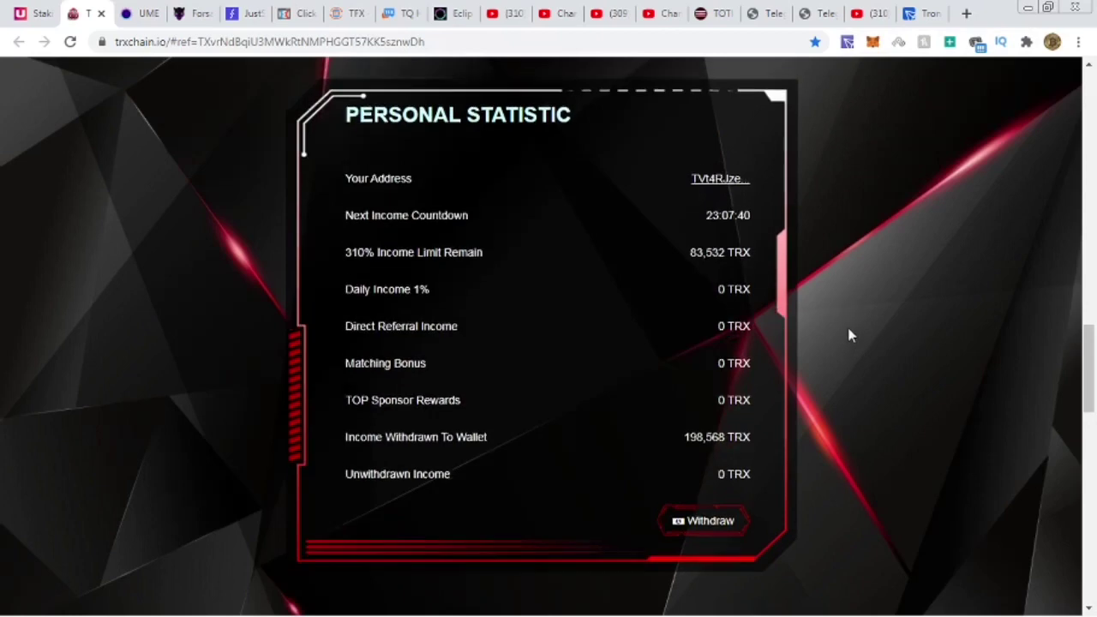
{"action": "scroll", "coordinate": [839, 351], "scroll_direction": "down", "scroll_amount": 15}
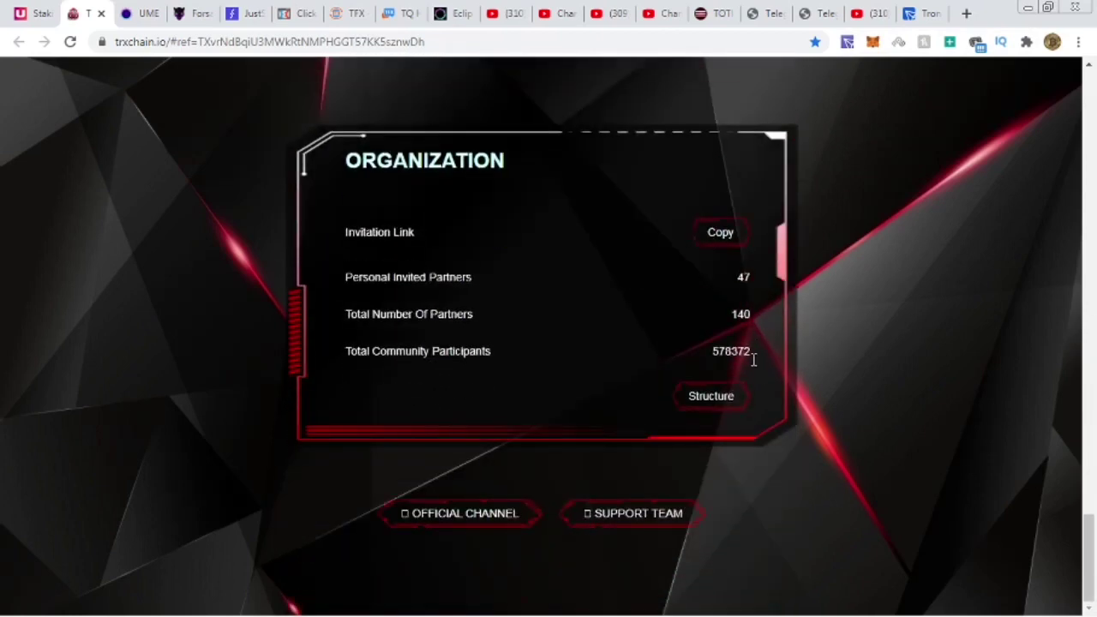
{"action": "scroll", "coordinate": [783, 372], "scroll_direction": "up", "scroll_amount": 8}
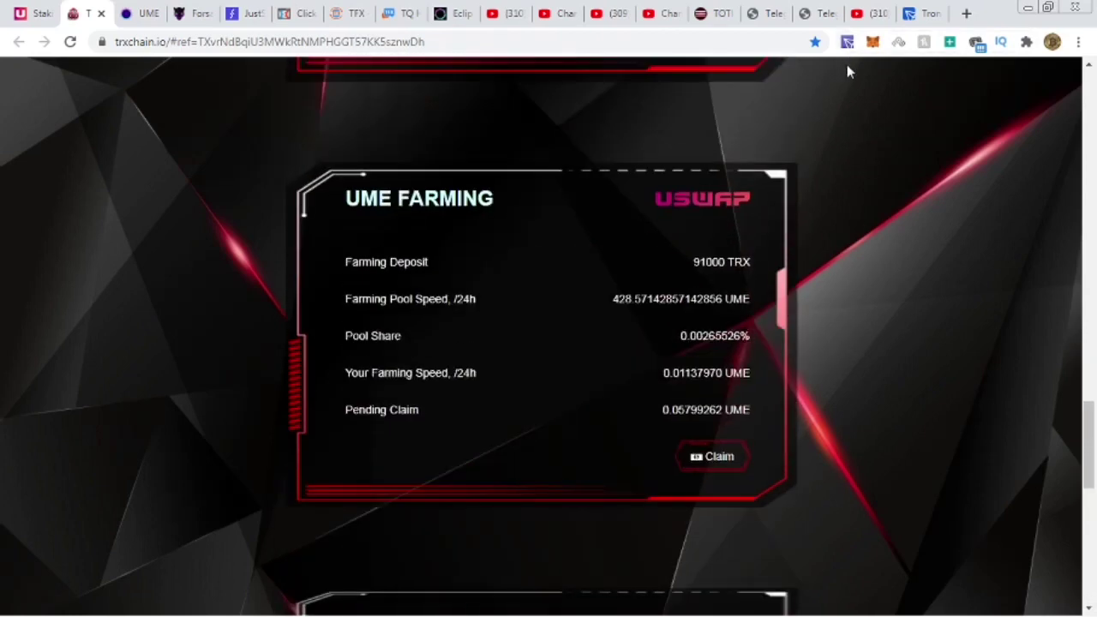
{"action": "scroll", "coordinate": [846, 72], "scroll_direction": "up", "scroll_amount": 5}
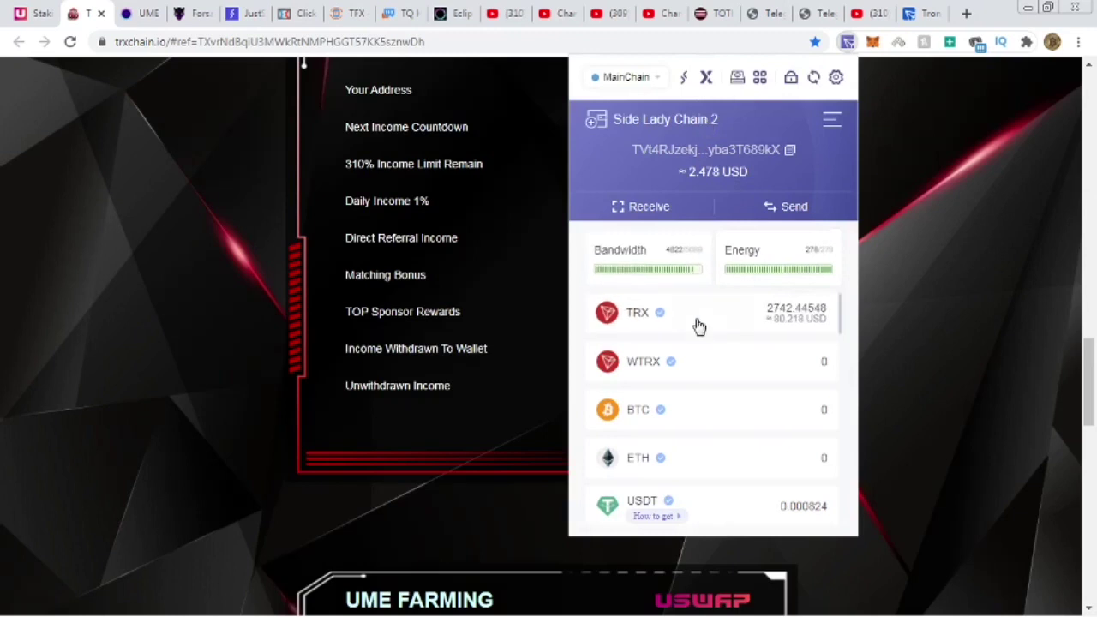
Step: Switch TronLink to Tron Chain 3 and withdraw its TRX Chain income
{"action": "left_click", "coordinate": [691, 130]}
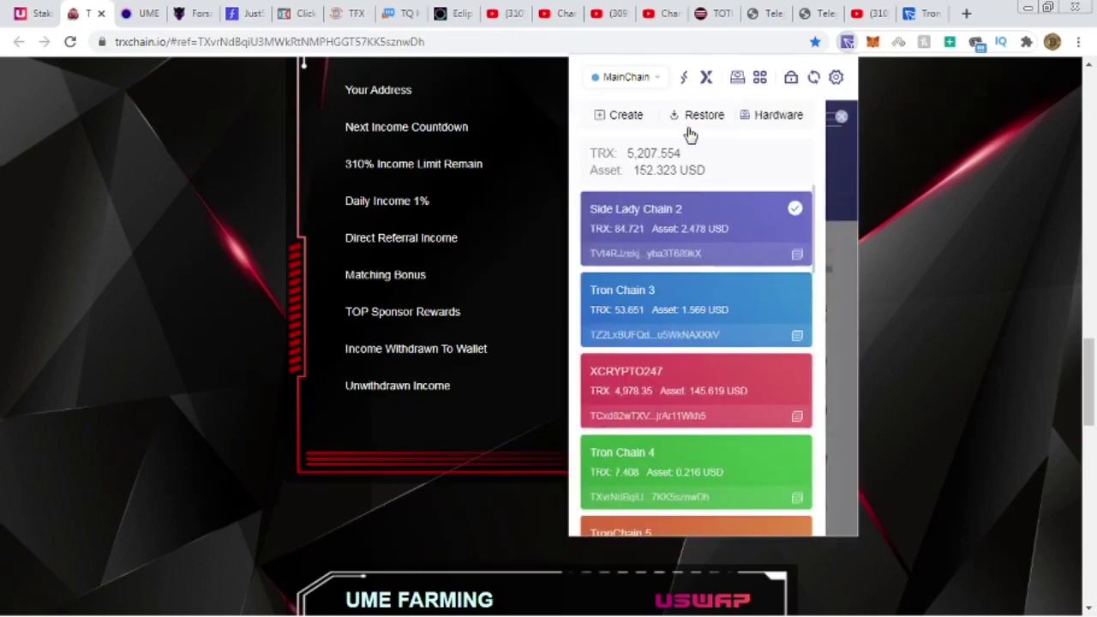
{"action": "left_click", "coordinate": [704, 302]}
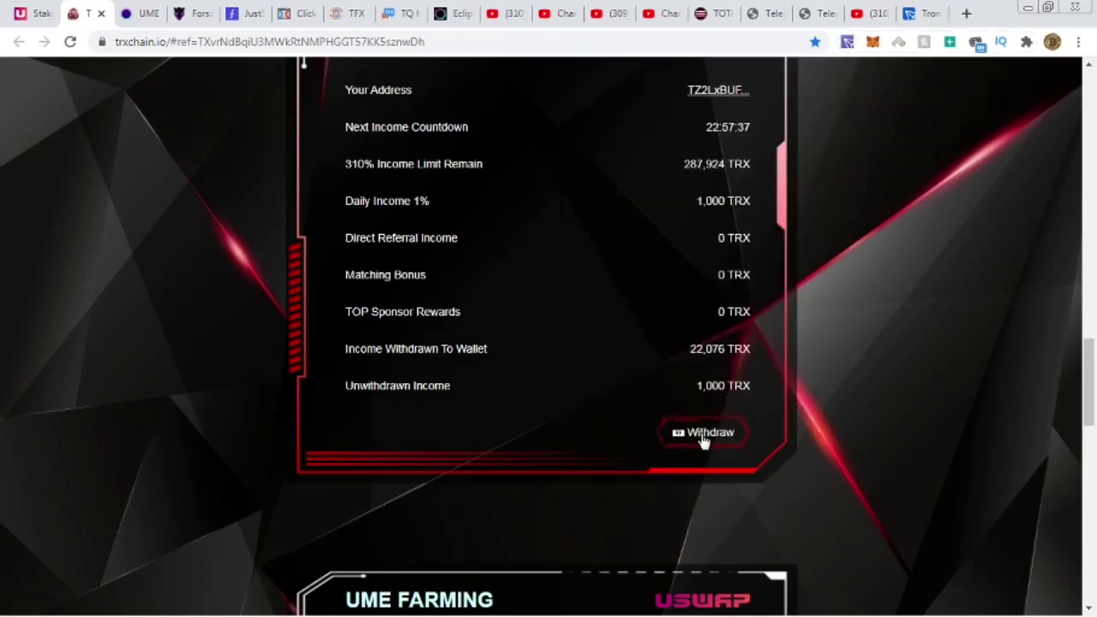
{"action": "left_click", "coordinate": [705, 435]}
Step: Switch to Tron Chain 4, withdraw its 1,155 TRX income, and check TronLink's 7.40852 TRX balance
{"action": "left_click", "coordinate": [846, 43]}
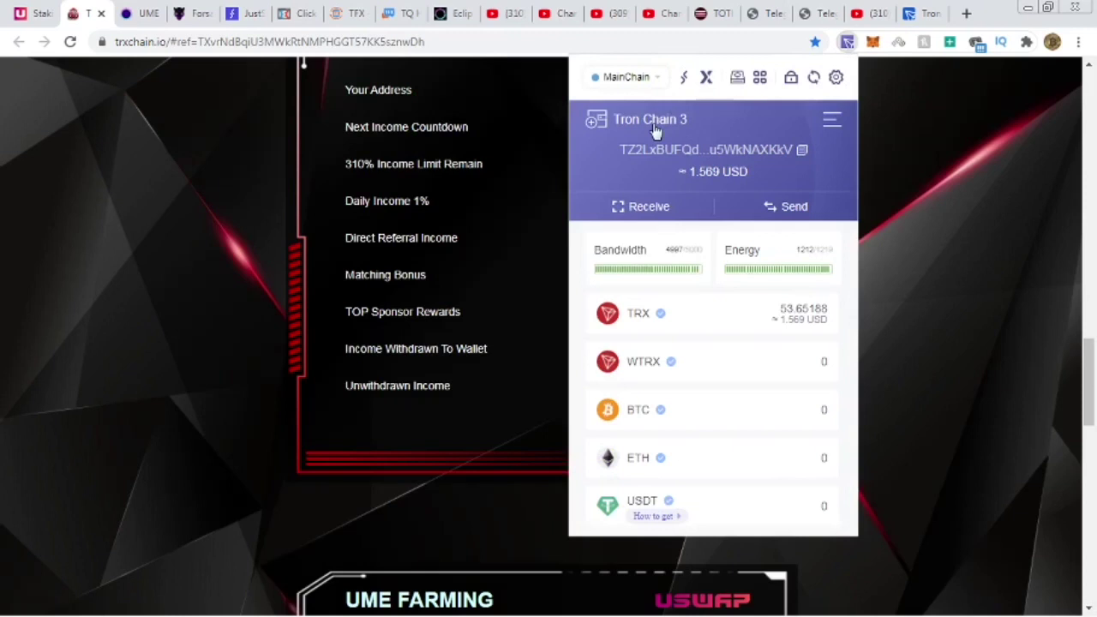
{"action": "left_click", "coordinate": [655, 130]}
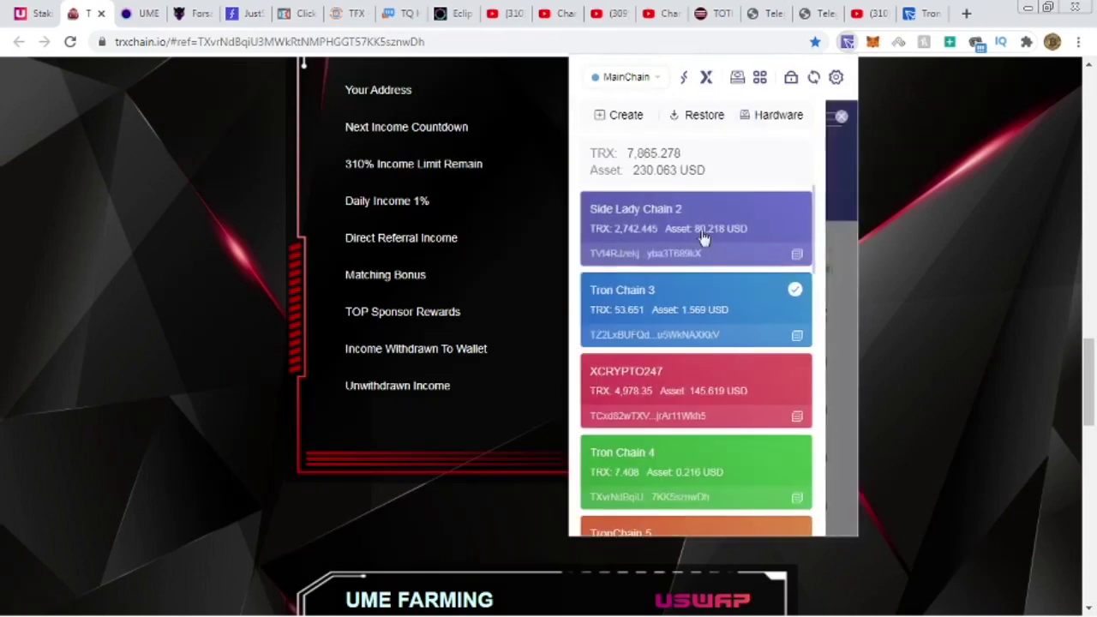
{"action": "left_click", "coordinate": [635, 462]}
{"action": "left_click", "coordinate": [957, 323]}
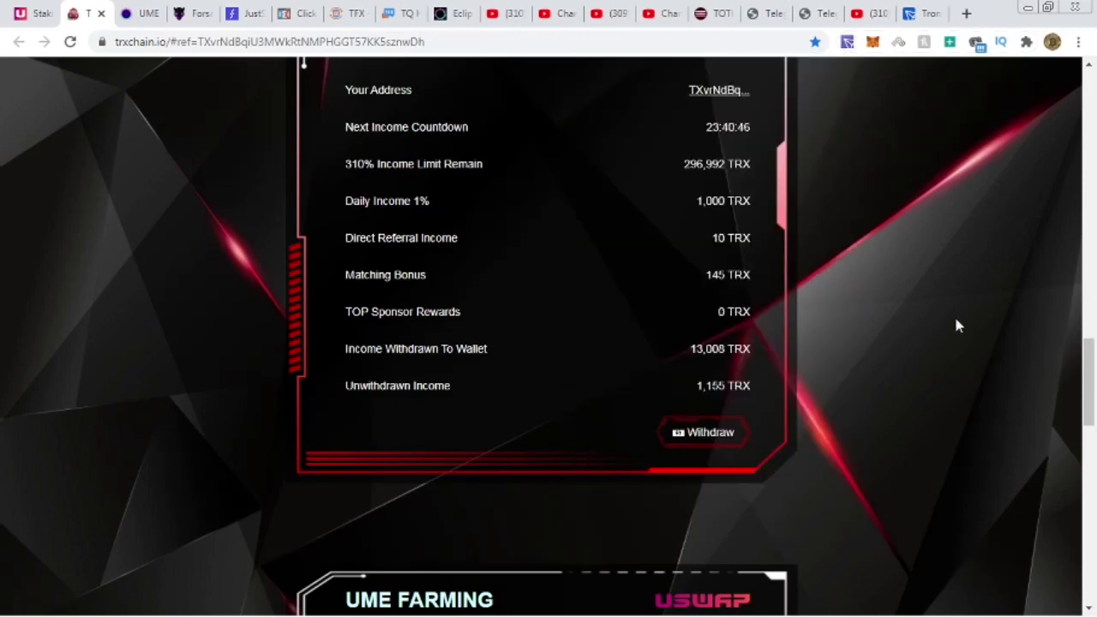
{"action": "left_click", "coordinate": [722, 435]}
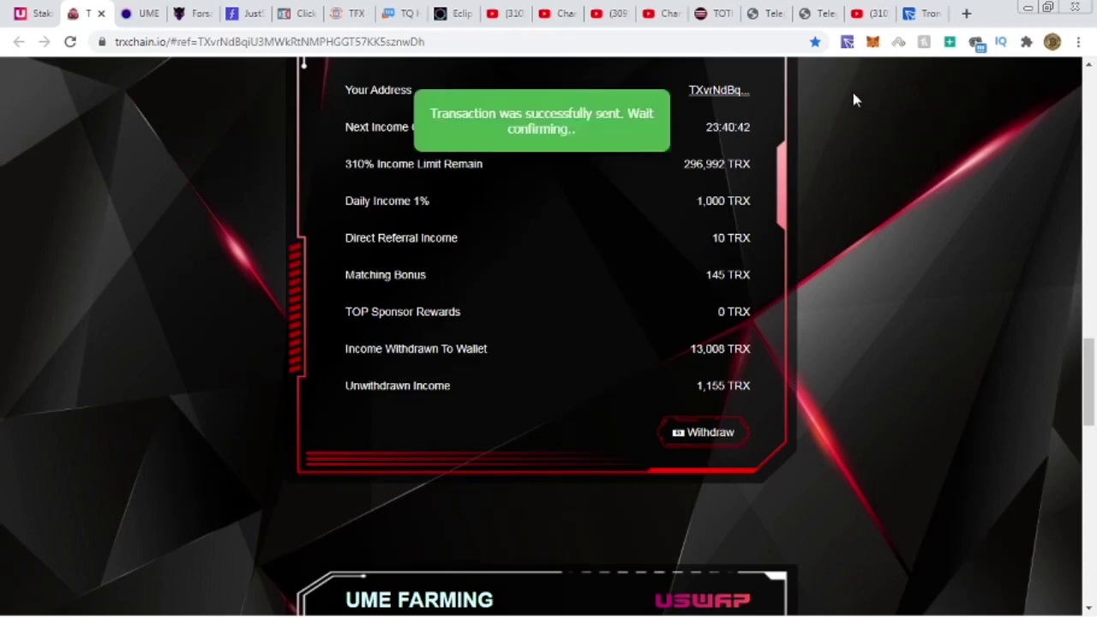
{"action": "left_click", "coordinate": [847, 43]}
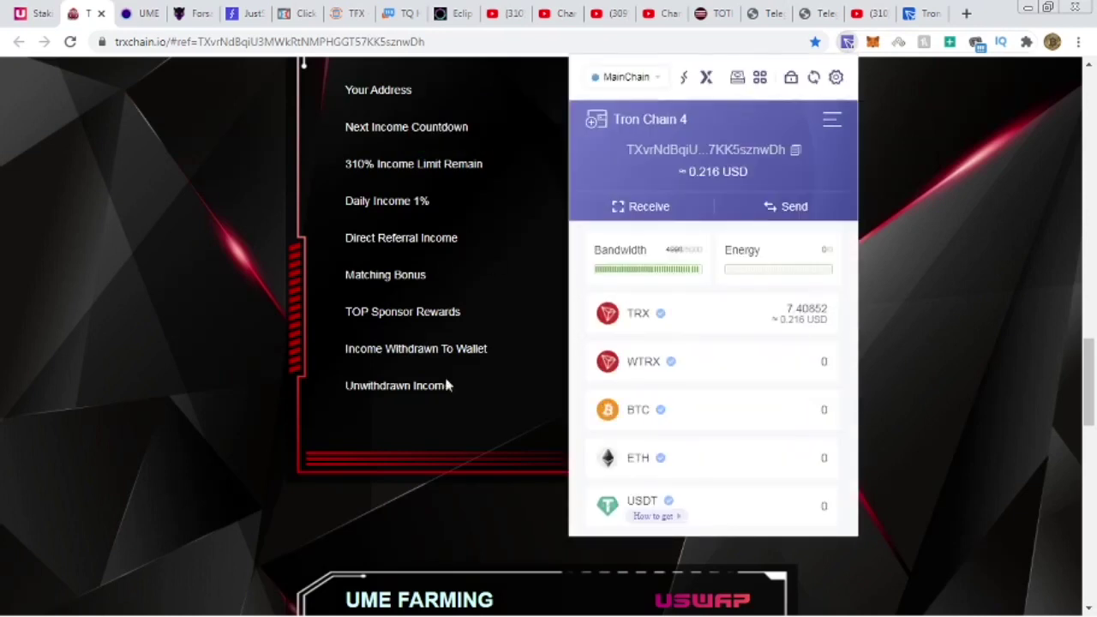
Step: Open the Tron Chain 4 account details in TronLink, showing 0 TRX (≈0.000 USD)
{"action": "left_click", "coordinate": [935, 379]}
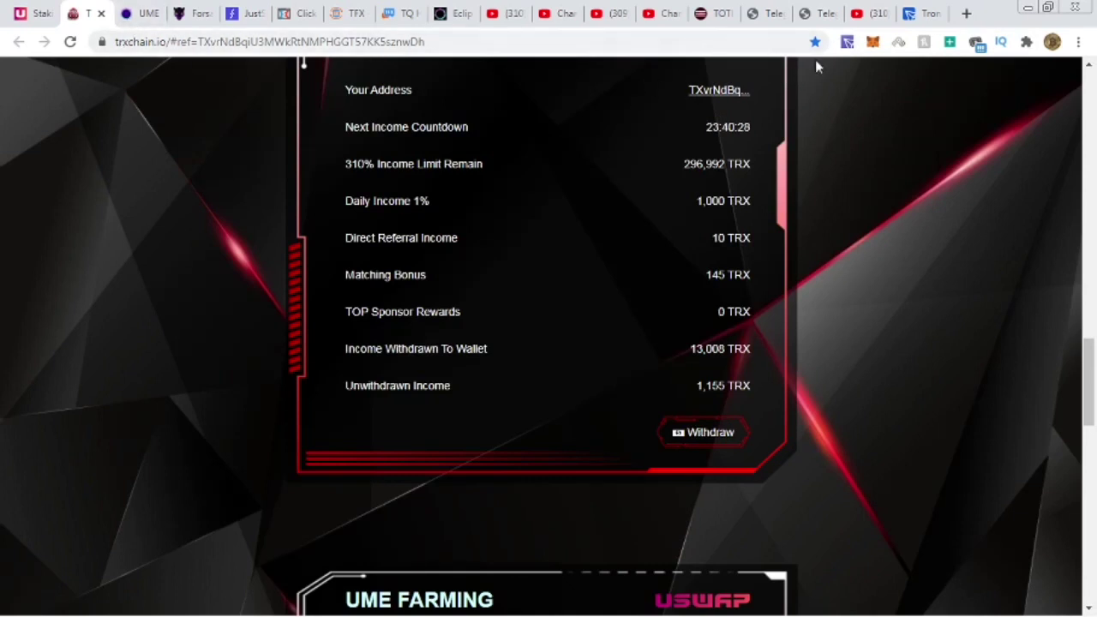
{"action": "left_click", "coordinate": [847, 41]}
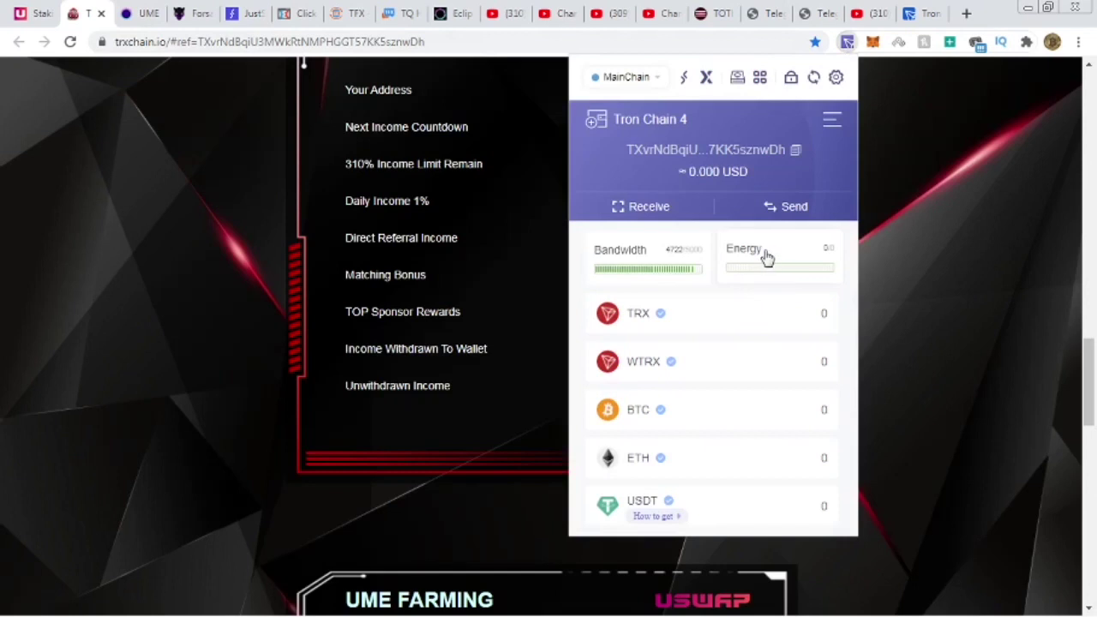
{"action": "left_click", "coordinate": [657, 125]}
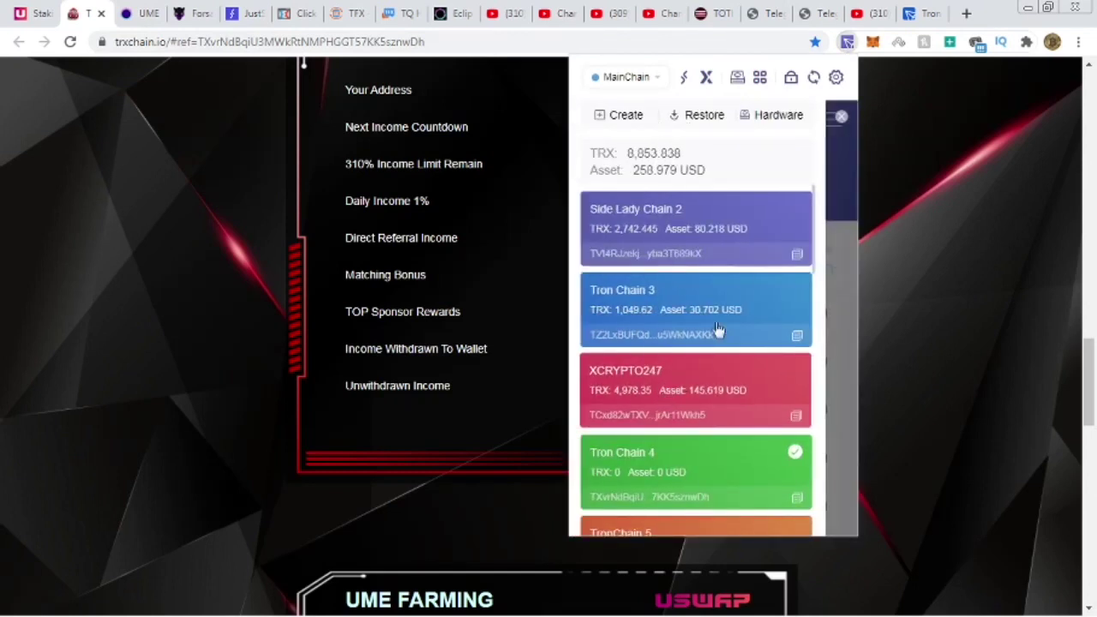
{"action": "left_click", "coordinate": [934, 214]}
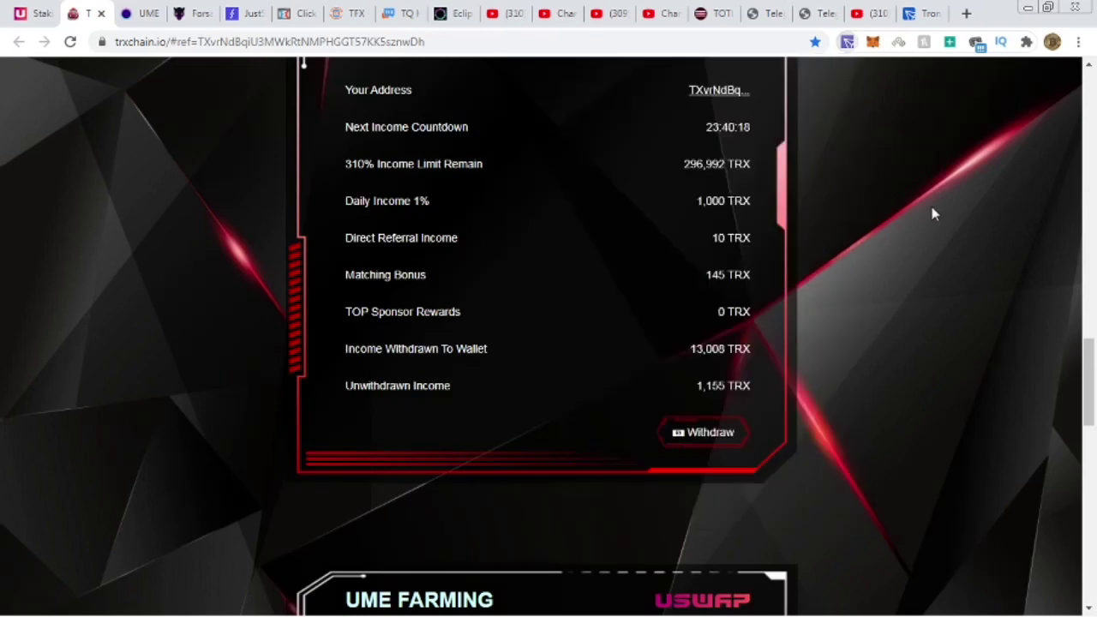
{"action": "left_click", "coordinate": [847, 44]}
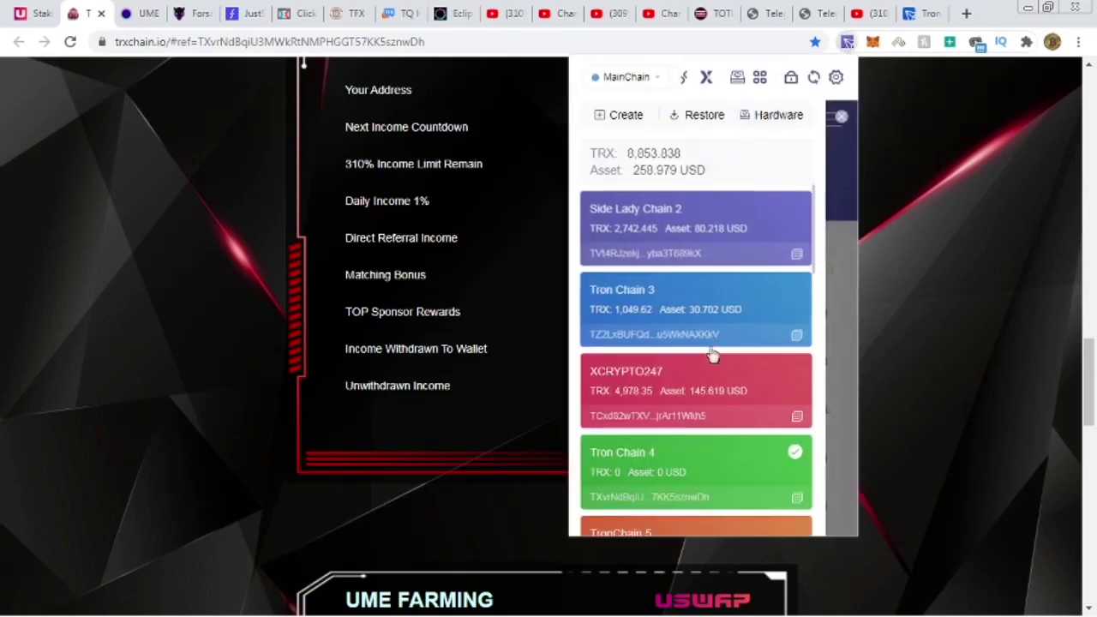
{"action": "left_click", "coordinate": [643, 463]}
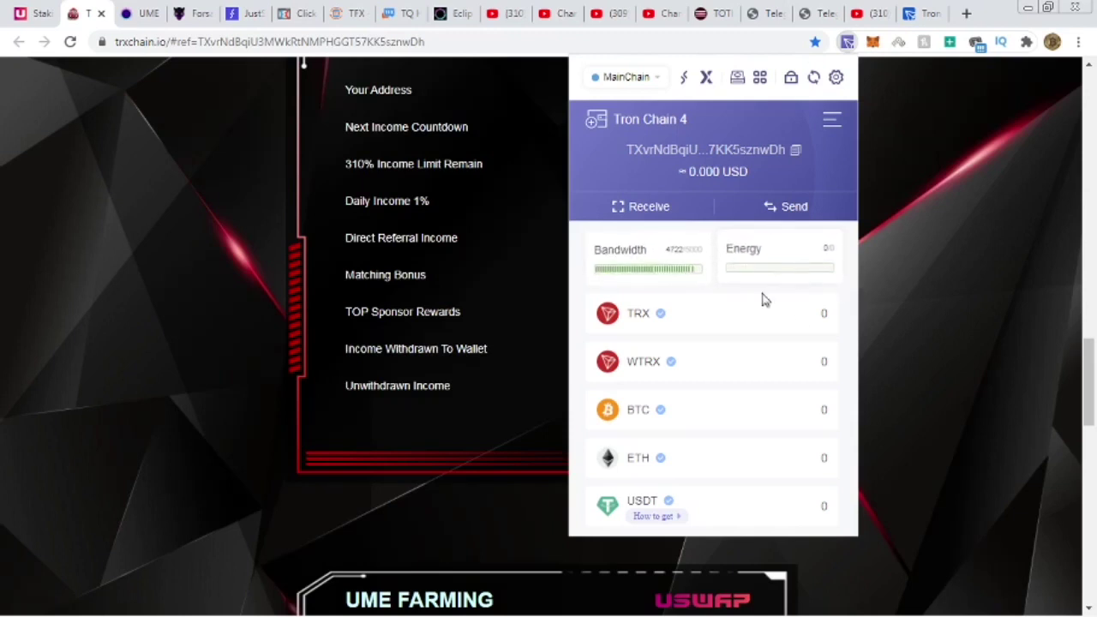
{"action": "left_click", "coordinate": [897, 363]}
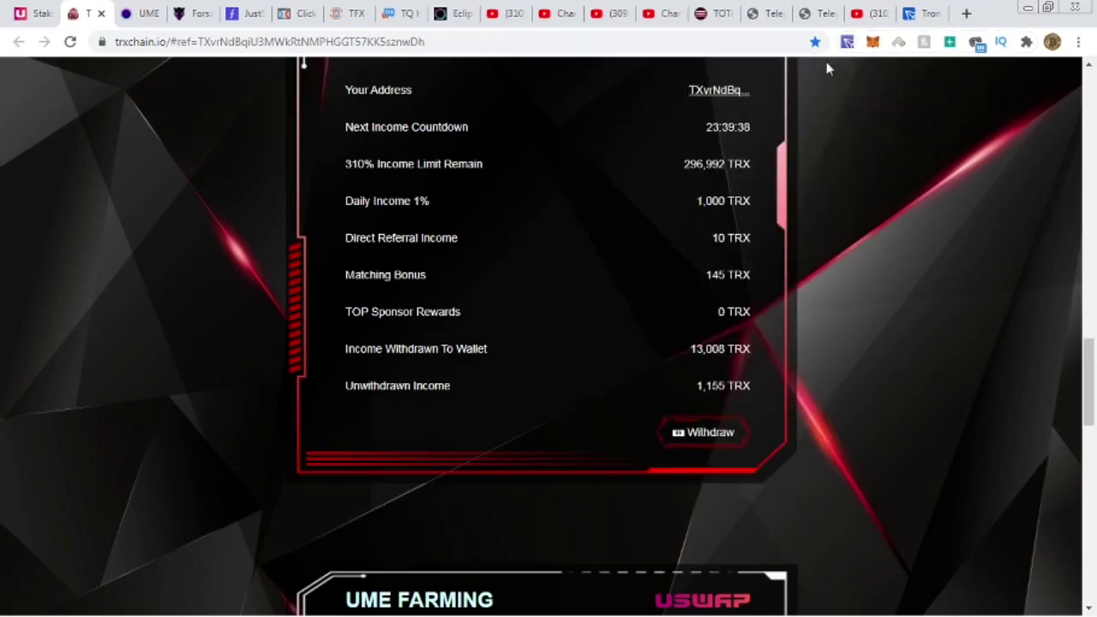
{"action": "left_click", "coordinate": [846, 41]}
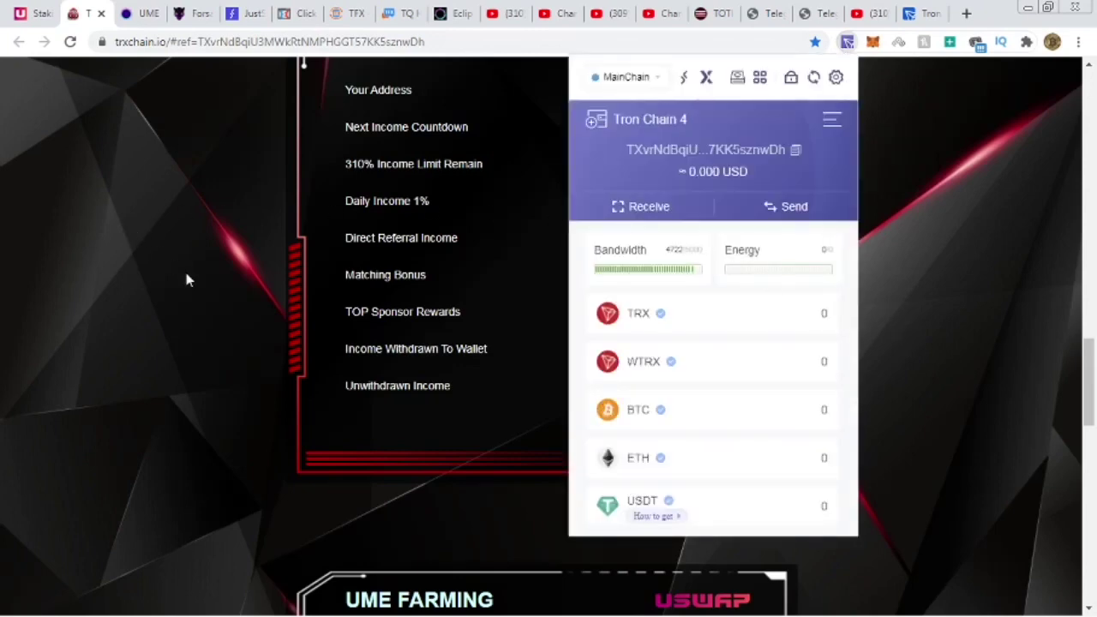
Step: On the uswap.me UME staking page, make XCRYPTO247 the active TronLink wallet
{"action": "left_click", "coordinate": [130, 17]}
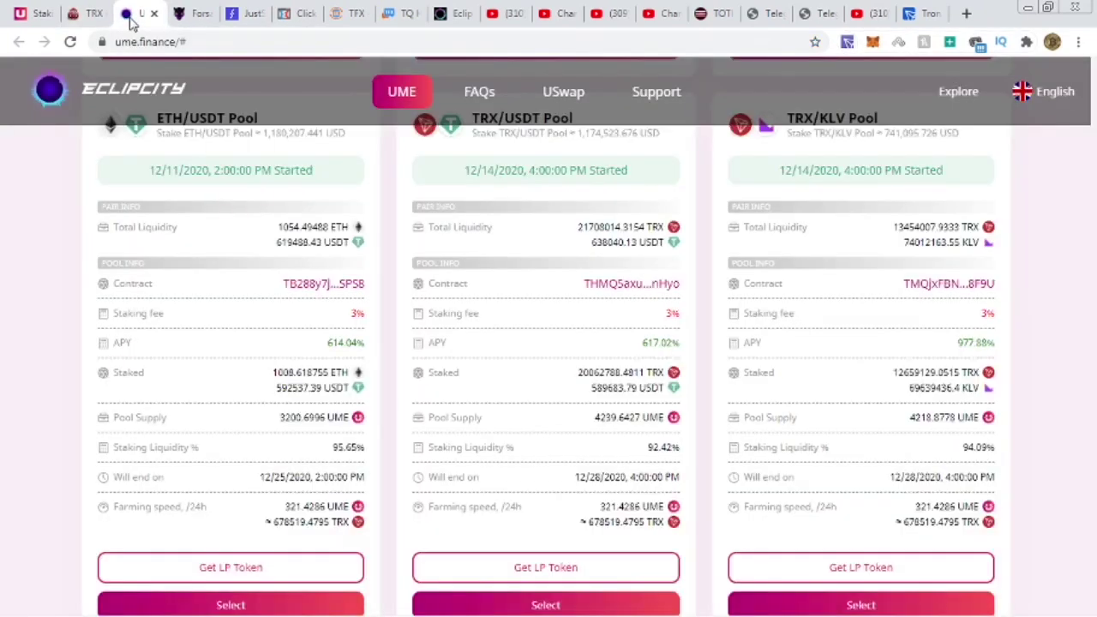
{"action": "left_click", "coordinate": [35, 13]}
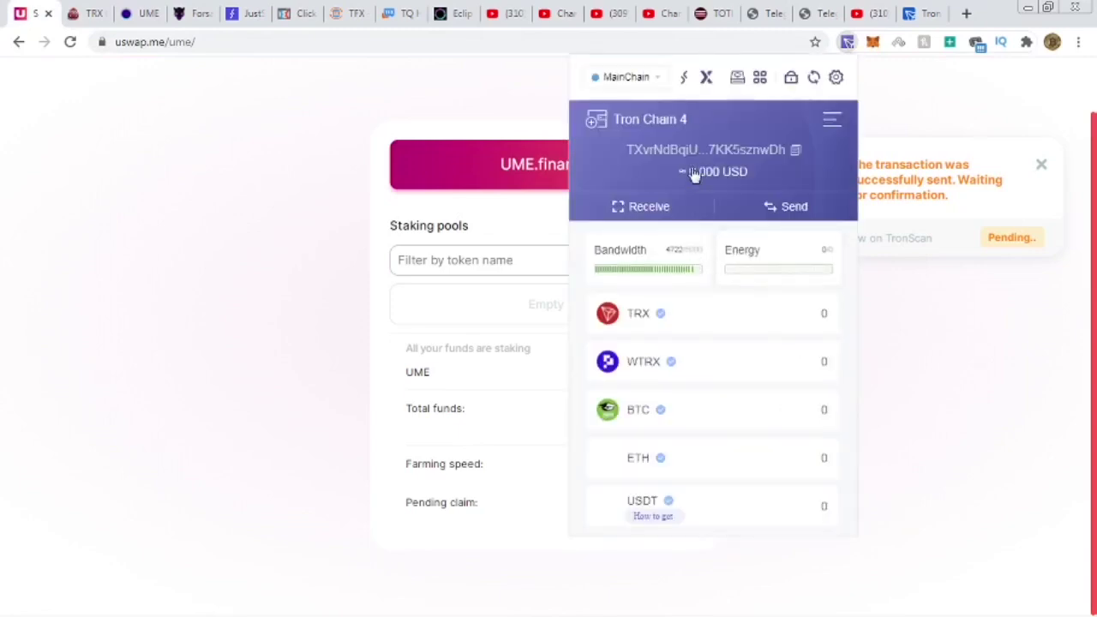
{"action": "left_click", "coordinate": [660, 124]}
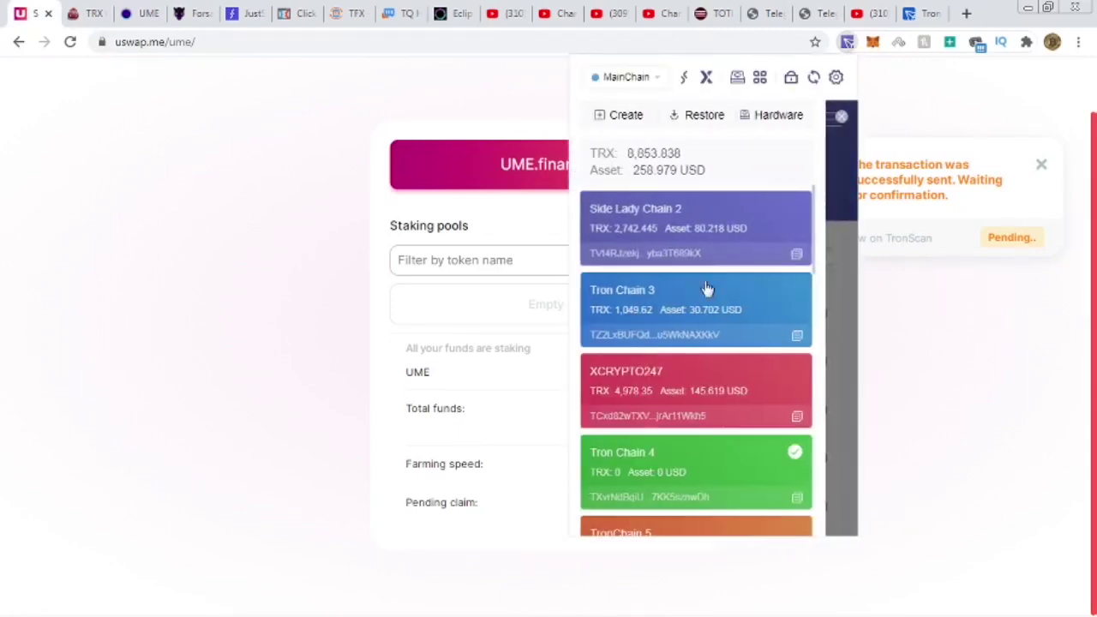
{"action": "left_click", "coordinate": [660, 388]}
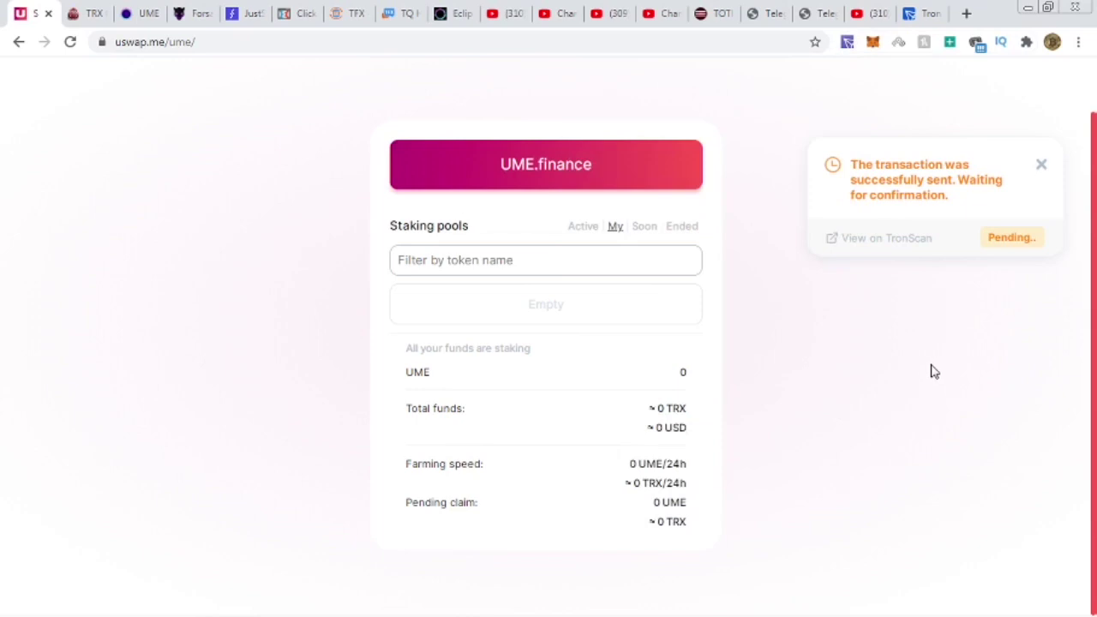
Step: Expand the WIN/UME pool row to show its details at 1258.88% APY
{"action": "scroll", "coordinate": [917, 360], "scroll_direction": "down", "scroll_amount": 1}
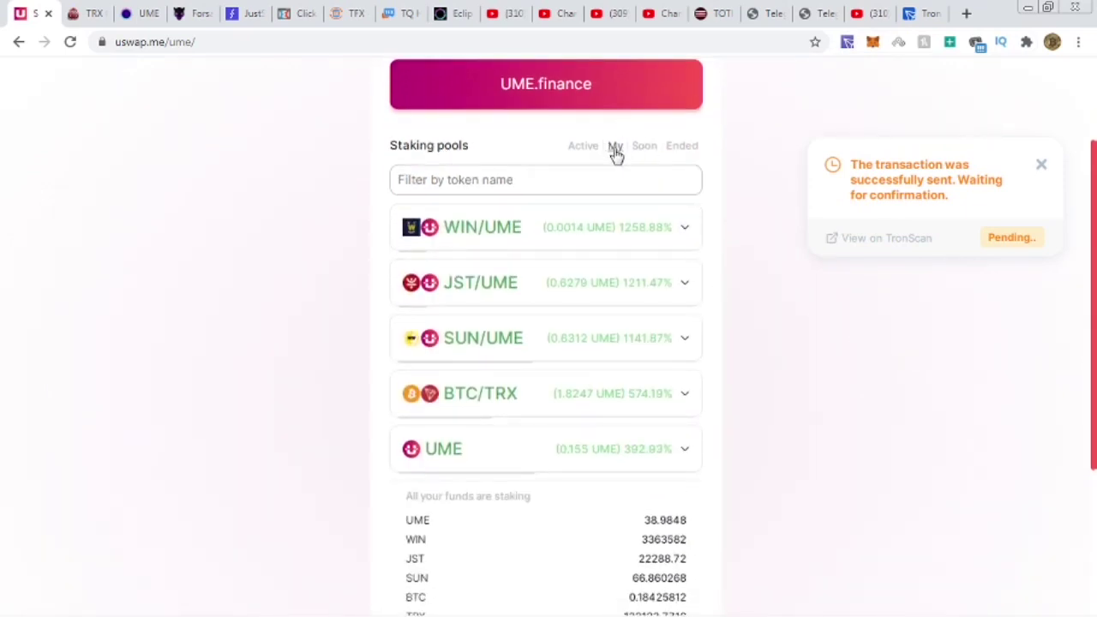
{"action": "scroll", "coordinate": [821, 382], "scroll_direction": "down", "scroll_amount": 2}
{"action": "scroll", "coordinate": [821, 382], "scroll_direction": "down", "scroll_amount": 1}
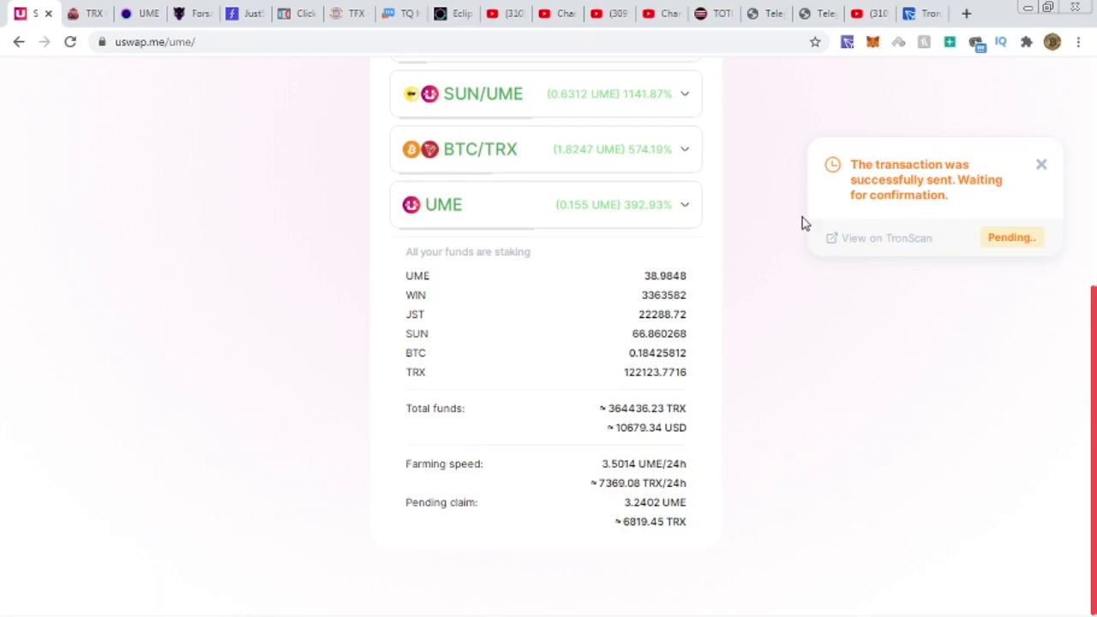
{"action": "scroll", "coordinate": [769, 269], "scroll_direction": "up", "scroll_amount": 4}
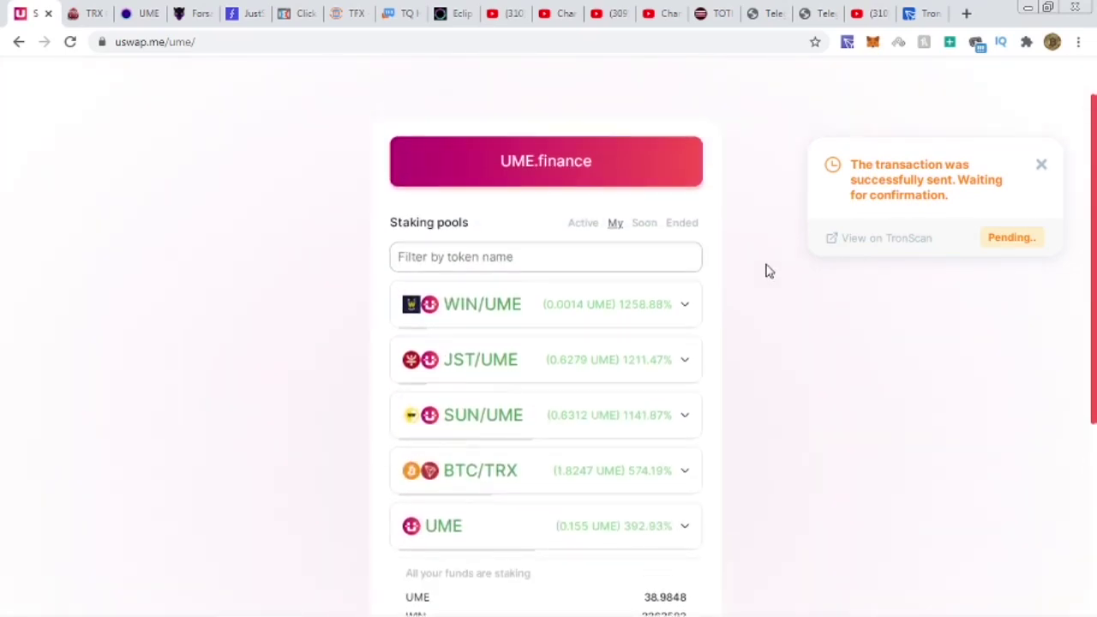
{"action": "left_click", "coordinate": [646, 316]}
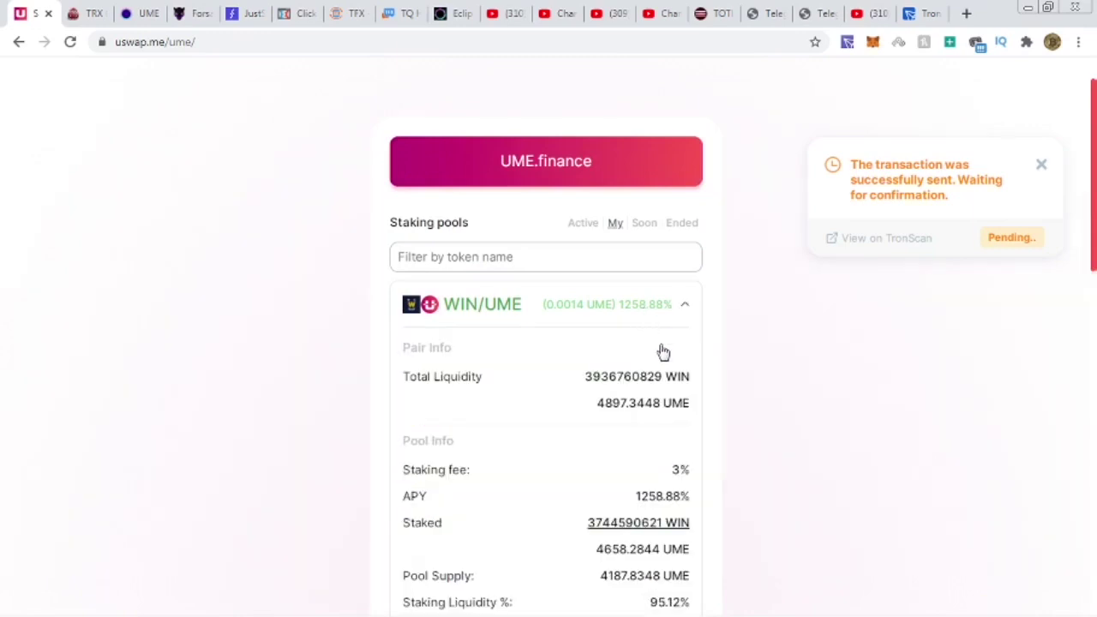
Step: Expand the JST/UME pool and claim its 0.62791793 UME pending reward
{"action": "scroll", "coordinate": [681, 424], "scroll_direction": "down", "scroll_amount": 5}
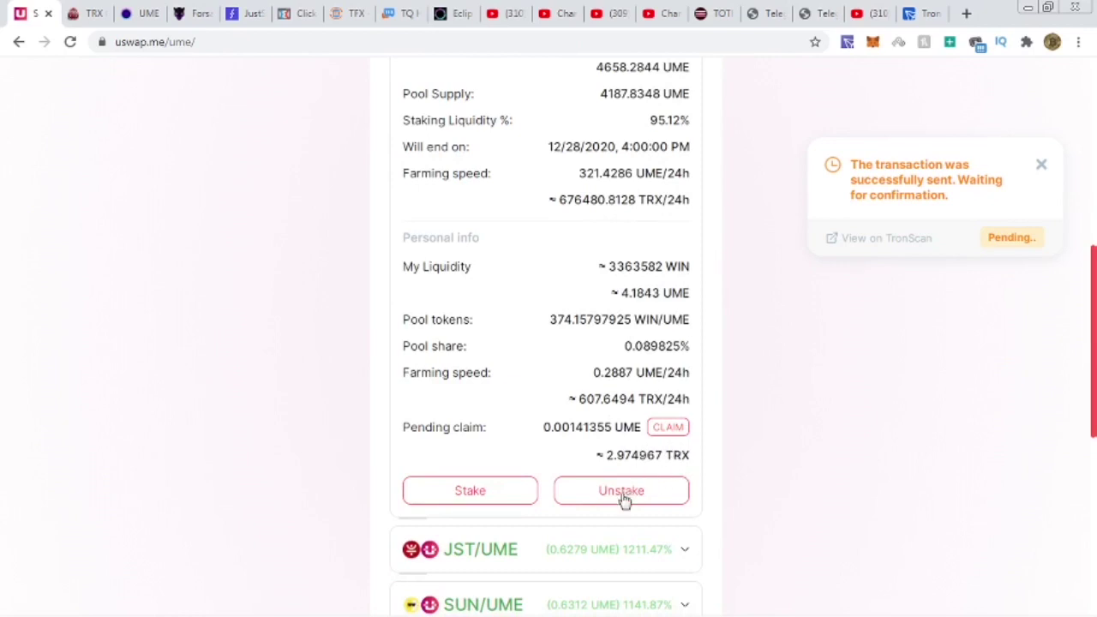
{"action": "scroll", "coordinate": [665, 455], "scroll_direction": "up", "scroll_amount": 2}
{"action": "scroll", "coordinate": [671, 449], "scroll_direction": "down", "scroll_amount": 5}
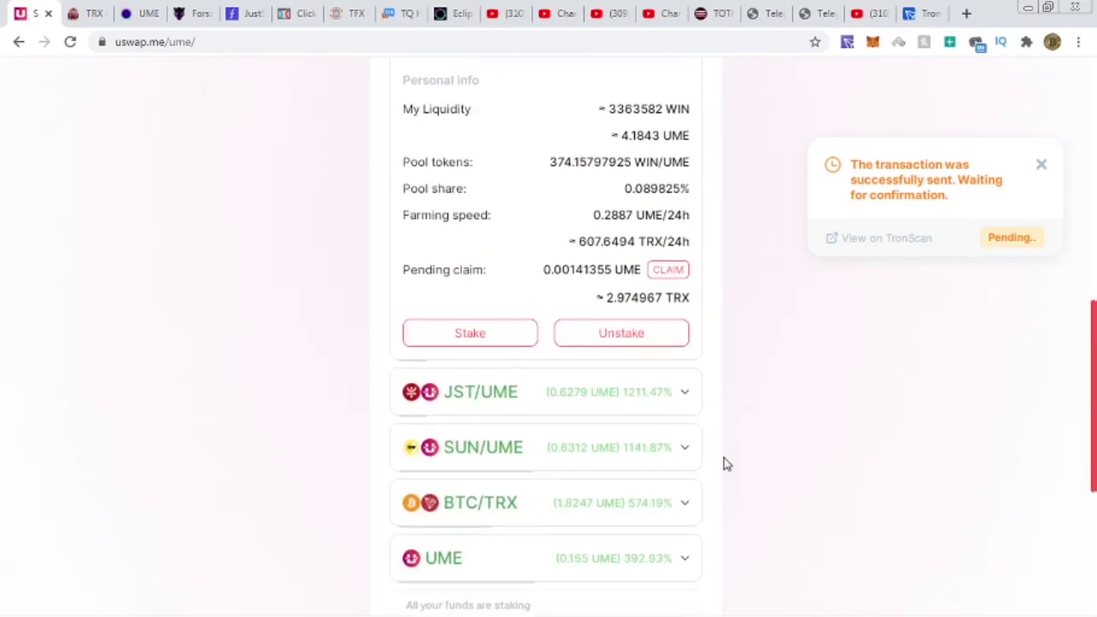
{"action": "left_click", "coordinate": [601, 309]}
{"action": "scroll", "coordinate": [642, 439], "scroll_direction": "down", "scroll_amount": 6}
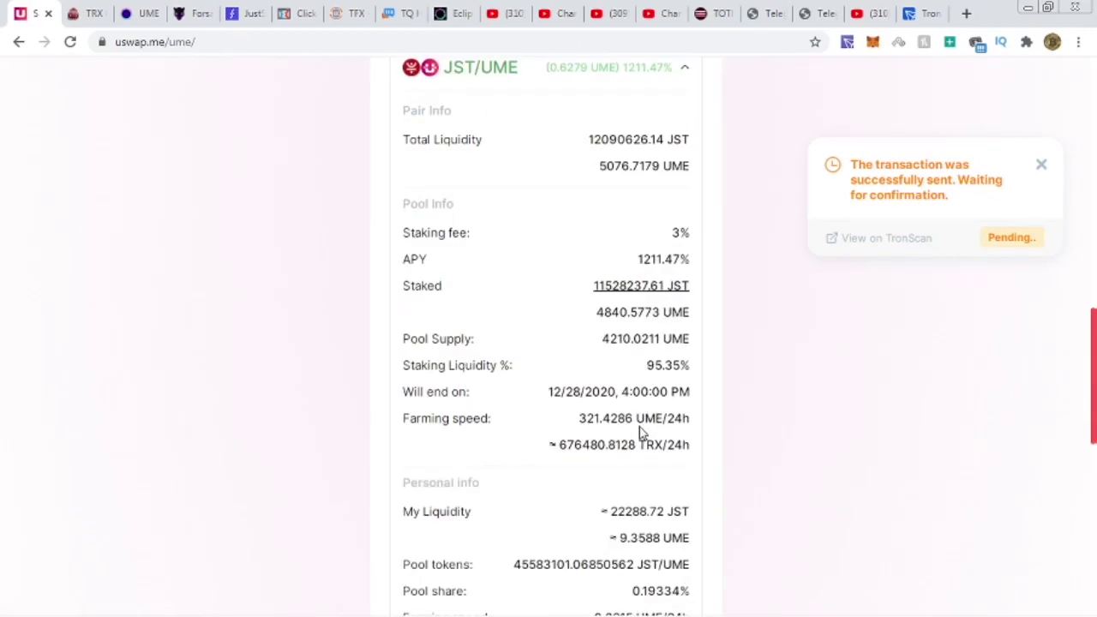
{"action": "scroll", "coordinate": [641, 426], "scroll_direction": "down", "scroll_amount": 2}
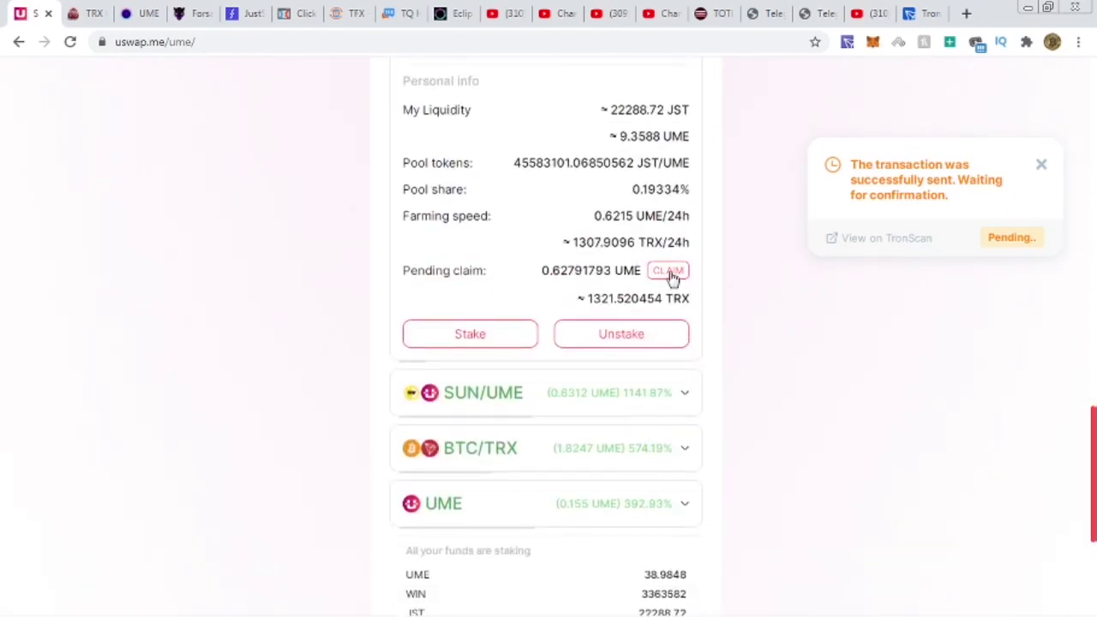
{"action": "left_click_drag", "start_coordinate": [538, 281], "coordinate": [630, 285]}
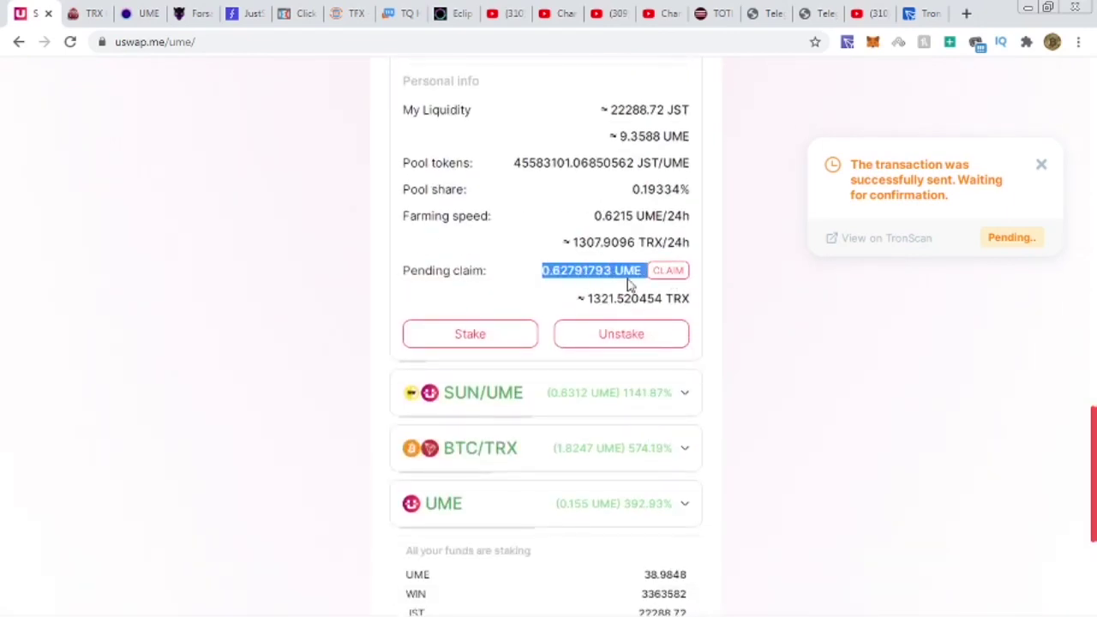
{"action": "left_click", "coordinate": [672, 276]}
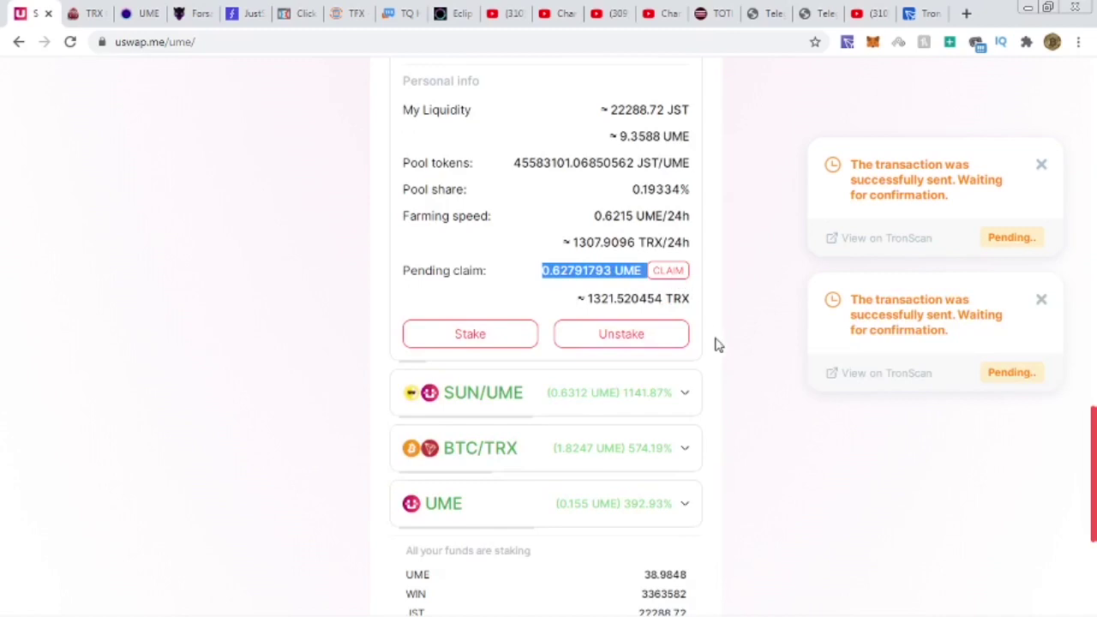
Step: Expand the SUN/UME pool row to show its details at 1141.87% APY
{"action": "left_click", "coordinate": [631, 401]}
{"action": "scroll", "coordinate": [709, 460], "scroll_direction": "down", "scroll_amount": 1}
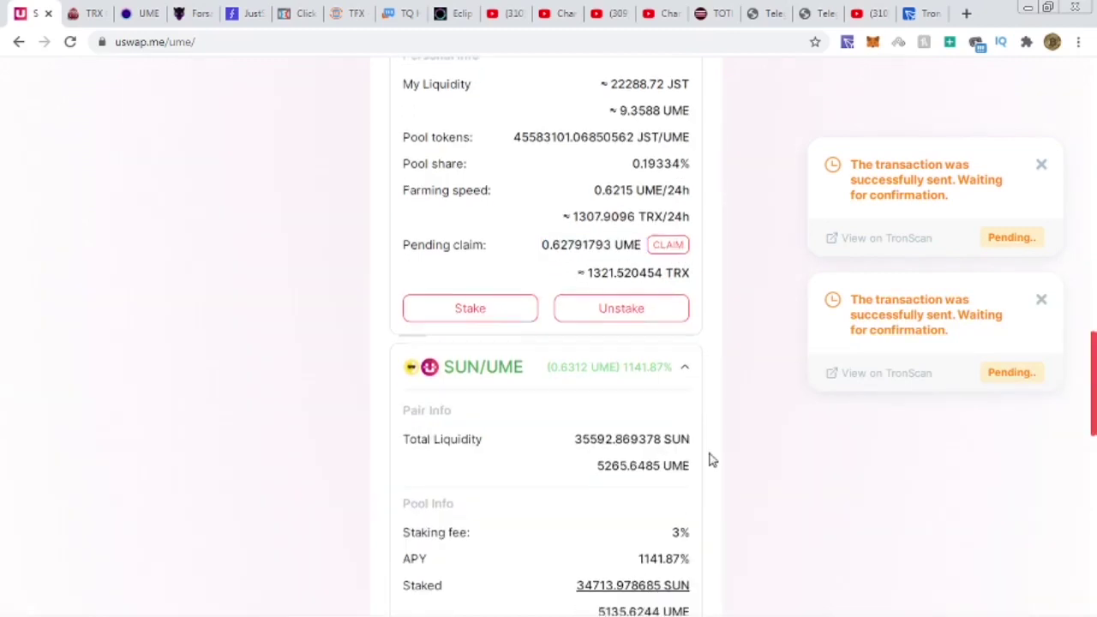
{"action": "scroll", "coordinate": [709, 461], "scroll_direction": "down", "scroll_amount": 5}
{"action": "scroll", "coordinate": [711, 458], "scroll_direction": "down", "scroll_amount": 1}
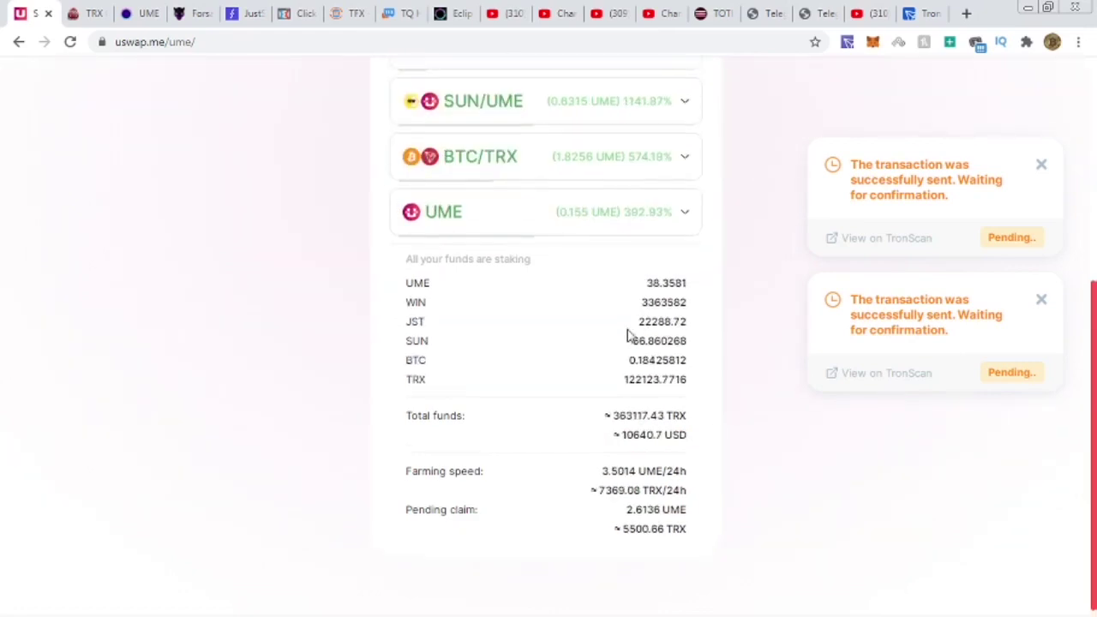
{"action": "scroll", "coordinate": [629, 337], "scroll_direction": "up", "scroll_amount": 3}
{"action": "left_click", "coordinate": [647, 344]}
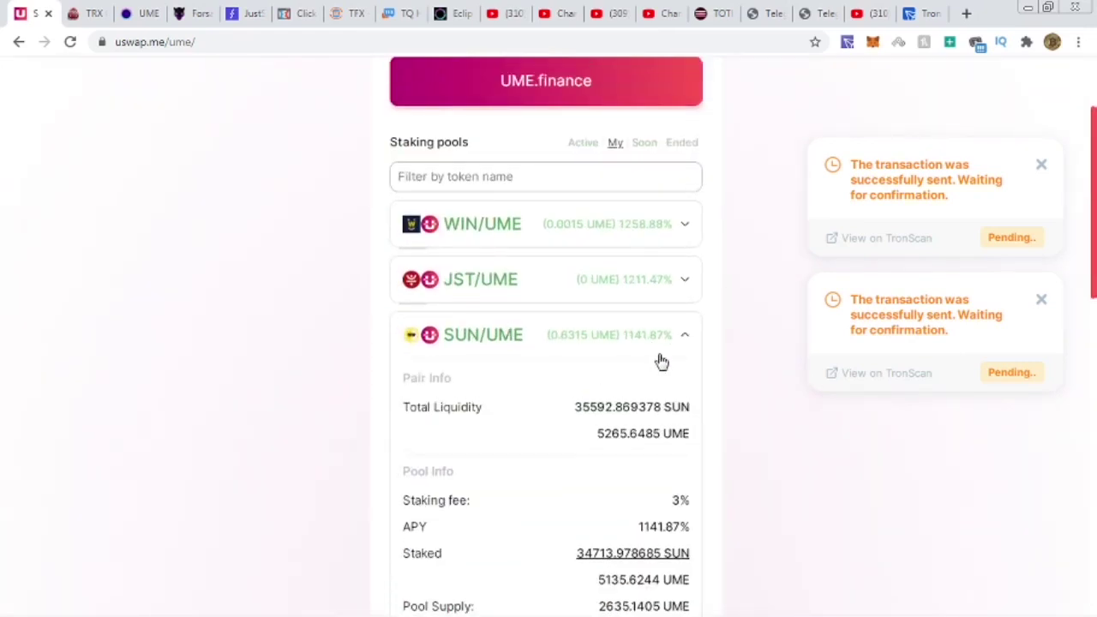
Step: Claim the 0.63146743 UME pending reward from the SUN/UME pool's Personal info
{"action": "scroll", "coordinate": [712, 492], "scroll_direction": "down", "scroll_amount": 8}
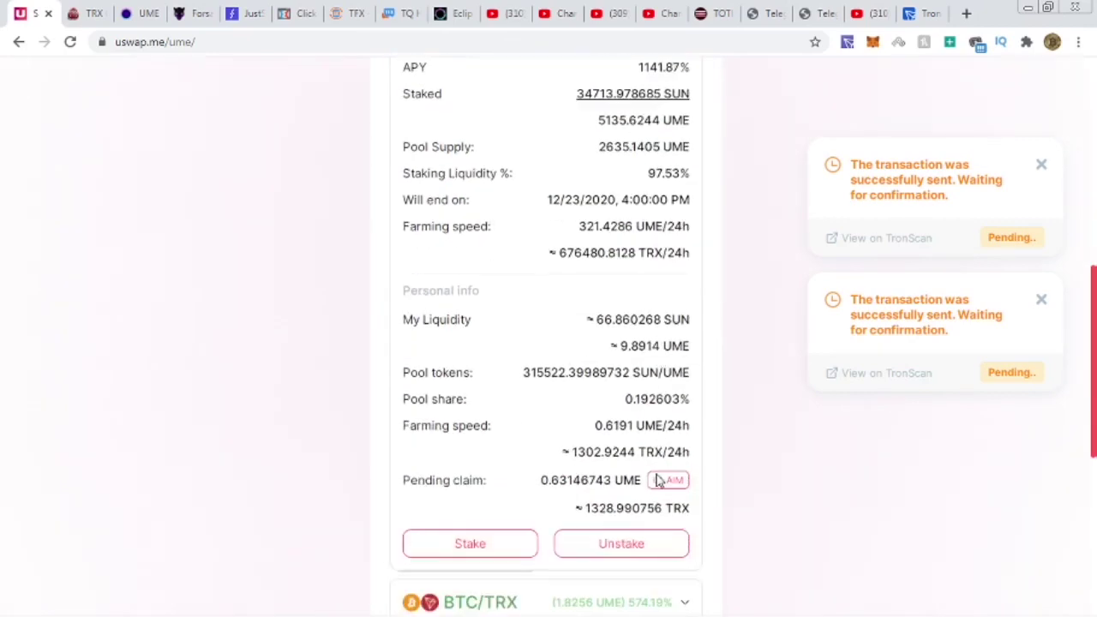
{"action": "scroll", "coordinate": [672, 463], "scroll_direction": "up", "scroll_amount": 1}
{"action": "scroll", "coordinate": [677, 454], "scroll_direction": "up", "scroll_amount": 1}
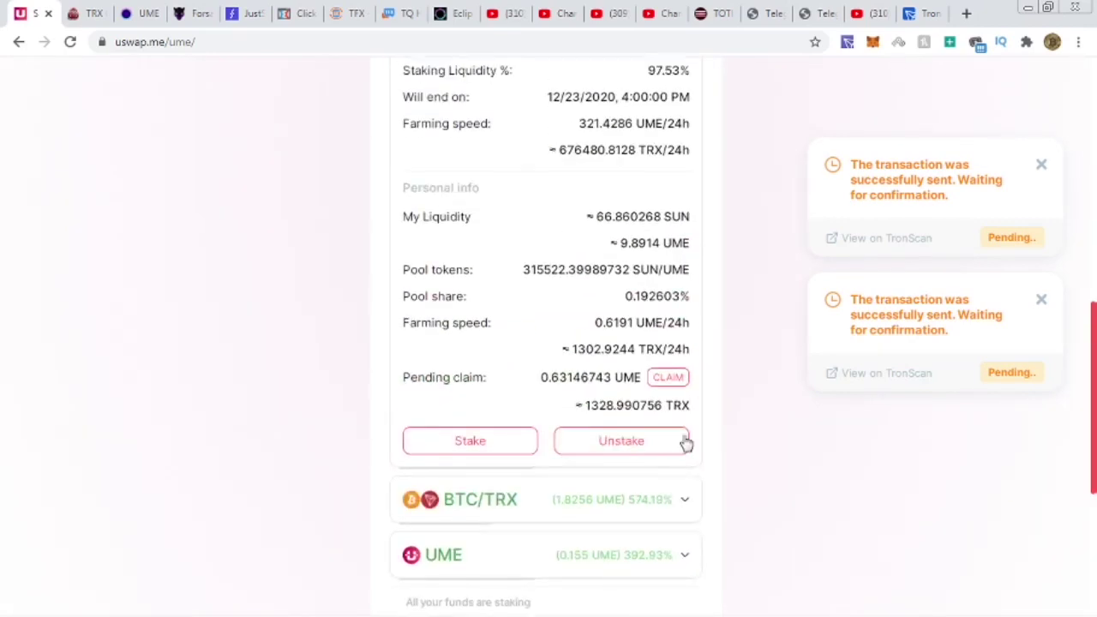
{"action": "left_click", "coordinate": [666, 384]}
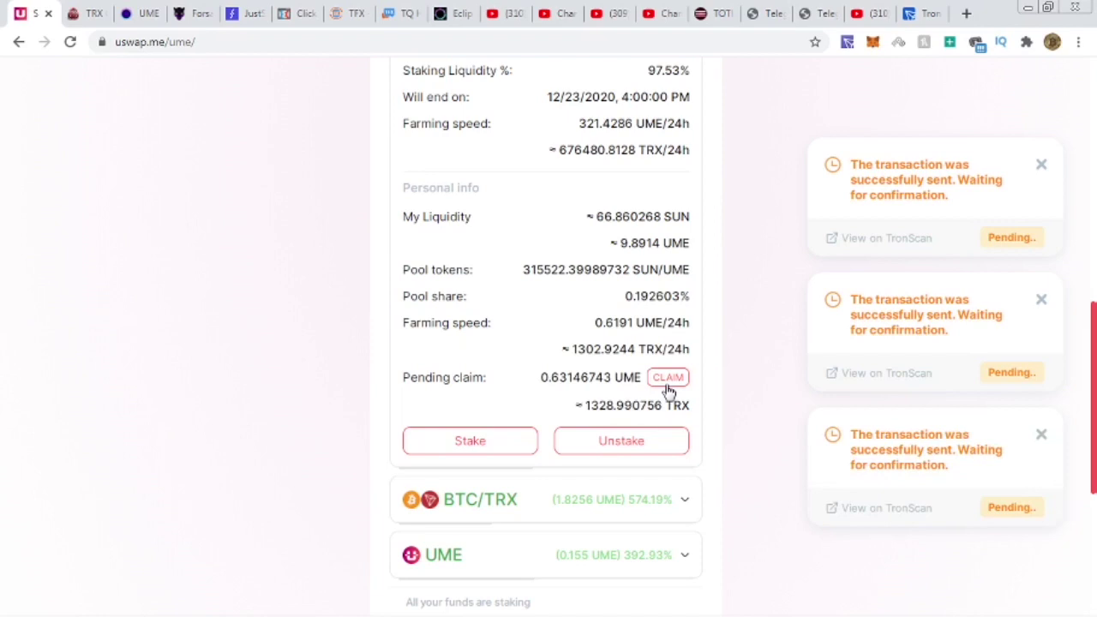
{"action": "scroll", "coordinate": [724, 401], "scroll_direction": "up", "scroll_amount": 10}
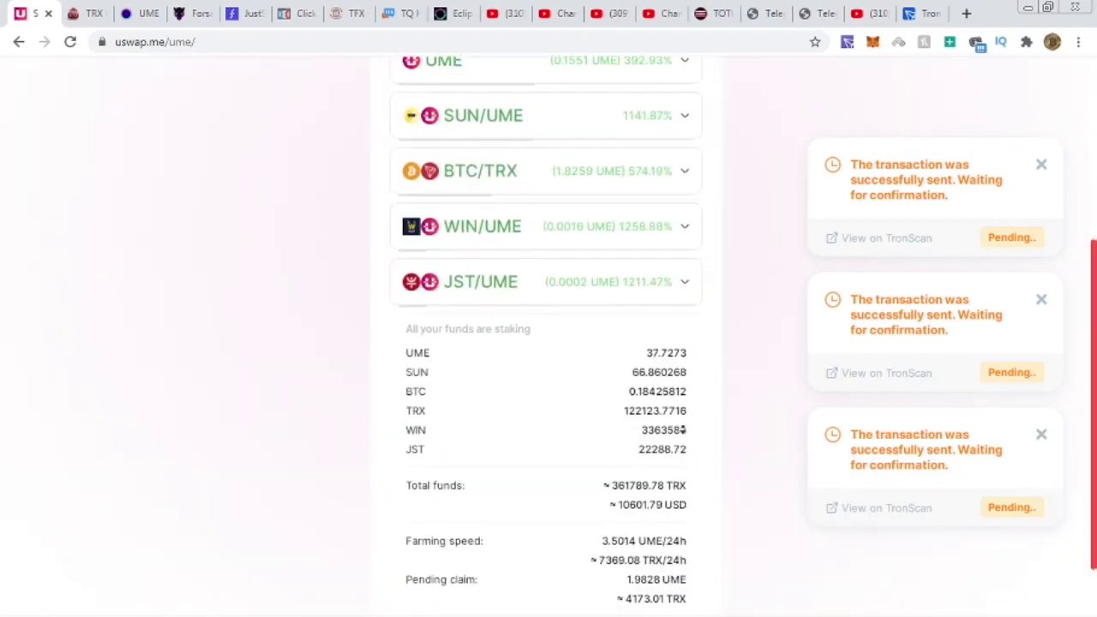
{"action": "scroll", "coordinate": [595, 223], "scroll_direction": "up", "scroll_amount": 4}
{"action": "scroll", "coordinate": [582, 468], "scroll_direction": "down", "scroll_amount": 4}
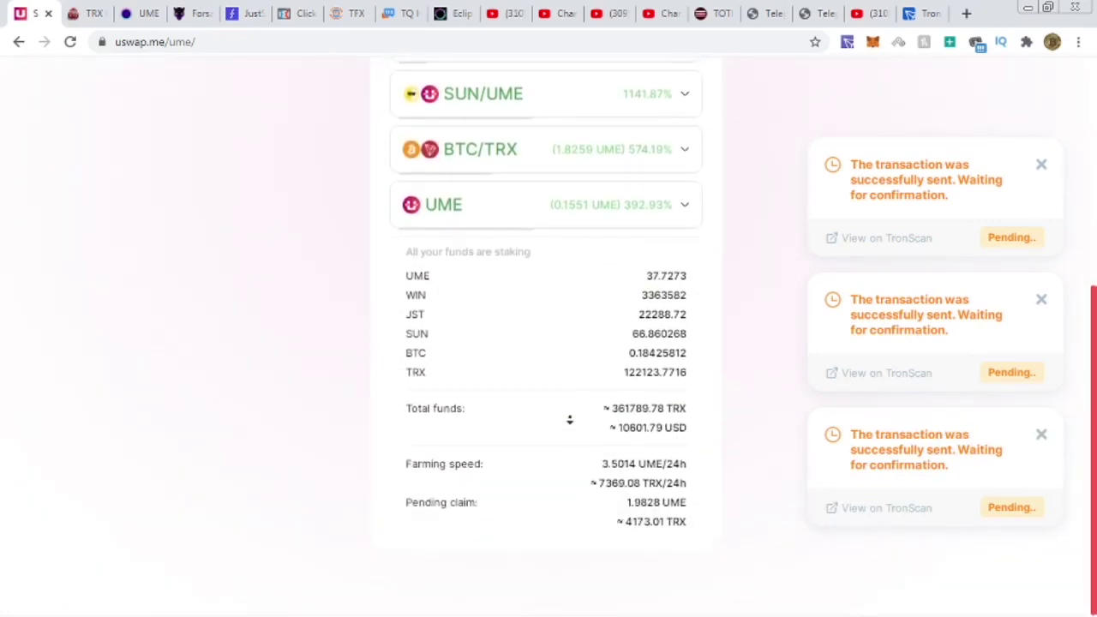
{"action": "scroll", "coordinate": [569, 419], "scroll_direction": "up", "scroll_amount": 5}
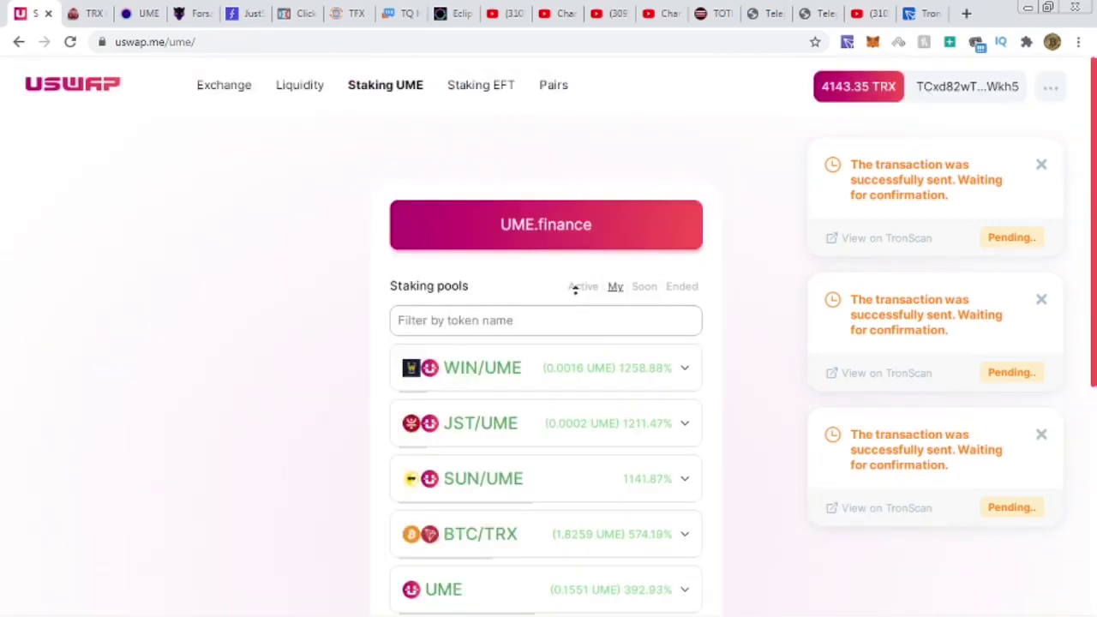
Step: Claim the 0.15508999 UME pending pool reward, then expand the UME pool to view Pool Info
{"action": "left_click", "coordinate": [558, 535]}
{"action": "scroll", "coordinate": [641, 501], "scroll_direction": "down", "scroll_amount": 4}
{"action": "scroll", "coordinate": [638, 463], "scroll_direction": "down", "scroll_amount": 5}
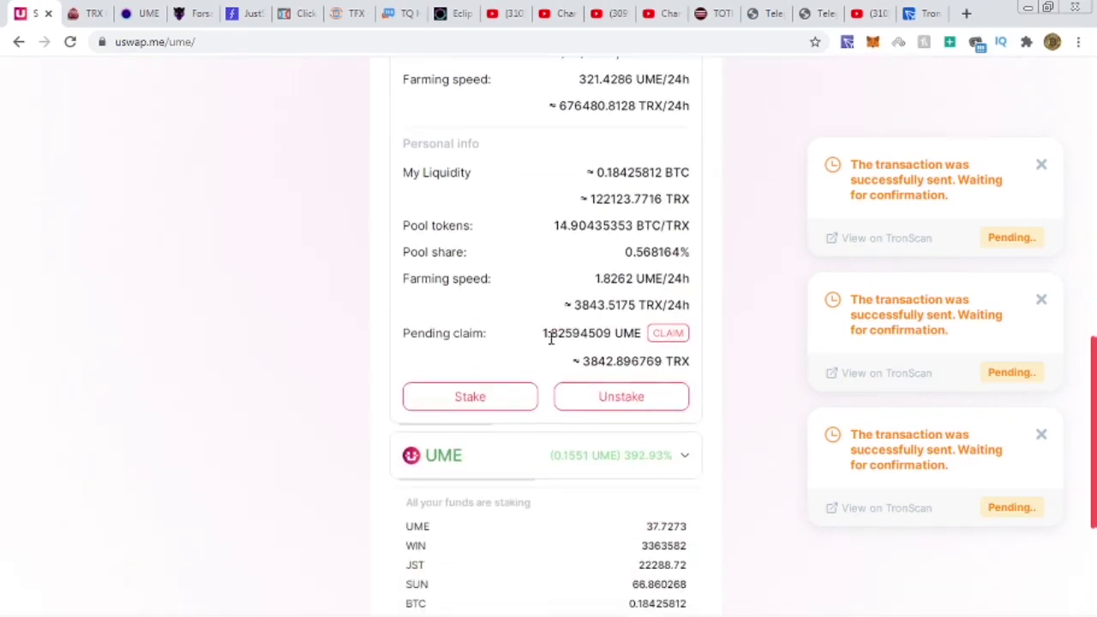
{"action": "left_click", "coordinate": [668, 333]}
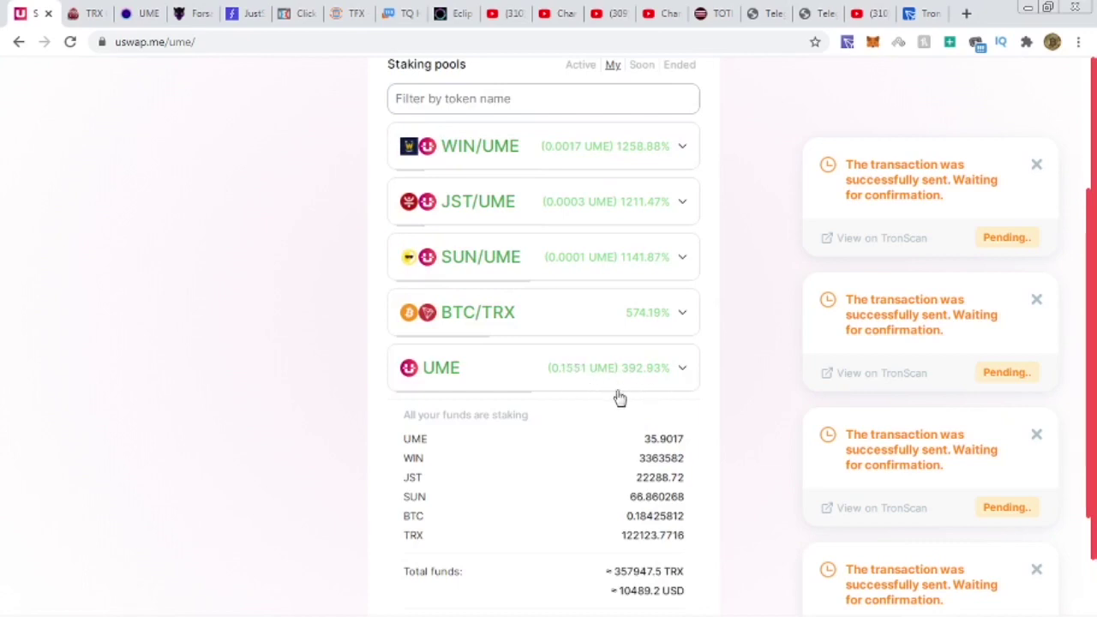
{"action": "left_click", "coordinate": [596, 377]}
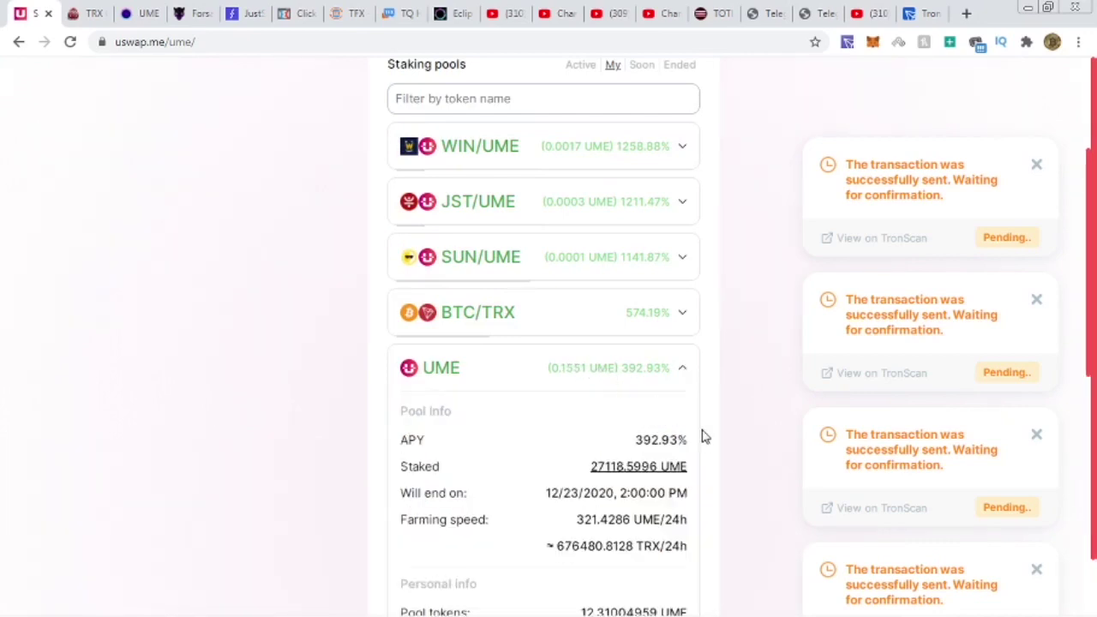
{"action": "scroll", "coordinate": [733, 450], "scroll_direction": "down", "scroll_amount": 6}
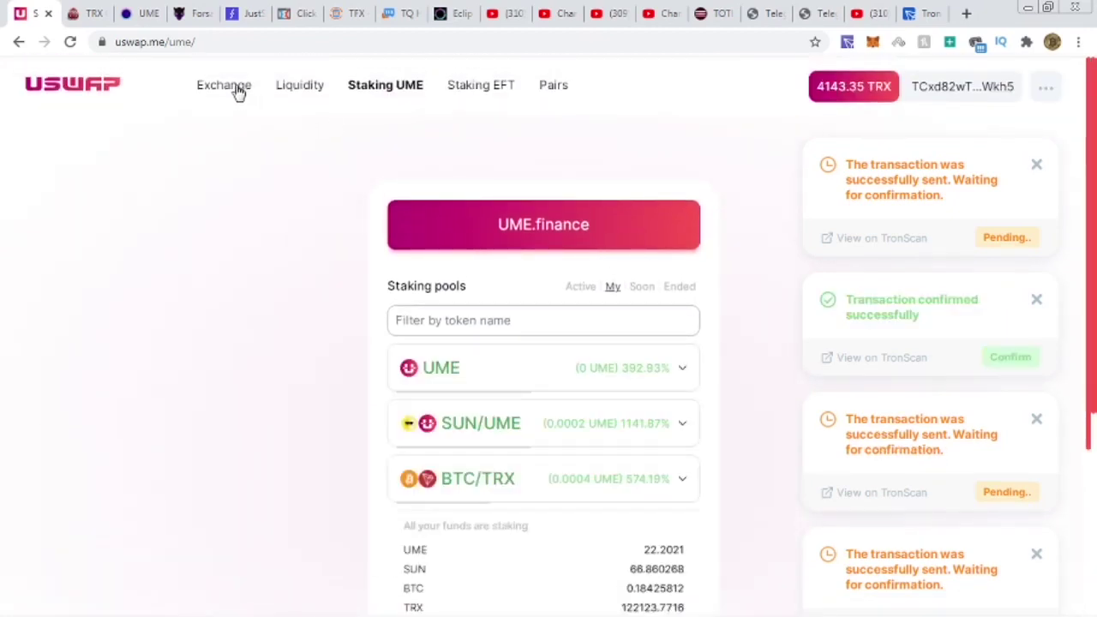
Step: Set up an Exchange swap of the full 3.52389366 UME balance to TRX, quoted at 7398.6074 TRX
{"action": "left_click", "coordinate": [236, 89]}
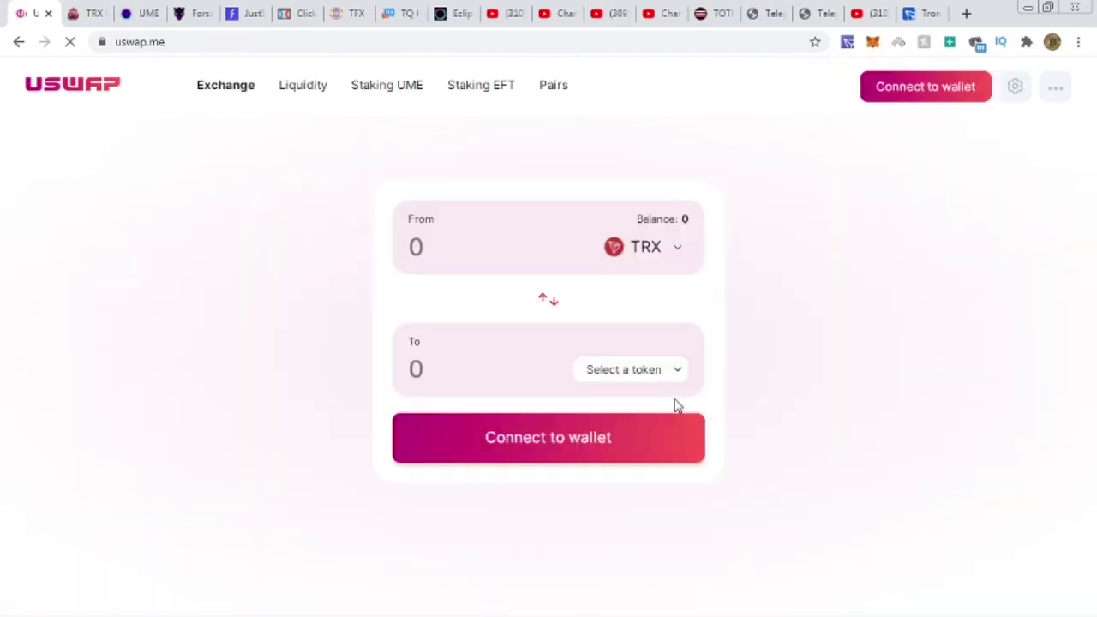
{"action": "left_click", "coordinate": [663, 252]}
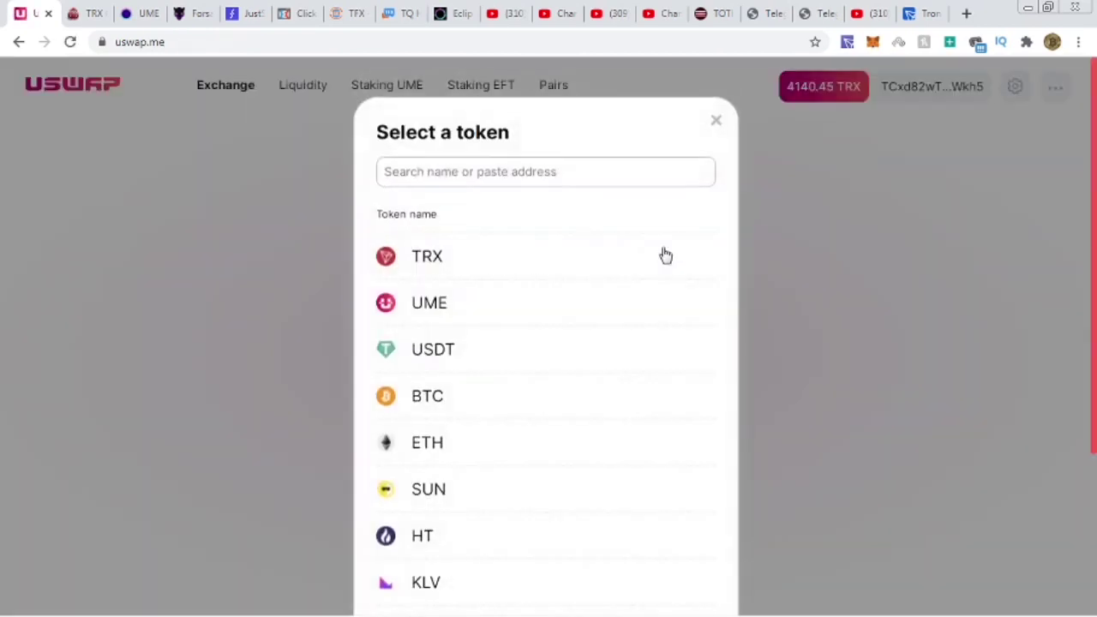
{"action": "left_click", "coordinate": [482, 307]}
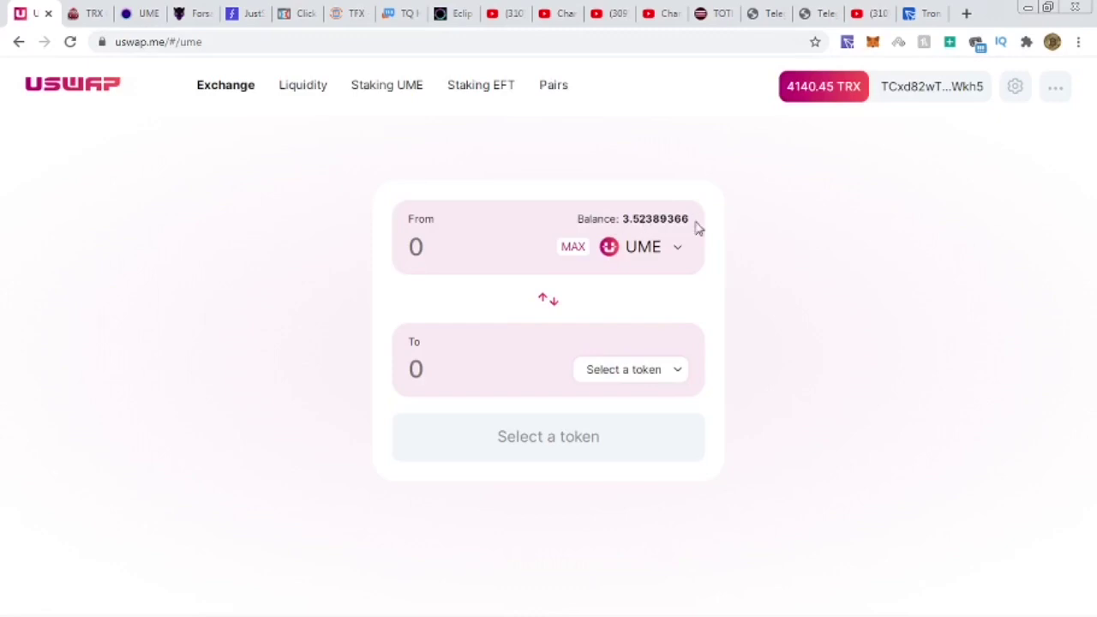
{"action": "left_click", "coordinate": [635, 373]}
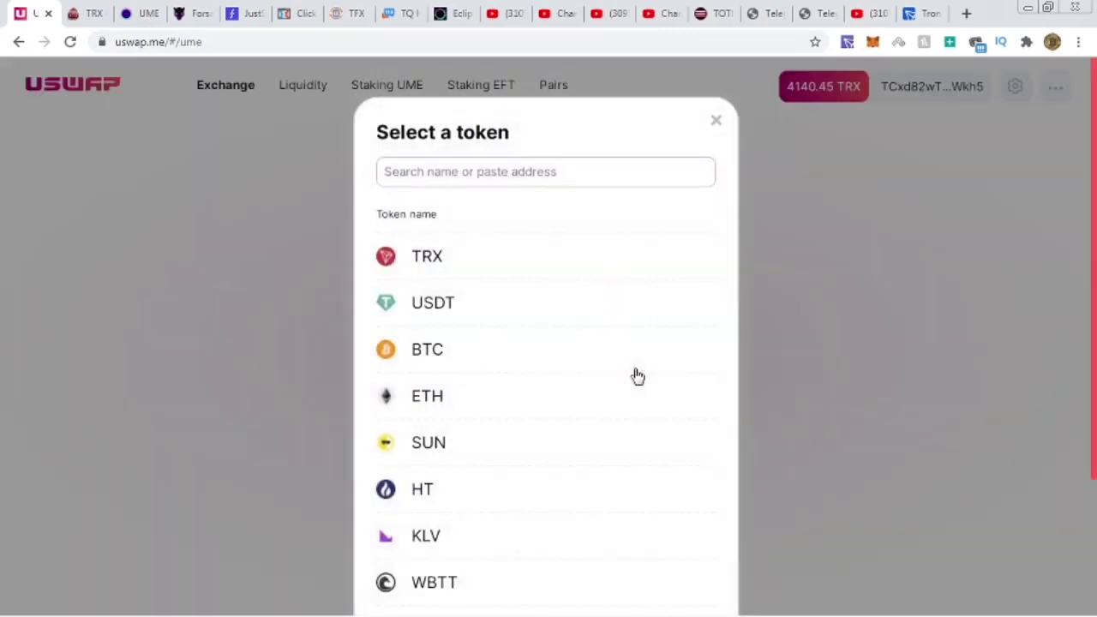
{"action": "left_click", "coordinate": [543, 311]}
{"action": "left_click", "coordinate": [574, 247]}
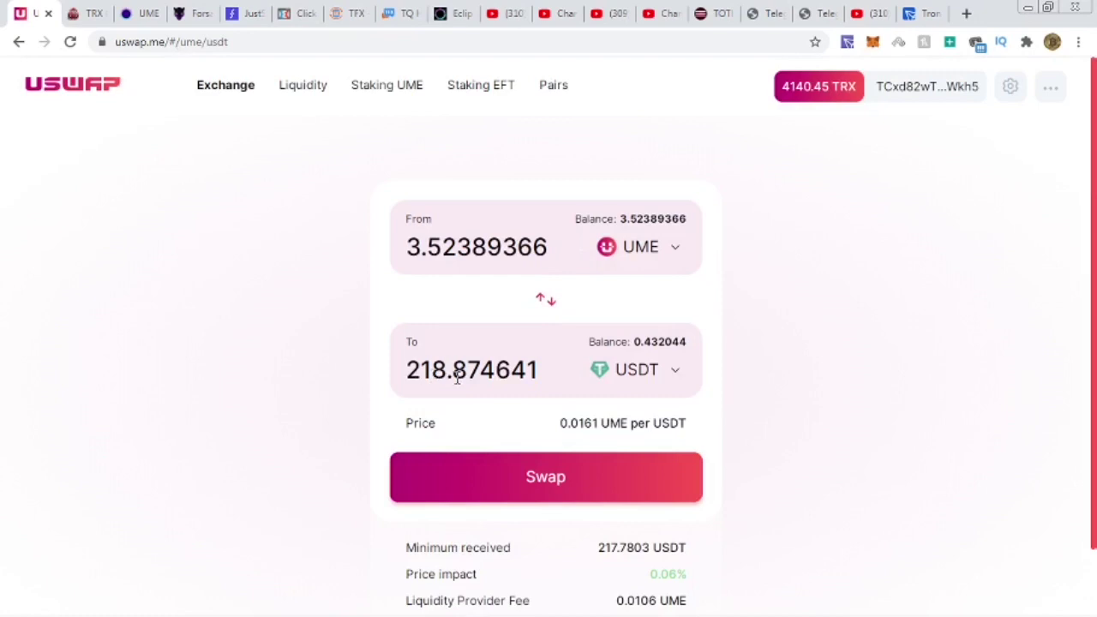
{"action": "left_click", "coordinate": [647, 369]}
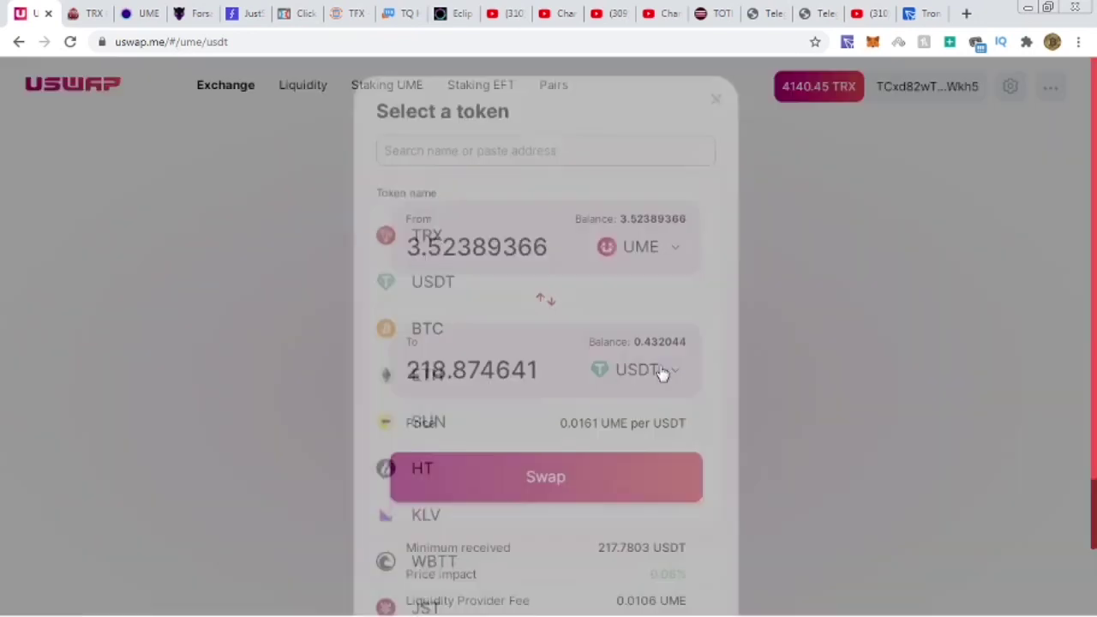
{"action": "left_click", "coordinate": [535, 271]}
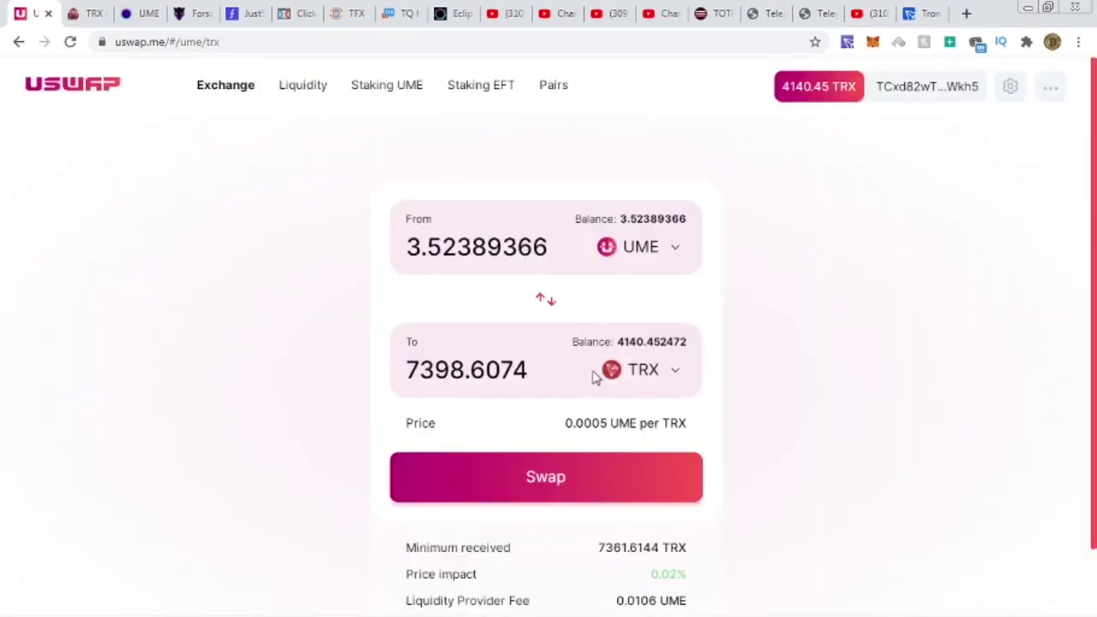
Step: Swap the 3.52389366 UME for TRX and confirm the transaction
{"action": "left_click", "coordinate": [570, 480]}
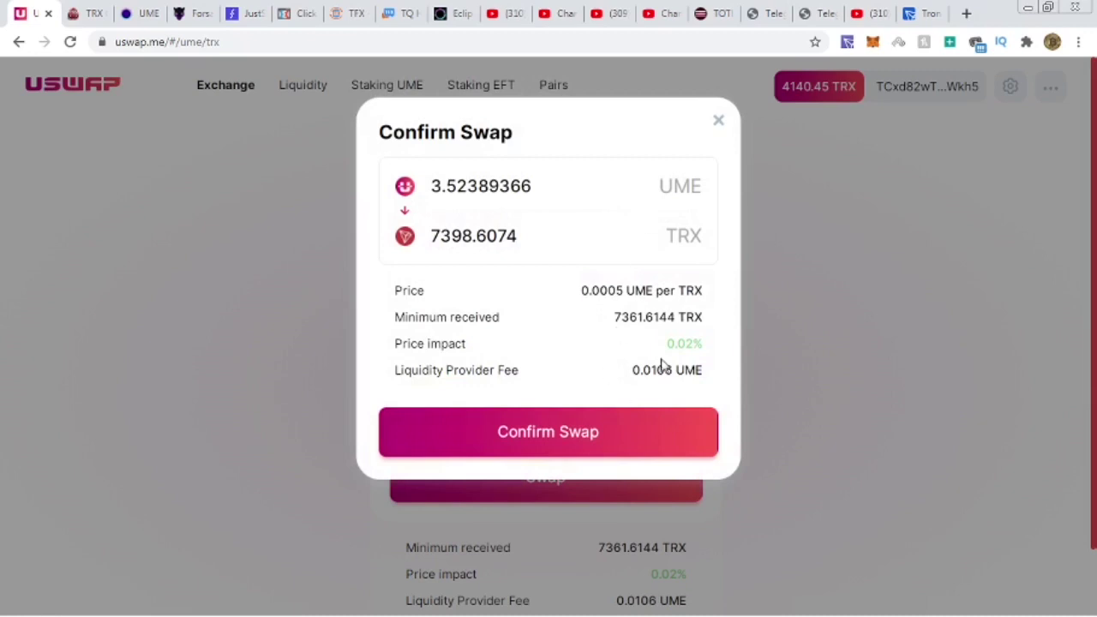
{"action": "left_click", "coordinate": [565, 432]}
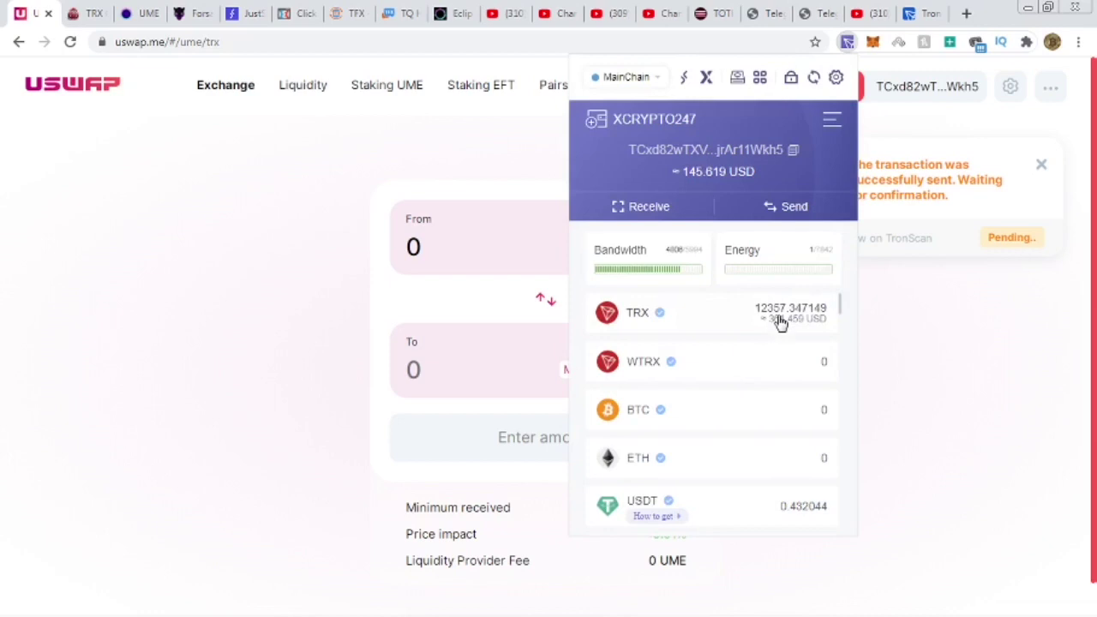
Step: Review the 12357.347149 TRX balance and its incoming transfers, then close TronLink
{"action": "left_click", "coordinate": [768, 322]}
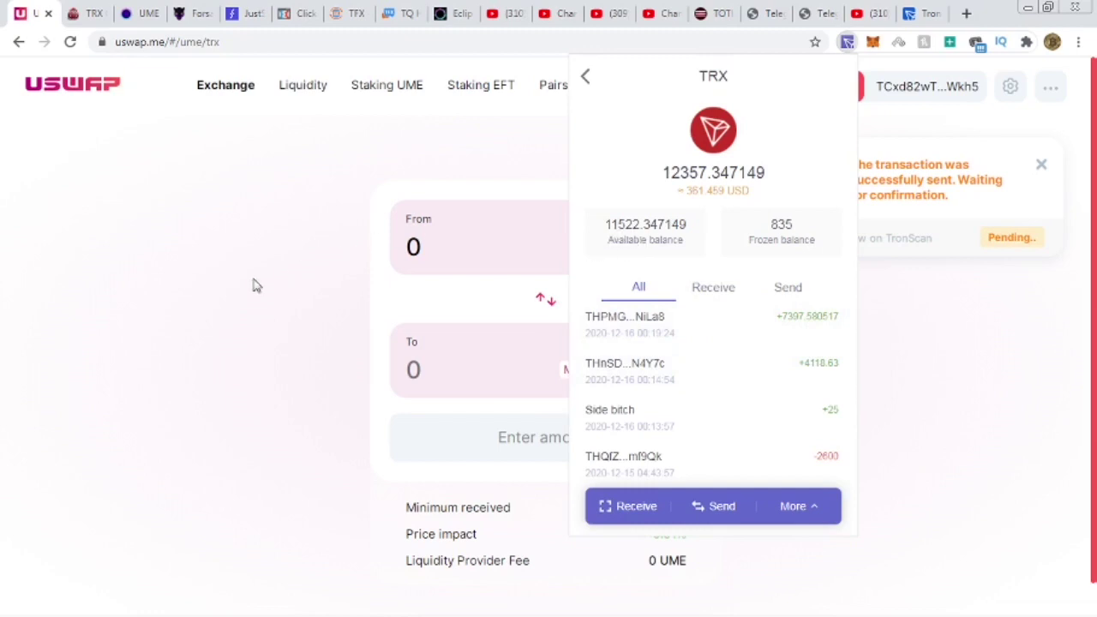
{"action": "left_click", "coordinate": [277, 337]}
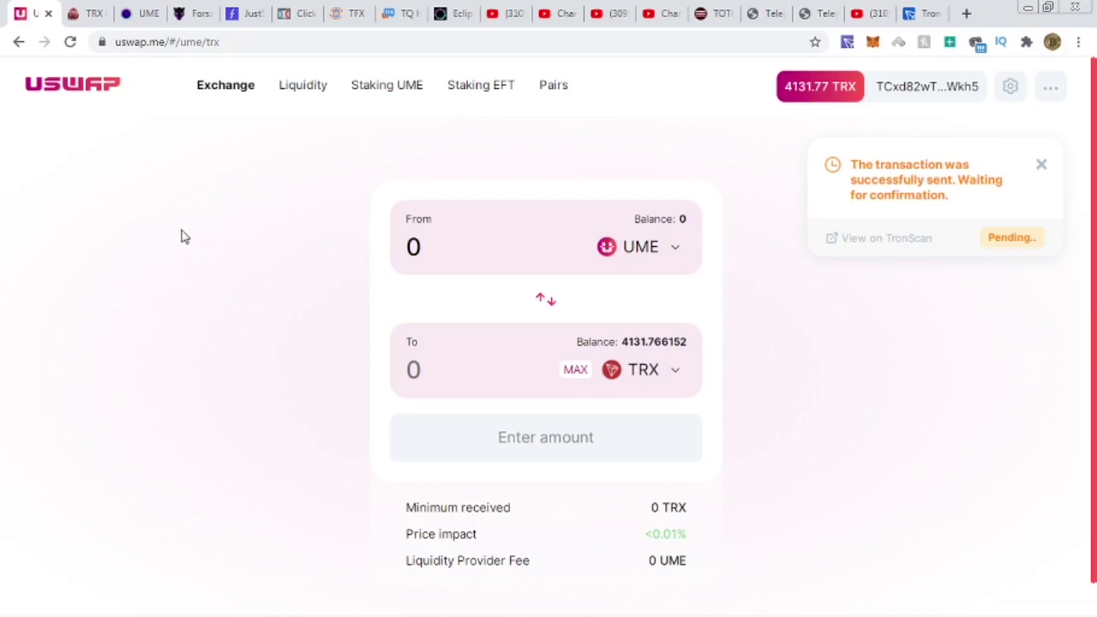
Step: Switch to the E2X browser window and bring up the QubitTech account tab
{"action": "scroll", "coordinate": [248, 360], "scroll_direction": "down", "scroll_amount": 1}
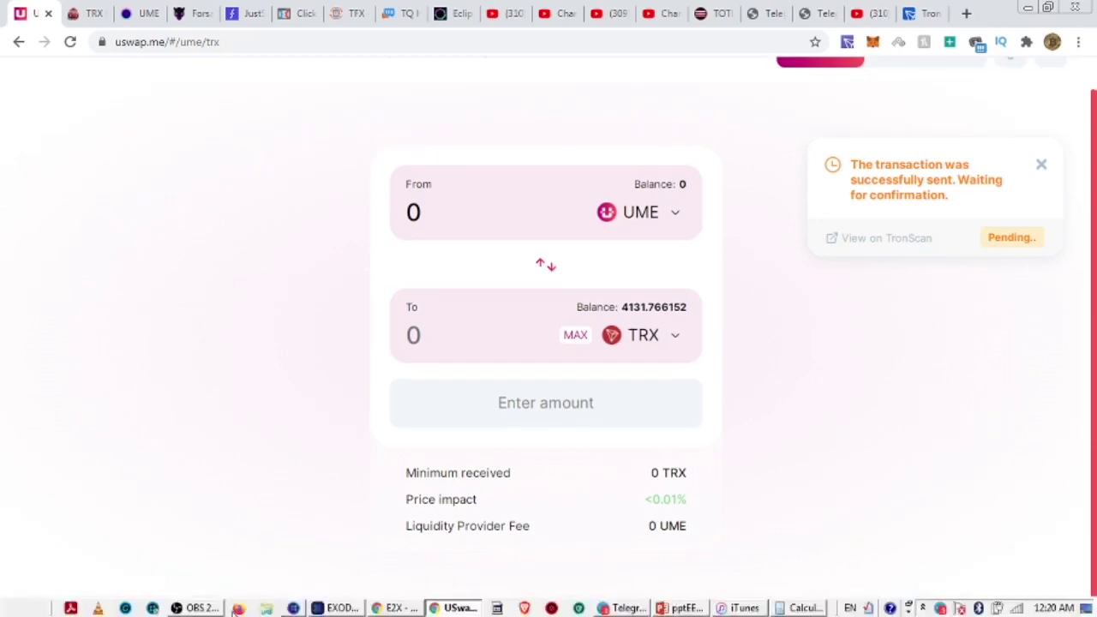
{"action": "left_click", "coordinate": [401, 606]}
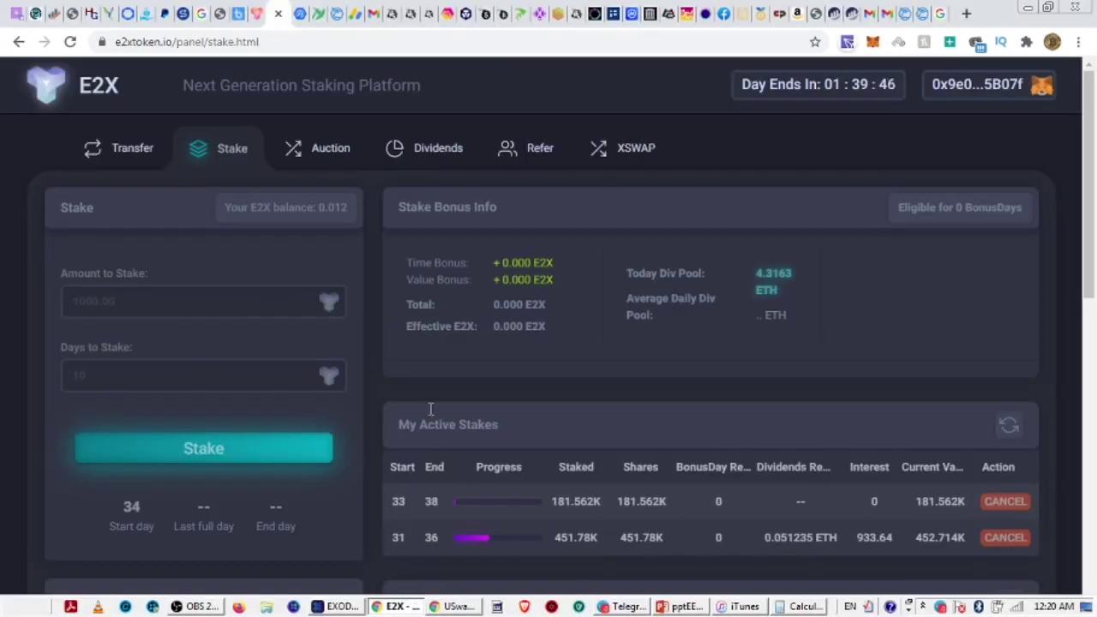
{"action": "left_click", "coordinate": [24, 13]}
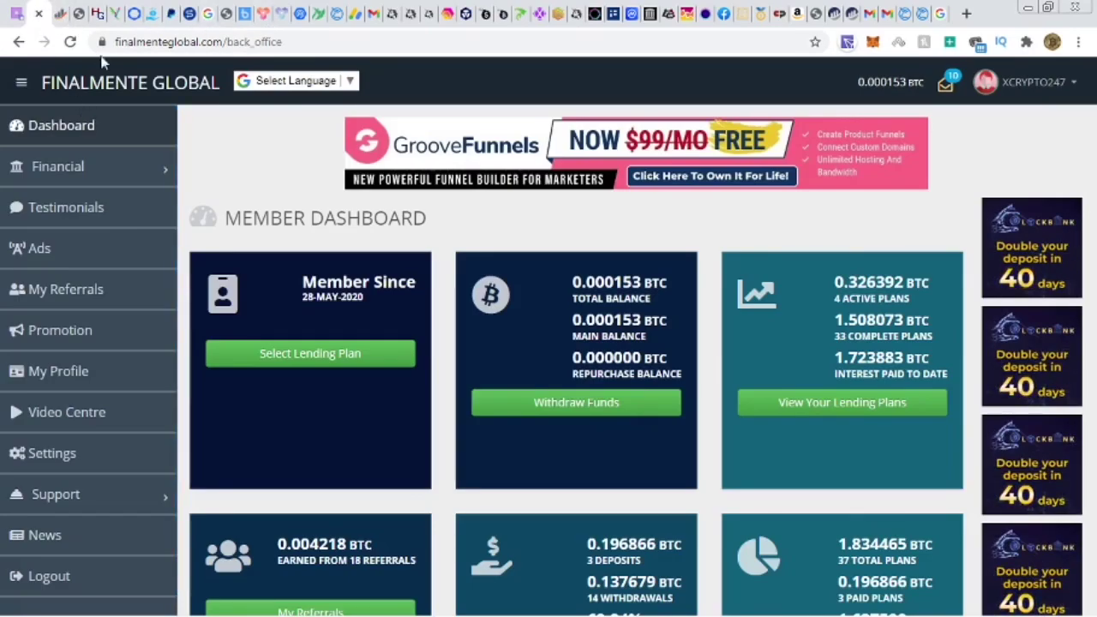
{"action": "left_click", "coordinate": [16, 13]}
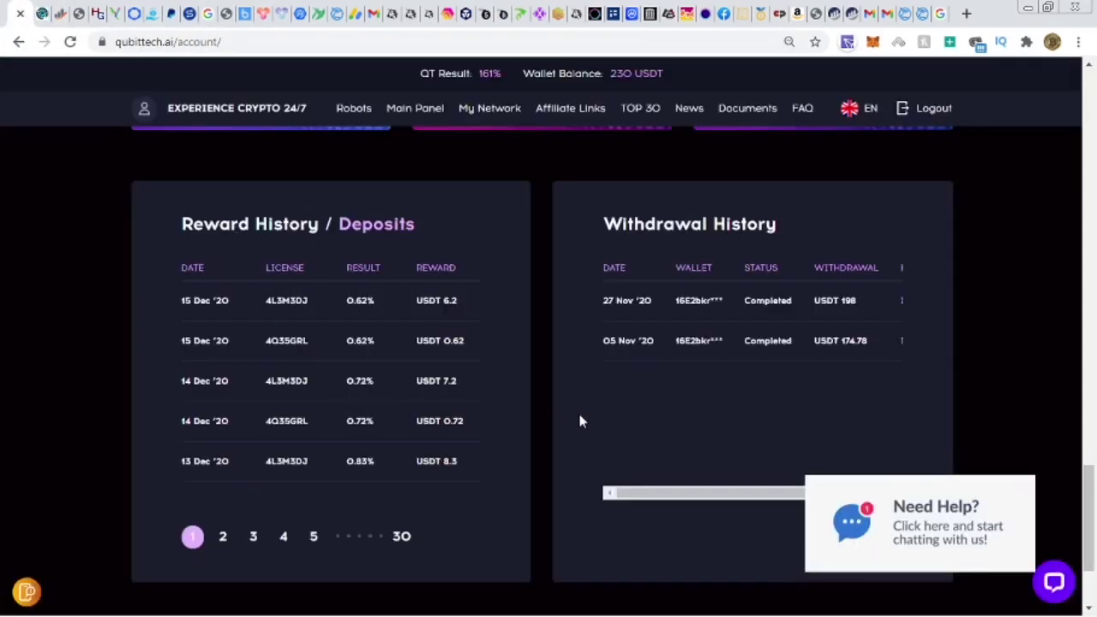
Step: Scroll past the license statistics to the Reward Calculator and 230.32 USDT accessible balance
{"action": "scroll", "coordinate": [574, 420], "scroll_direction": "up", "scroll_amount": 5}
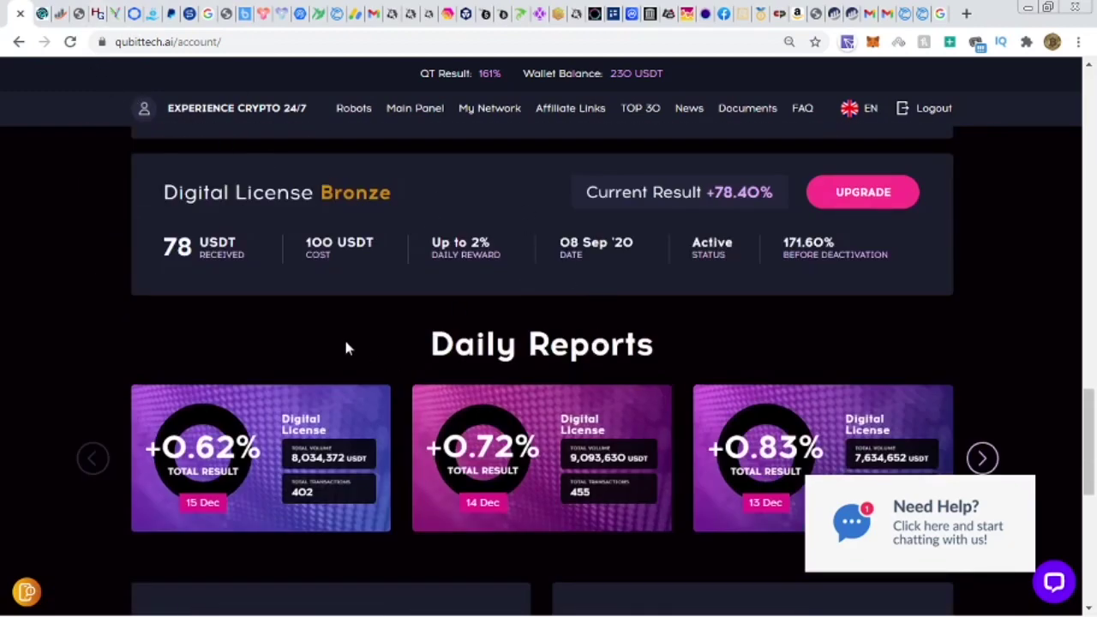
{"action": "scroll", "coordinate": [347, 347], "scroll_direction": "up", "scroll_amount": 6}
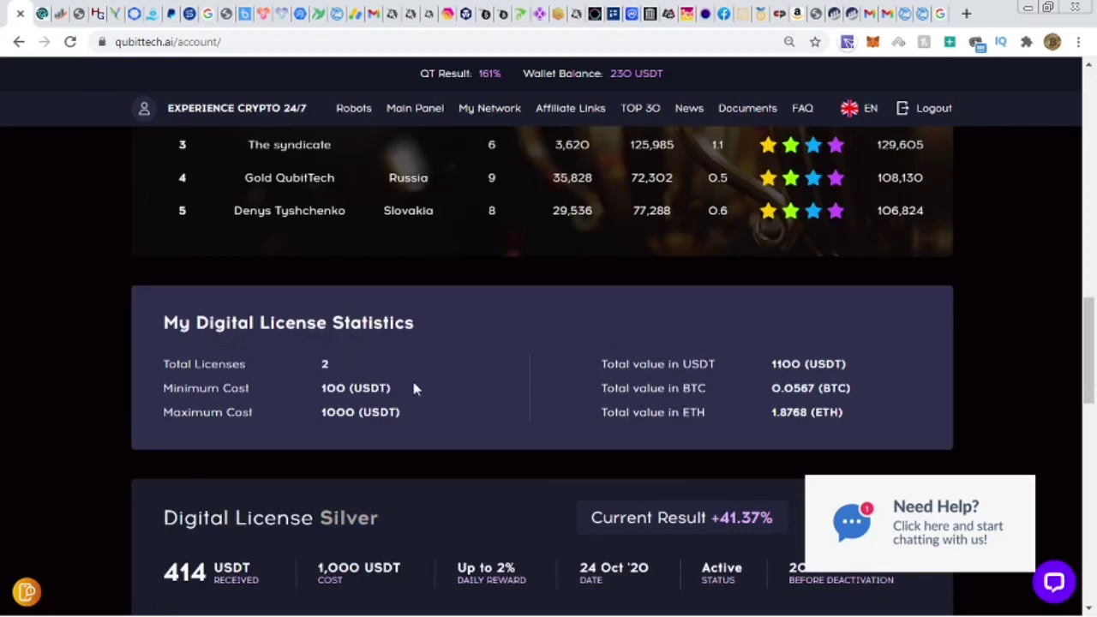
{"action": "scroll", "coordinate": [413, 382], "scroll_direction": "up", "scroll_amount": 10}
{"action": "scroll", "coordinate": [432, 395], "scroll_direction": "up", "scroll_amount": 3}
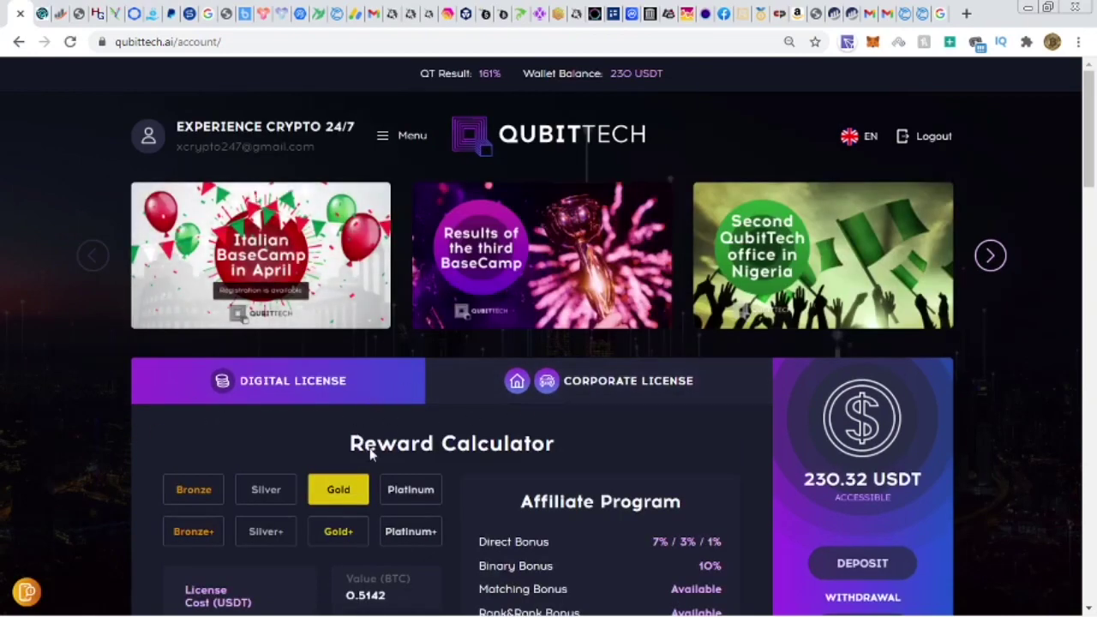
{"action": "scroll", "coordinate": [370, 453], "scroll_direction": "down", "scroll_amount": 1}
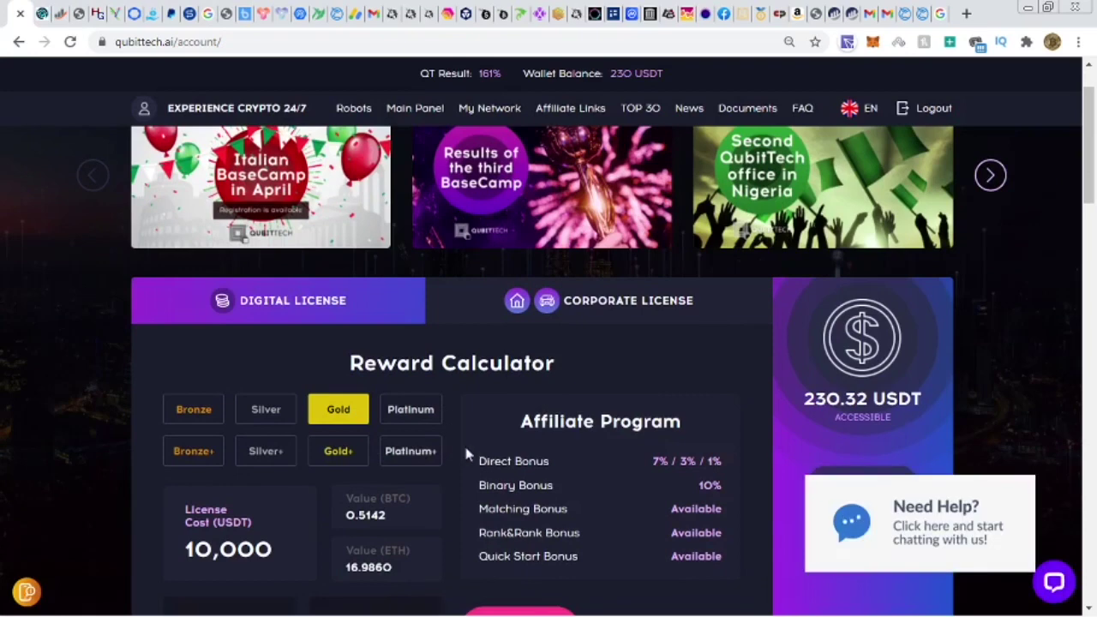
Step: Reload QubitTech, enter the captcha answer and log back into the account
{"action": "scroll", "coordinate": [466, 453], "scroll_direction": "down", "scroll_amount": 1}
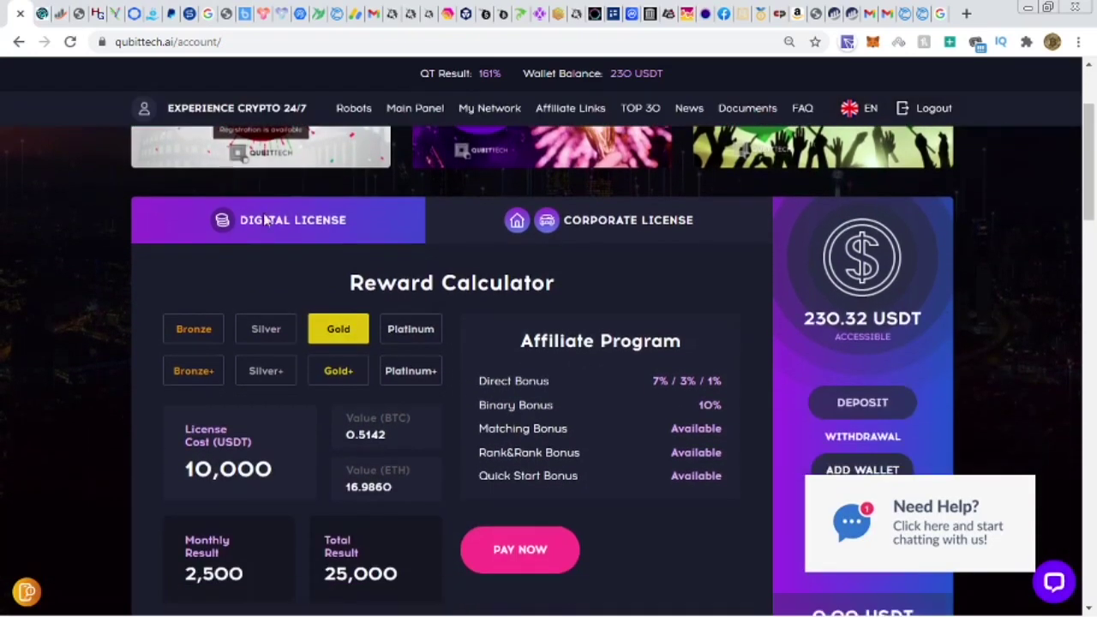
{"action": "left_click", "coordinate": [70, 41]}
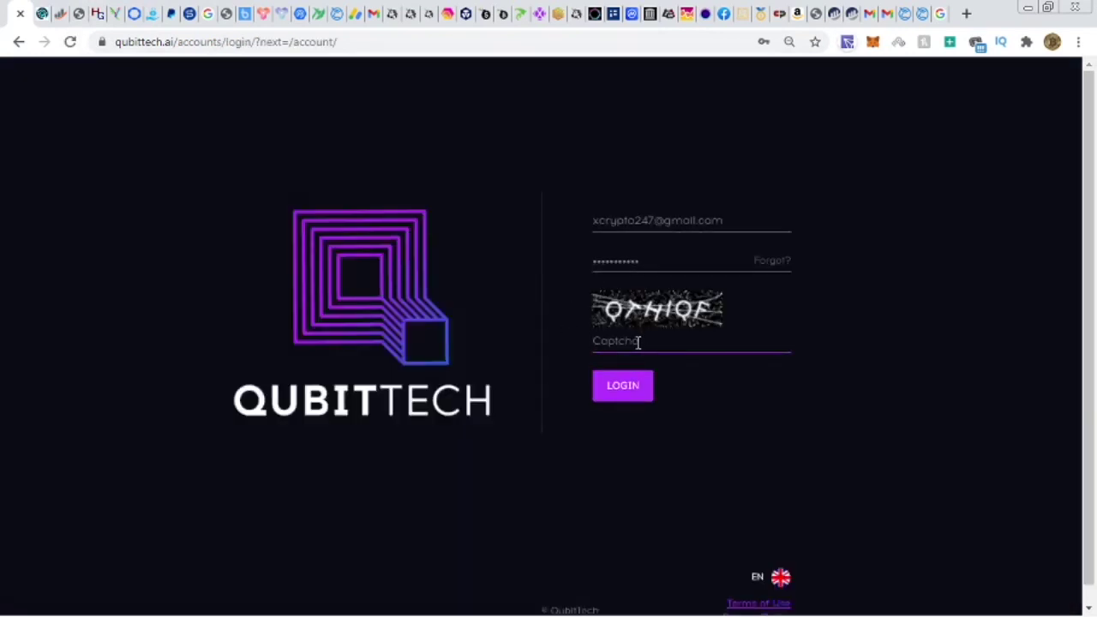
{"action": "left_click", "coordinate": [637, 342]}
{"action": "type", "text": "qthiqf"}
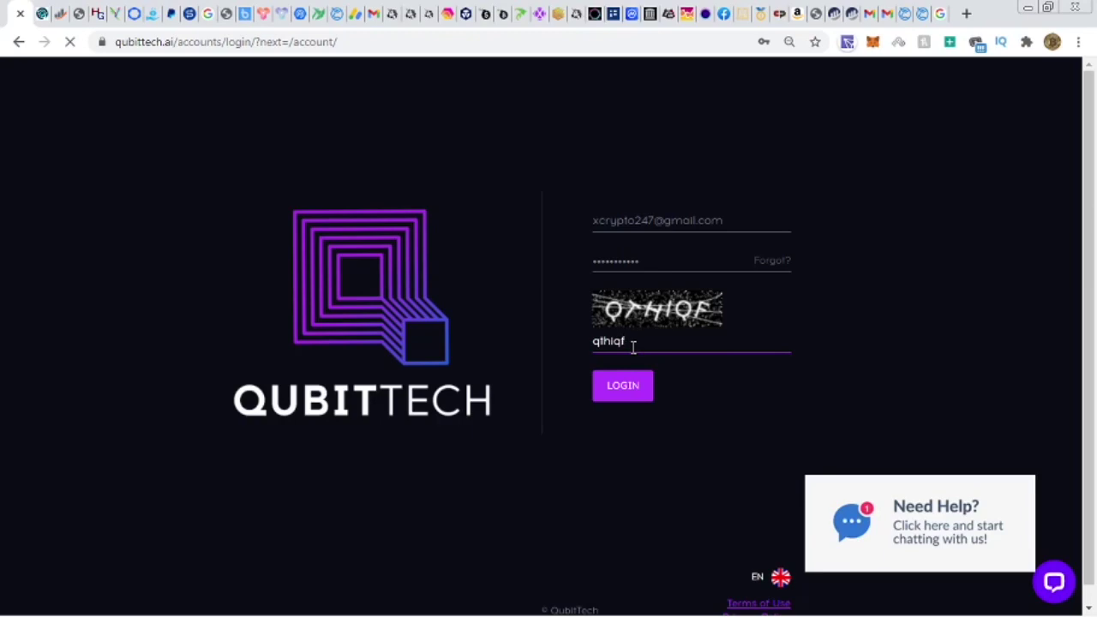
{"action": "left_click", "coordinate": [632, 392]}
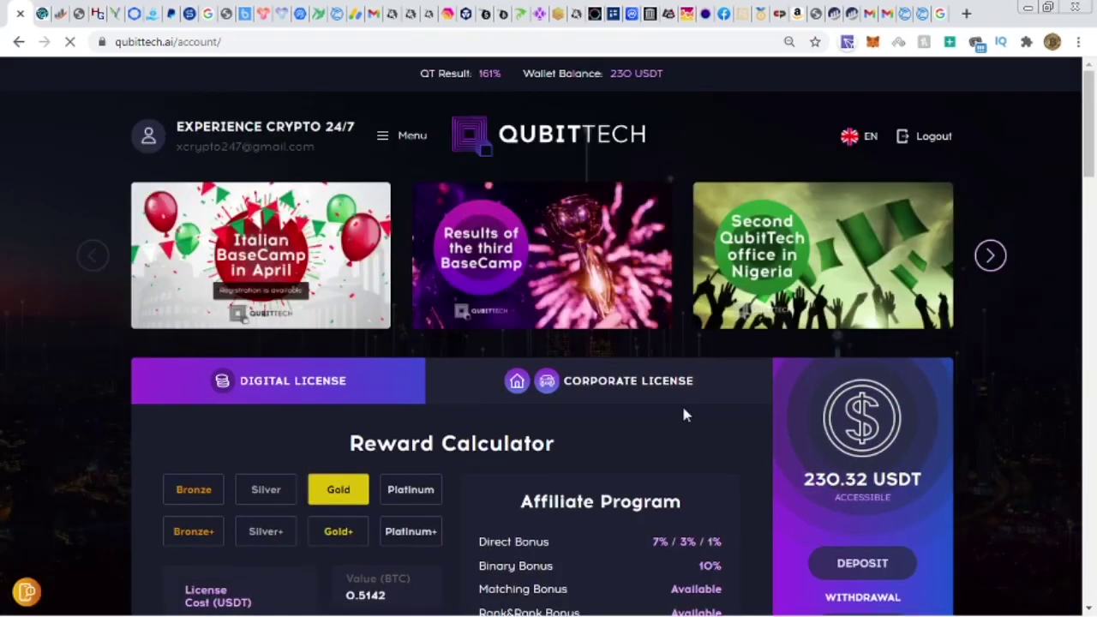
Step: Withdraw 230 USDT from QubitTech to the BTC(EXODUS) payout wallet
{"action": "scroll", "coordinate": [683, 409], "scroll_direction": "down", "scroll_amount": 3}
{"action": "scroll", "coordinate": [683, 414], "scroll_direction": "down", "scroll_amount": 3}
{"action": "scroll", "coordinate": [683, 414], "scroll_direction": "up", "scroll_amount": 3}
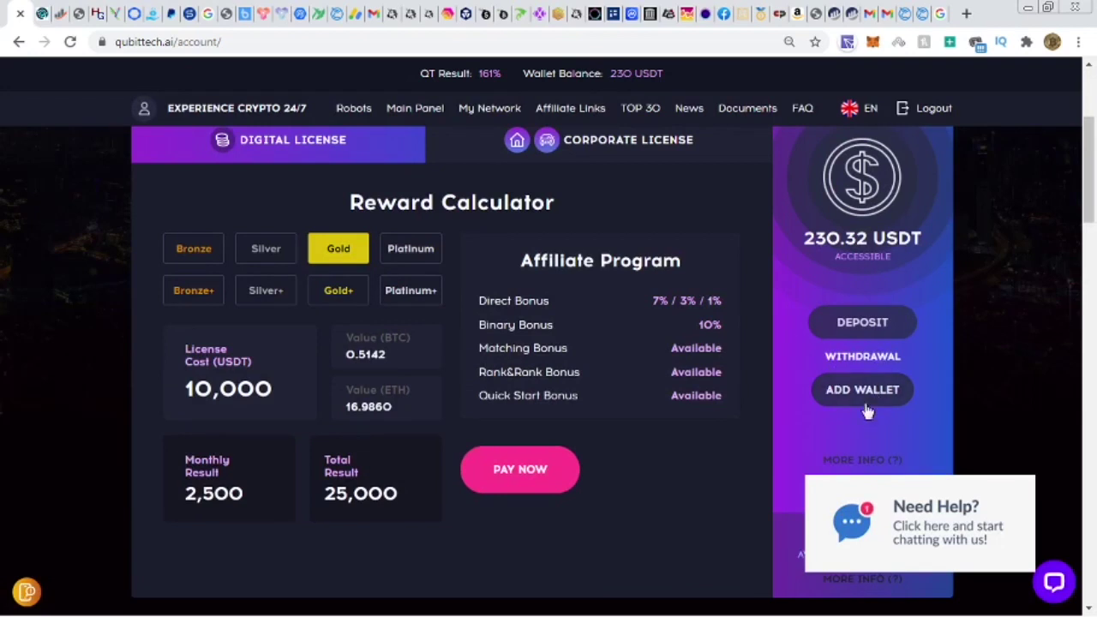
{"action": "scroll", "coordinate": [872, 335], "scroll_direction": "down", "scroll_amount": 2}
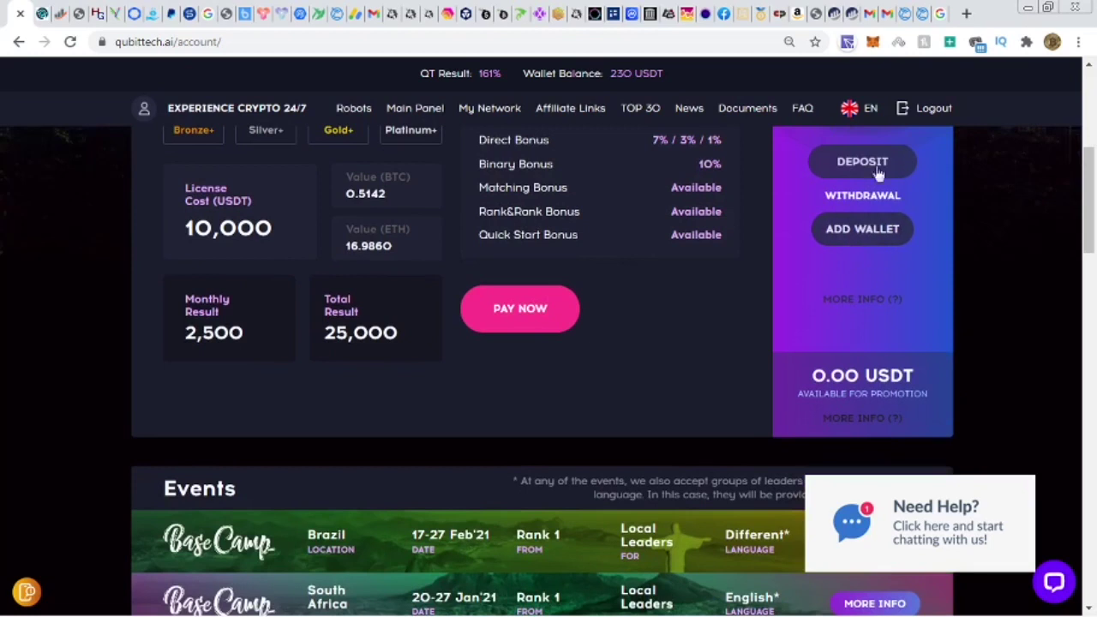
{"action": "left_click", "coordinate": [862, 197]}
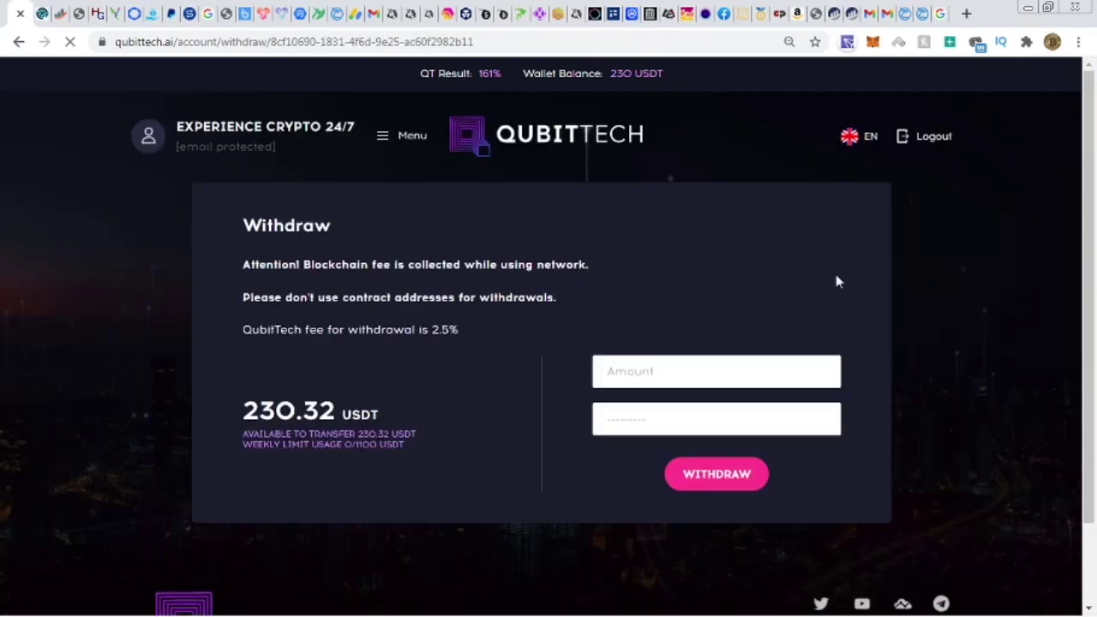
{"action": "left_click", "coordinate": [681, 369]}
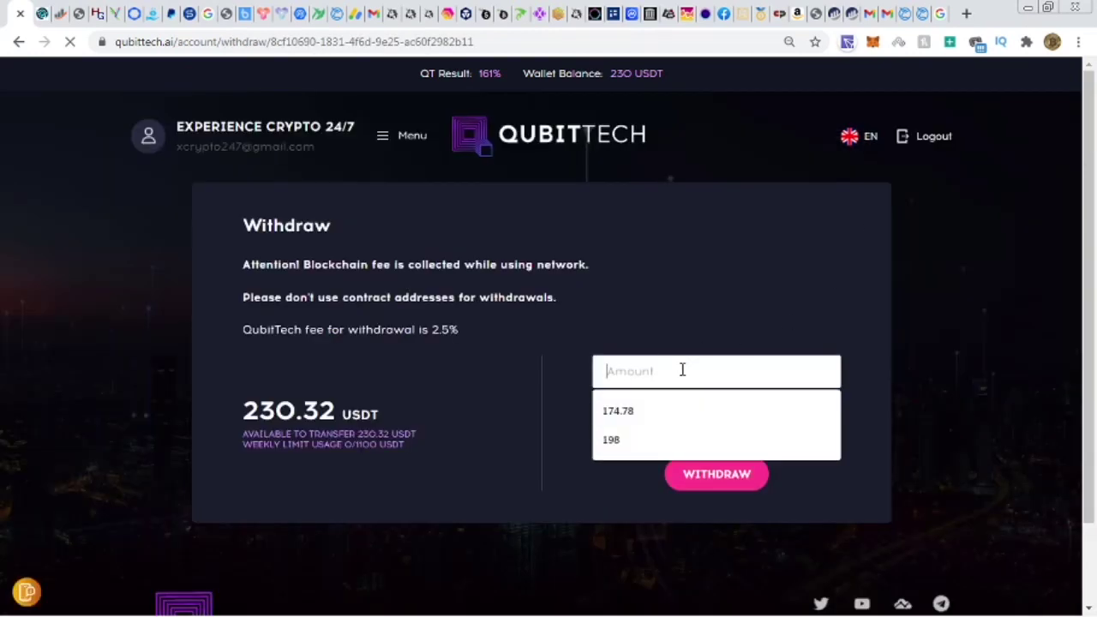
{"action": "type", "text": "230"}
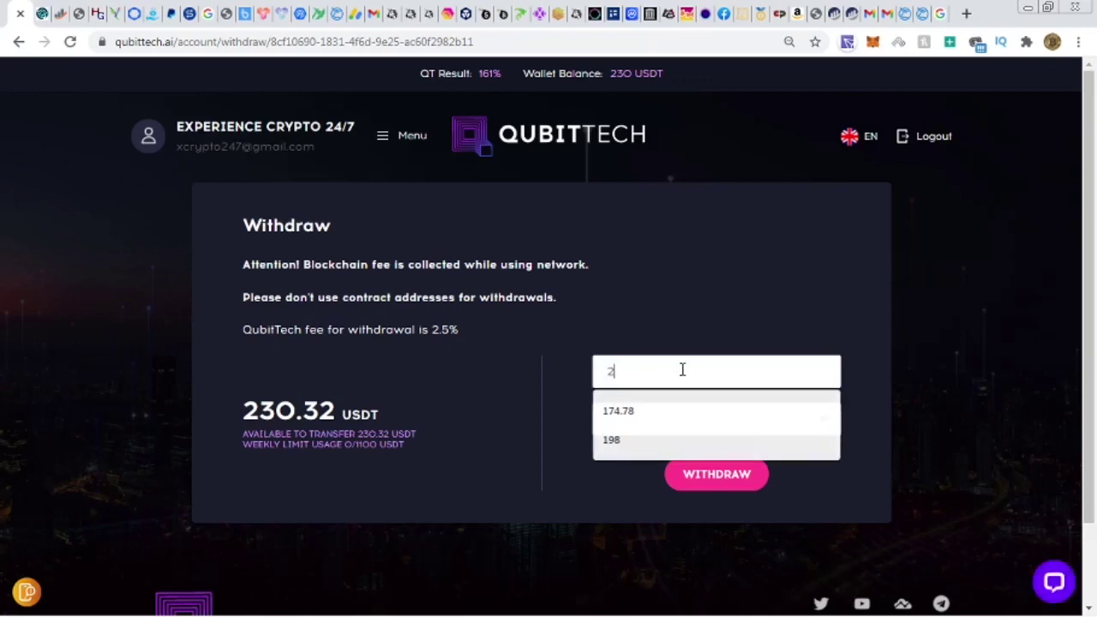
{"action": "left_click", "coordinate": [691, 419]}
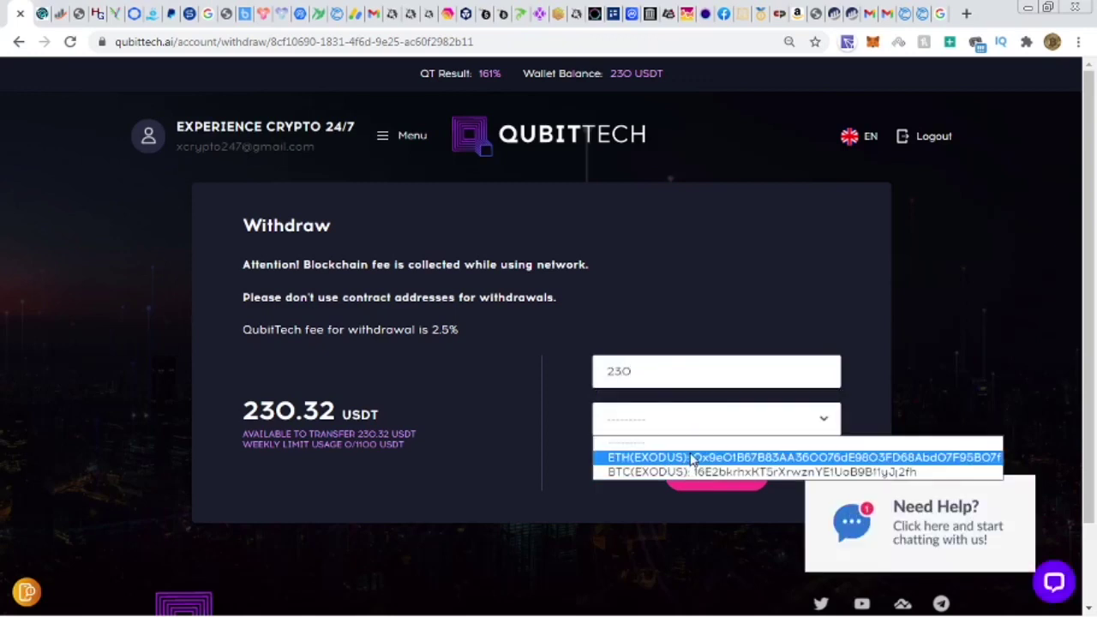
{"action": "left_click", "coordinate": [691, 472]}
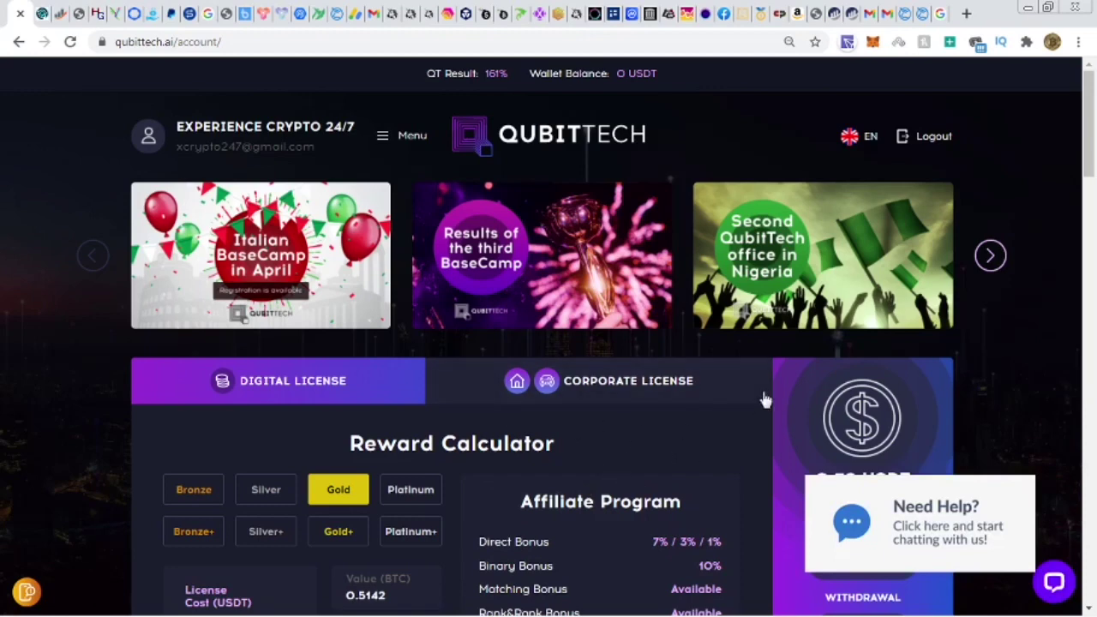
Step: View the Reward Calculator figures for the Bronze, Silver, Gold and Platinum tiers
{"action": "scroll", "coordinate": [968, 390], "scroll_direction": "down", "scroll_amount": 3}
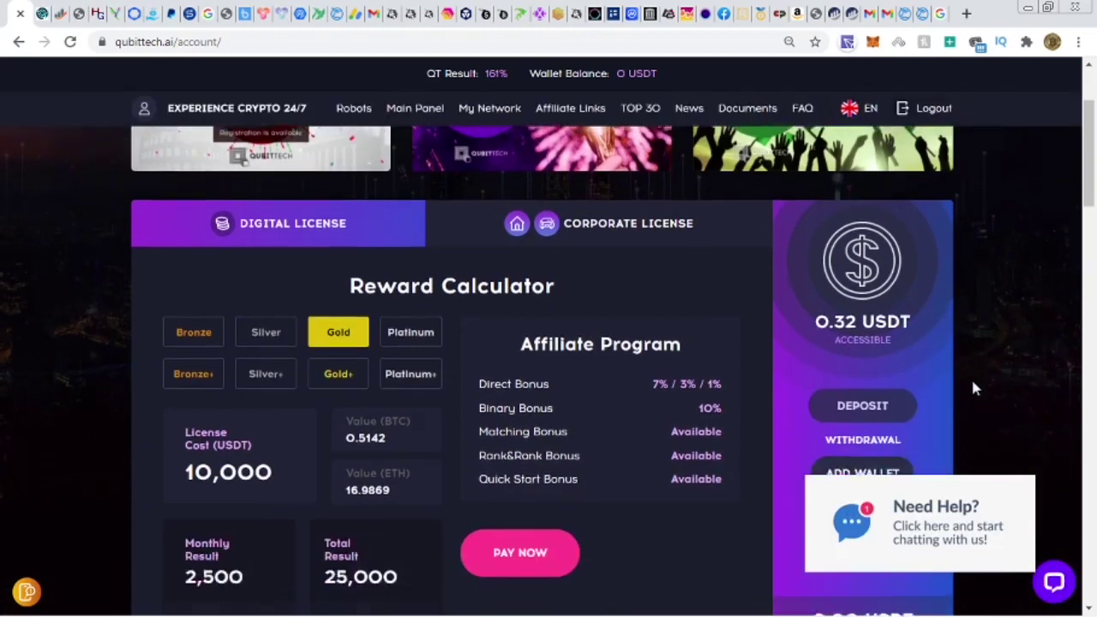
{"action": "scroll", "coordinate": [1002, 414], "scroll_direction": "down", "scroll_amount": 1}
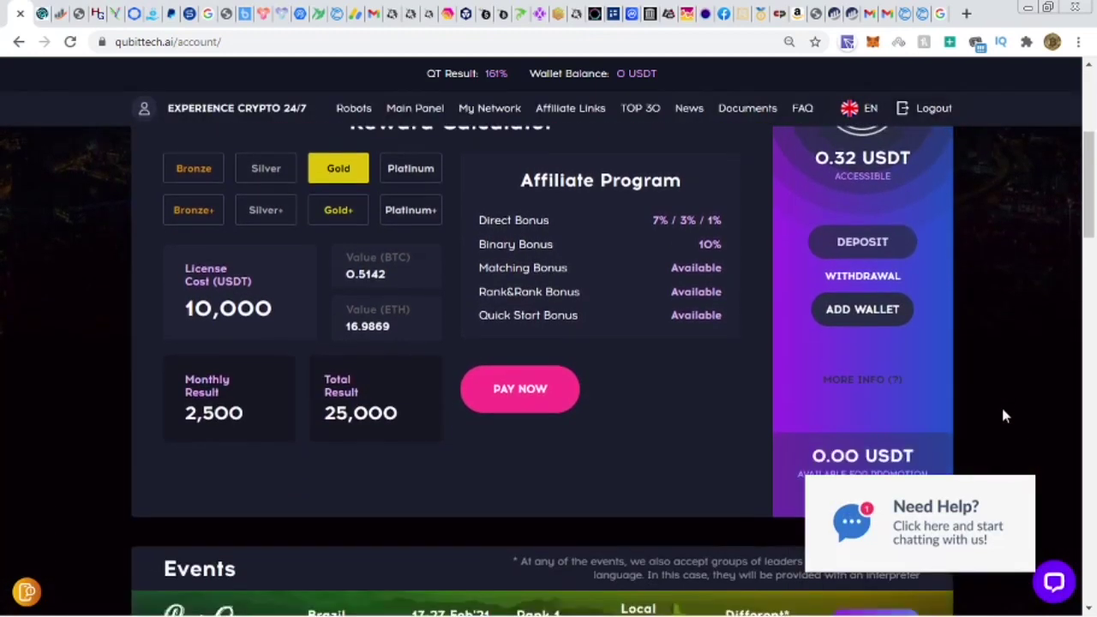
{"action": "scroll", "coordinate": [993, 411], "scroll_direction": "down", "scroll_amount": 3}
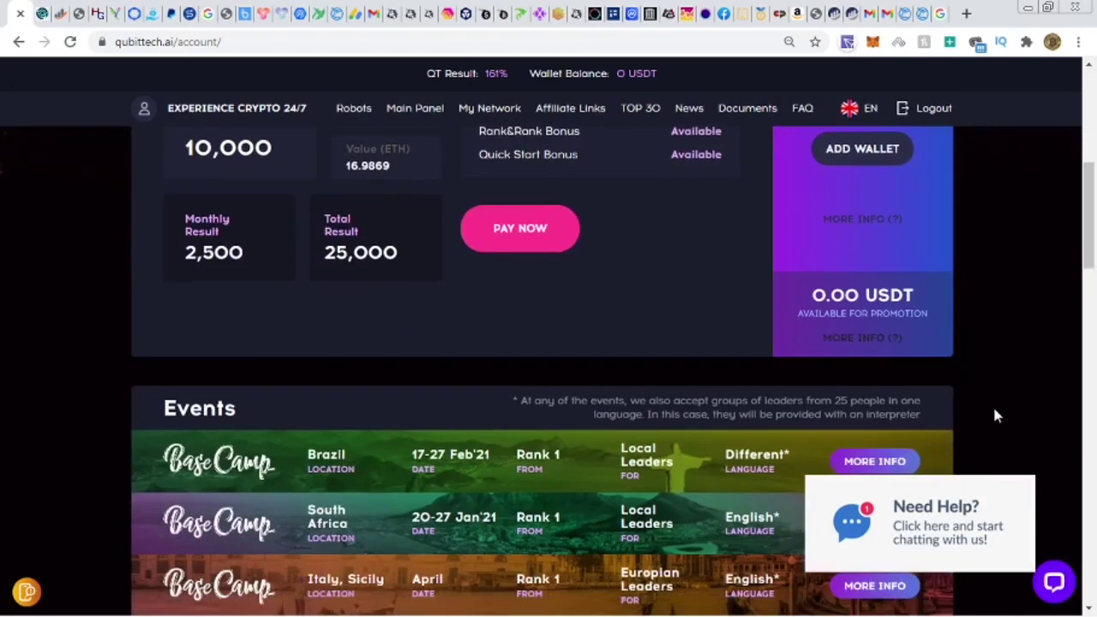
{"action": "scroll", "coordinate": [992, 403], "scroll_direction": "up", "scroll_amount": 6}
{"action": "scroll", "coordinate": [992, 398], "scroll_direction": "down", "scroll_amount": 1}
{"action": "scroll", "coordinate": [994, 409], "scroll_direction": "down", "scroll_amount": 1}
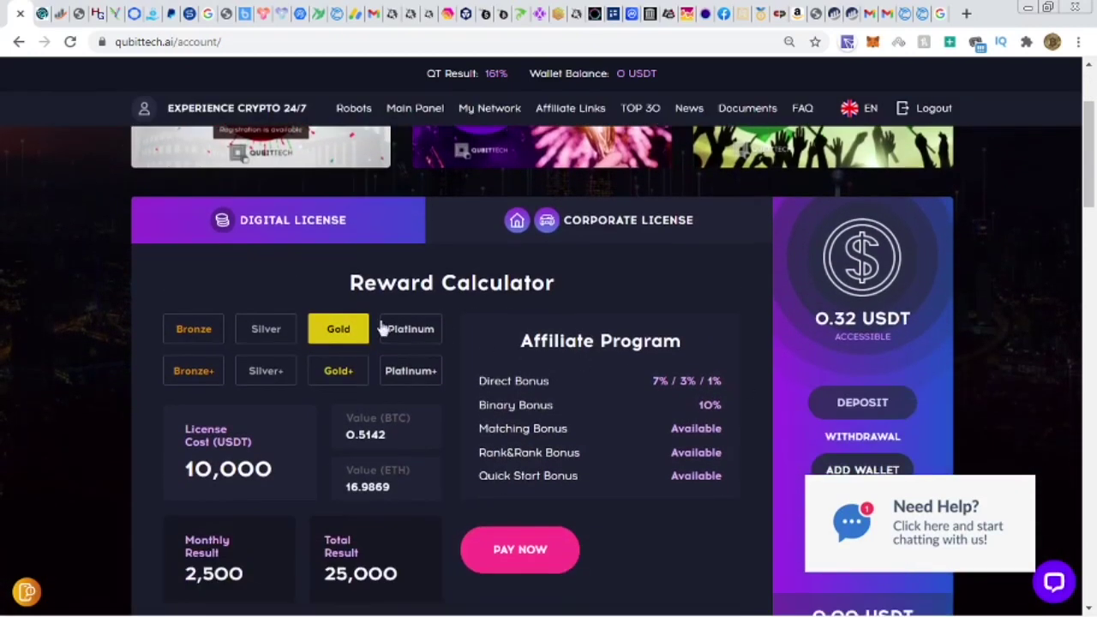
{"action": "left_click", "coordinate": [196, 334]}
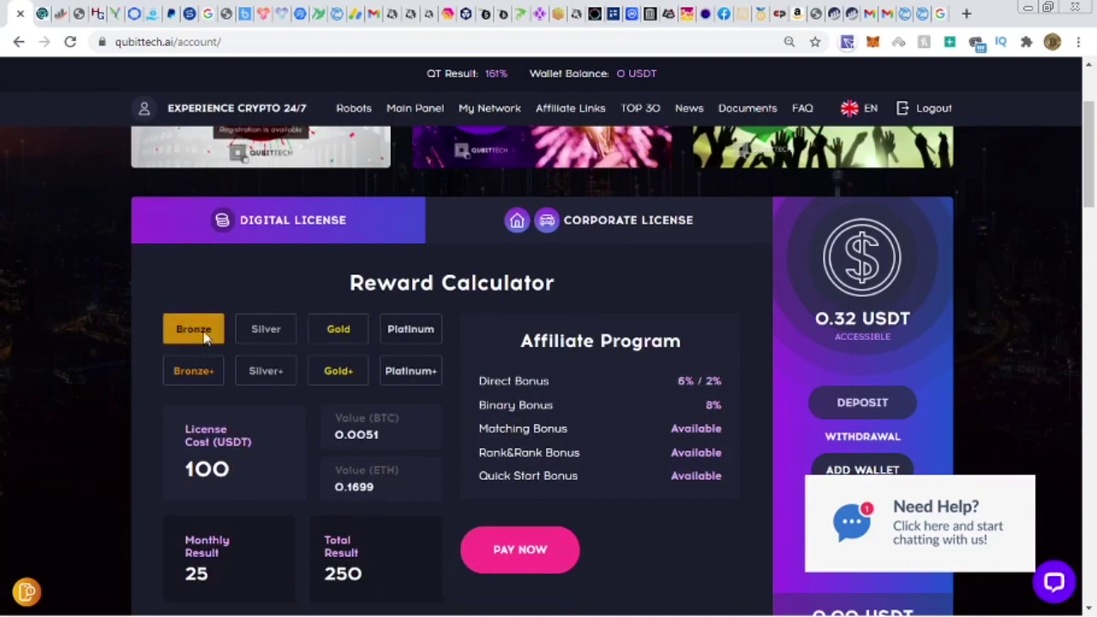
{"action": "left_click", "coordinate": [265, 340]}
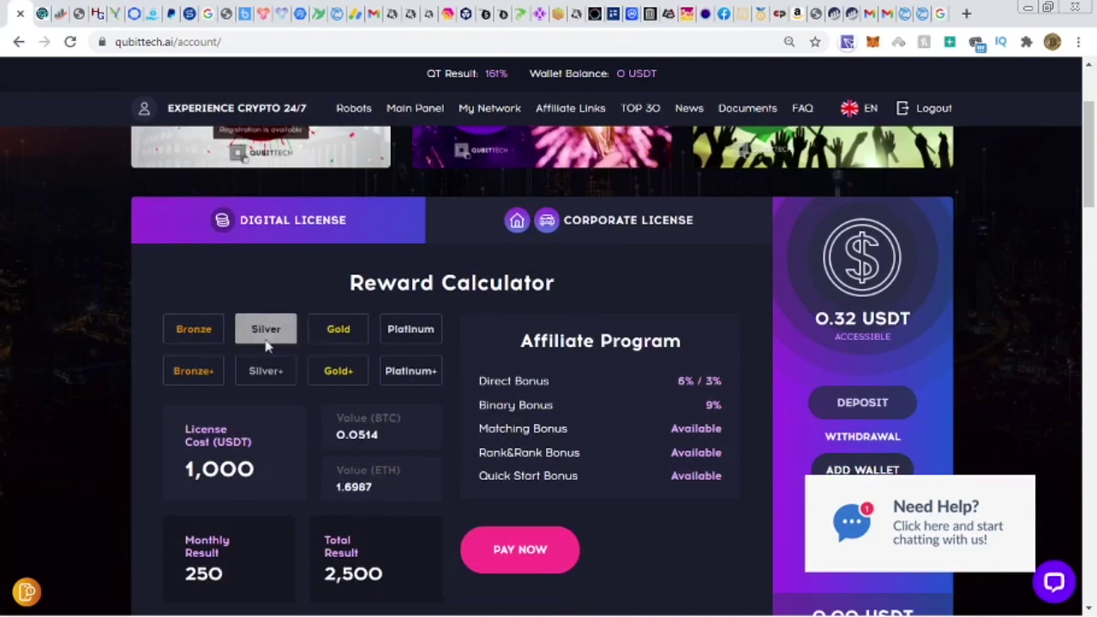
{"action": "left_click", "coordinate": [343, 339]}
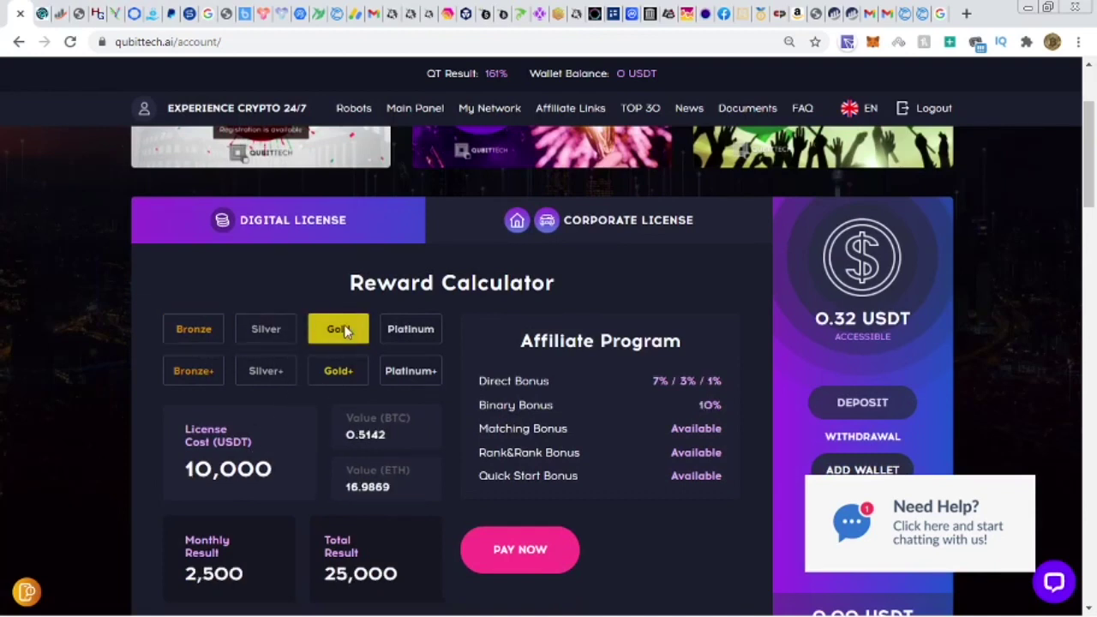
{"action": "left_click", "coordinate": [415, 336]}
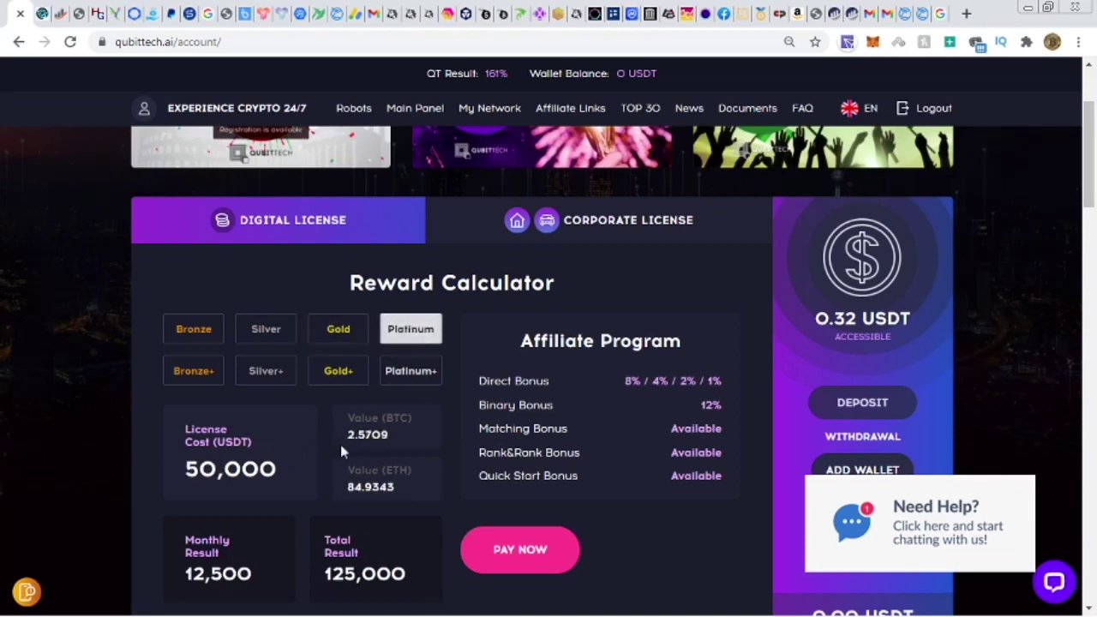
Step: Compare the Bronze+, Silver+ and Gold+ tiers, finishing on Platinum+ at 100,000 USDT
{"action": "left_click", "coordinate": [186, 377]}
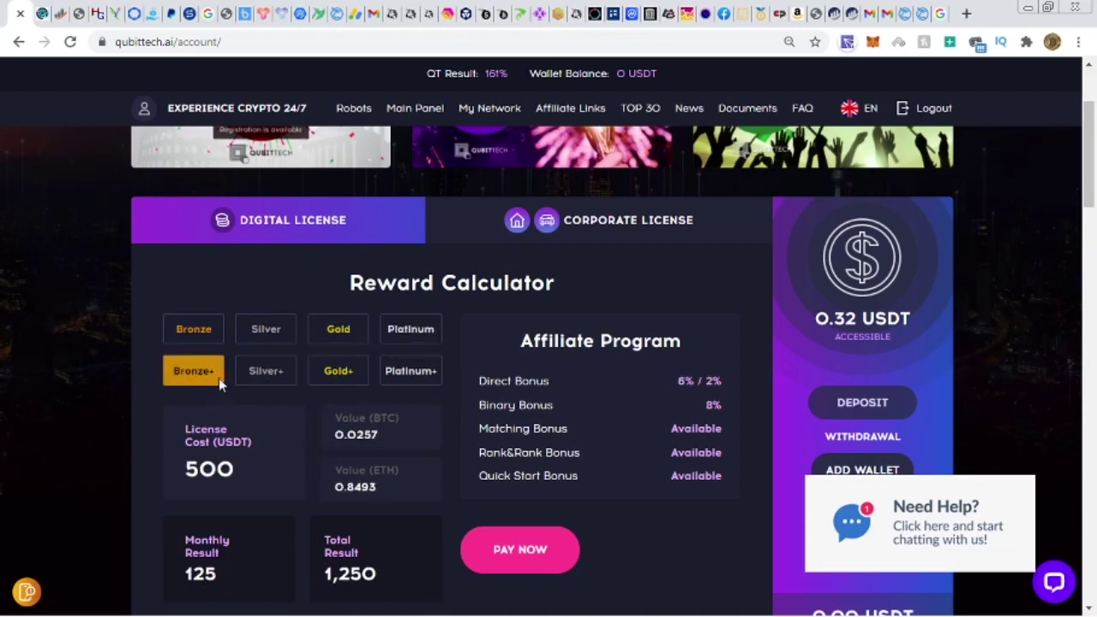
{"action": "left_click", "coordinate": [277, 377]}
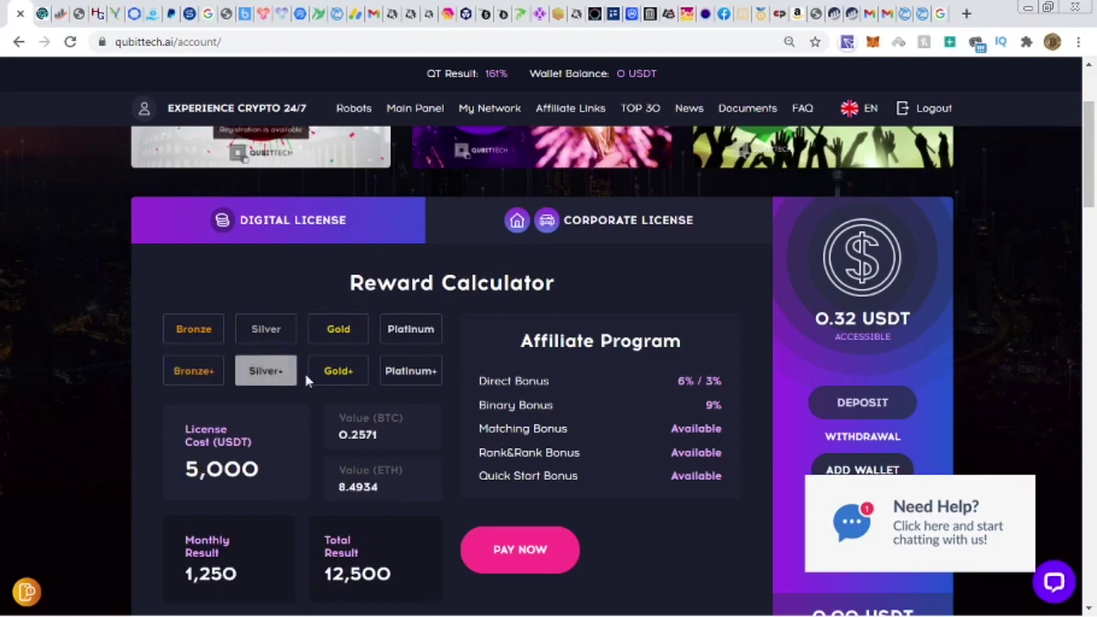
{"action": "left_click", "coordinate": [350, 382]}
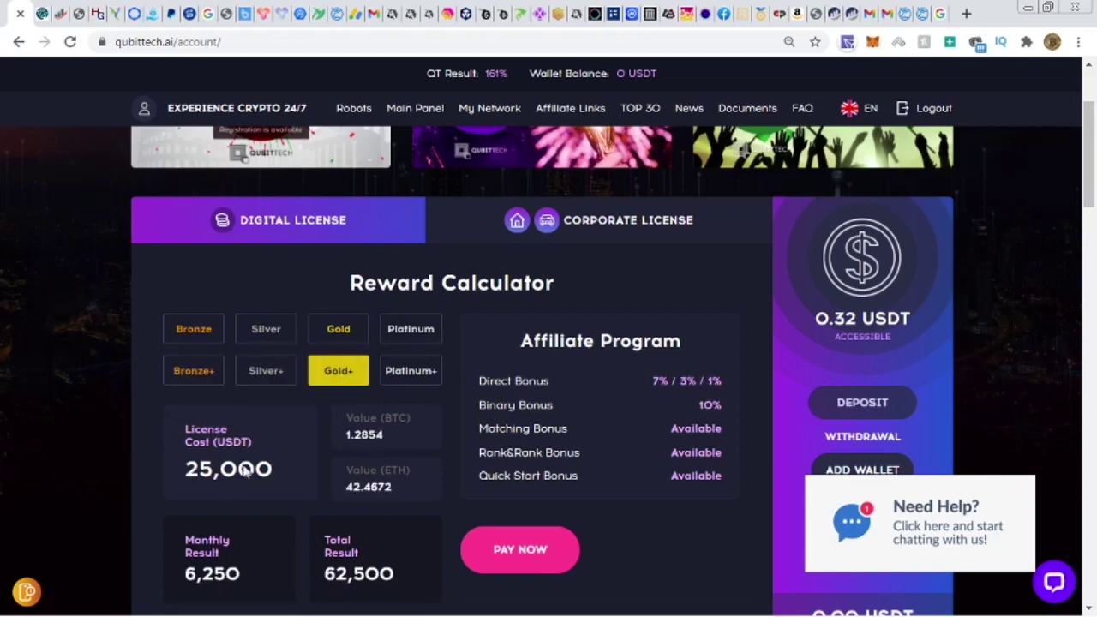
{"action": "left_click", "coordinate": [410, 377]}
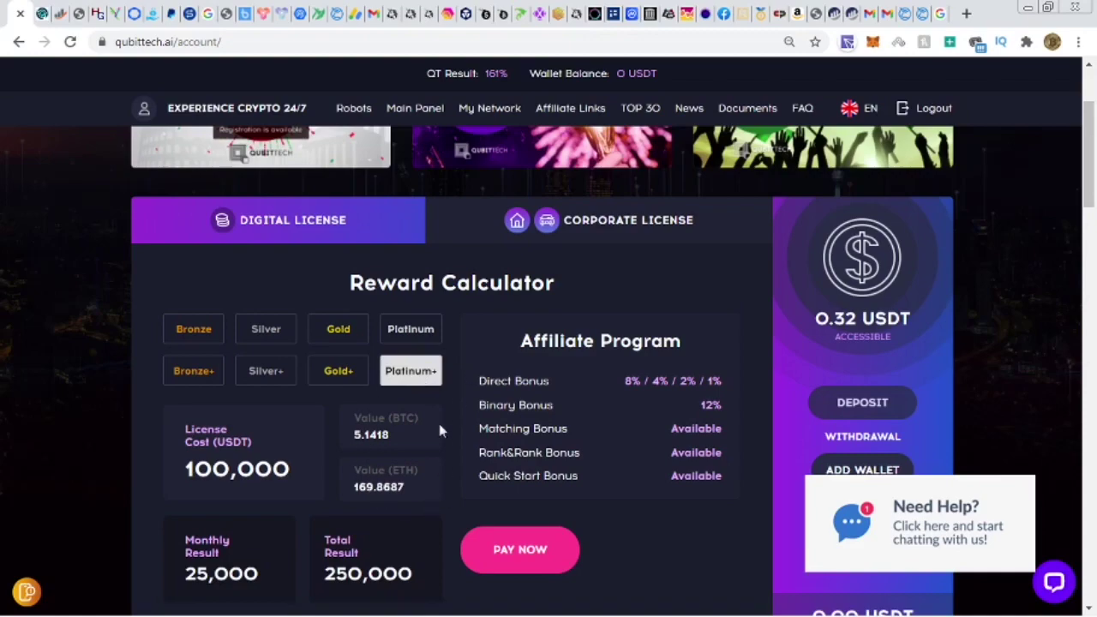
{"action": "scroll", "coordinate": [406, 464], "scroll_direction": "down", "scroll_amount": 2}
{"action": "scroll", "coordinate": [419, 465], "scroll_direction": "up", "scroll_amount": 4}
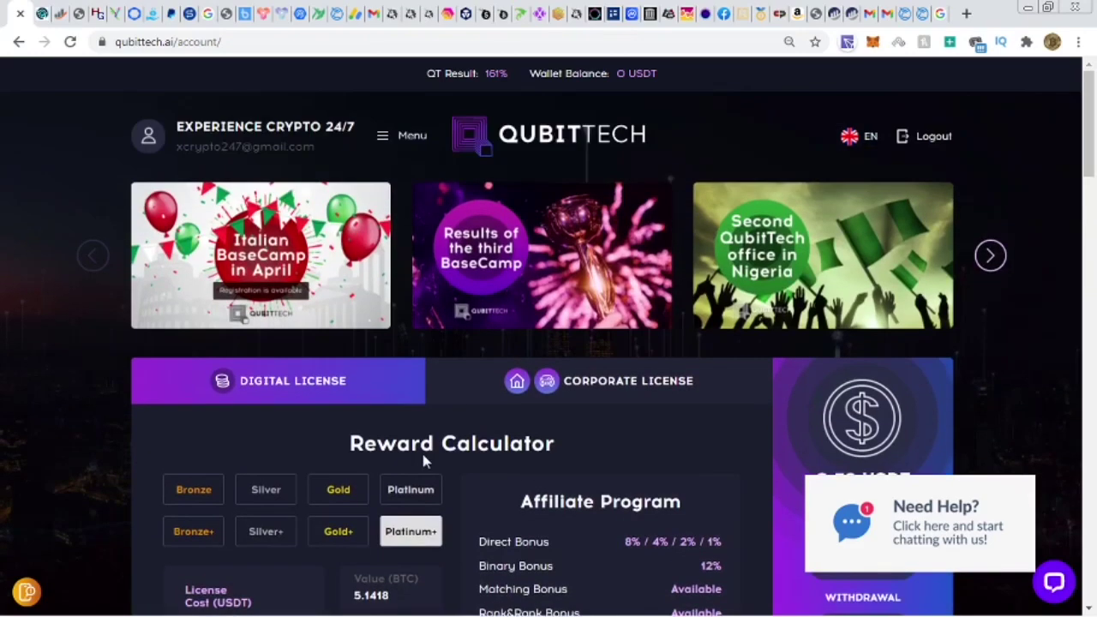
{"action": "scroll", "coordinate": [424, 458], "scroll_direction": "down", "scroll_amount": 5}
{"action": "scroll", "coordinate": [420, 443], "scroll_direction": "down", "scroll_amount": 6}
{"action": "scroll", "coordinate": [420, 443], "scroll_direction": "up", "scroll_amount": 3}
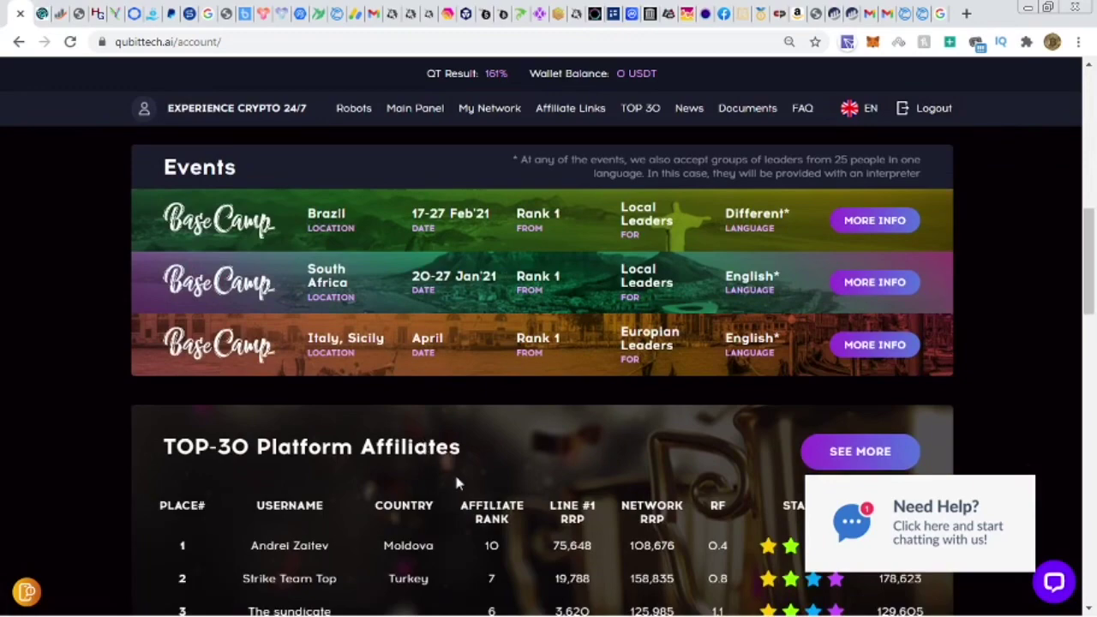
{"action": "scroll", "coordinate": [456, 484], "scroll_direction": "down", "scroll_amount": 10}
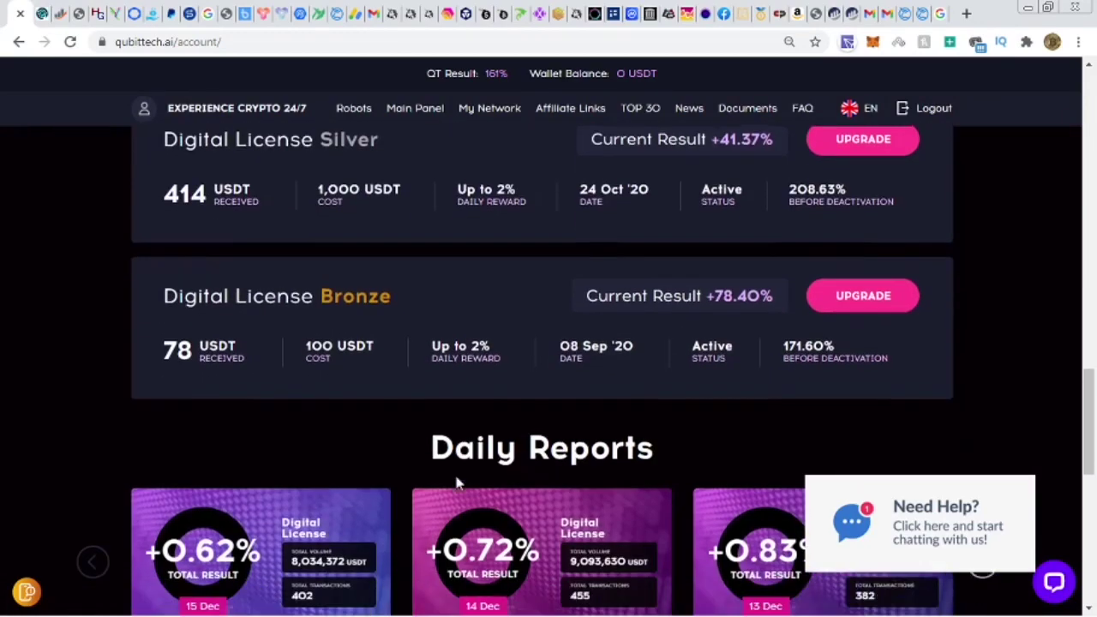
{"action": "scroll", "coordinate": [456, 484], "scroll_direction": "down", "scroll_amount": 3}
{"action": "scroll", "coordinate": [558, 488], "scroll_direction": "up", "scroll_amount": 1}
{"action": "scroll", "coordinate": [558, 484], "scroll_direction": "down", "scroll_amount": 1}
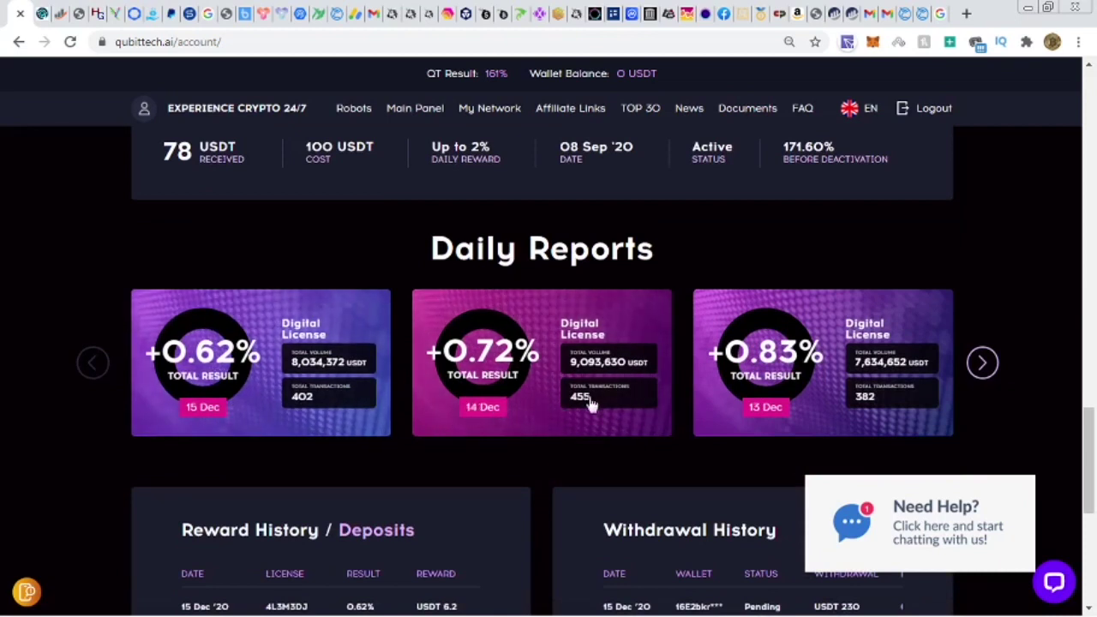
{"action": "left_click", "coordinate": [989, 365]}
{"action": "left_click", "coordinate": [985, 363]}
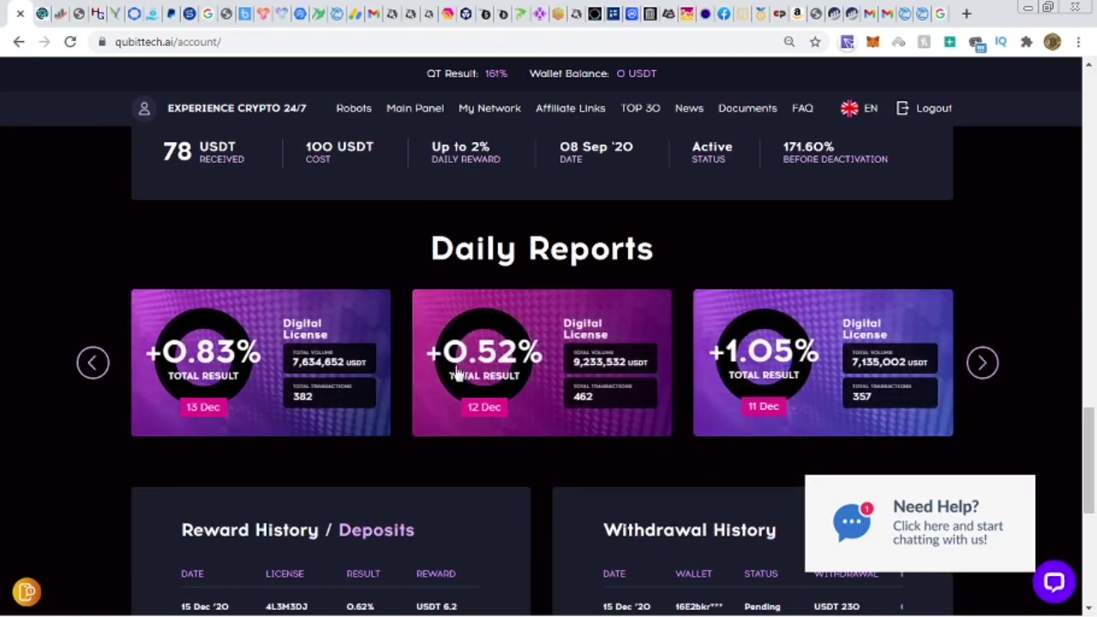
{"action": "left_click", "coordinate": [983, 363]}
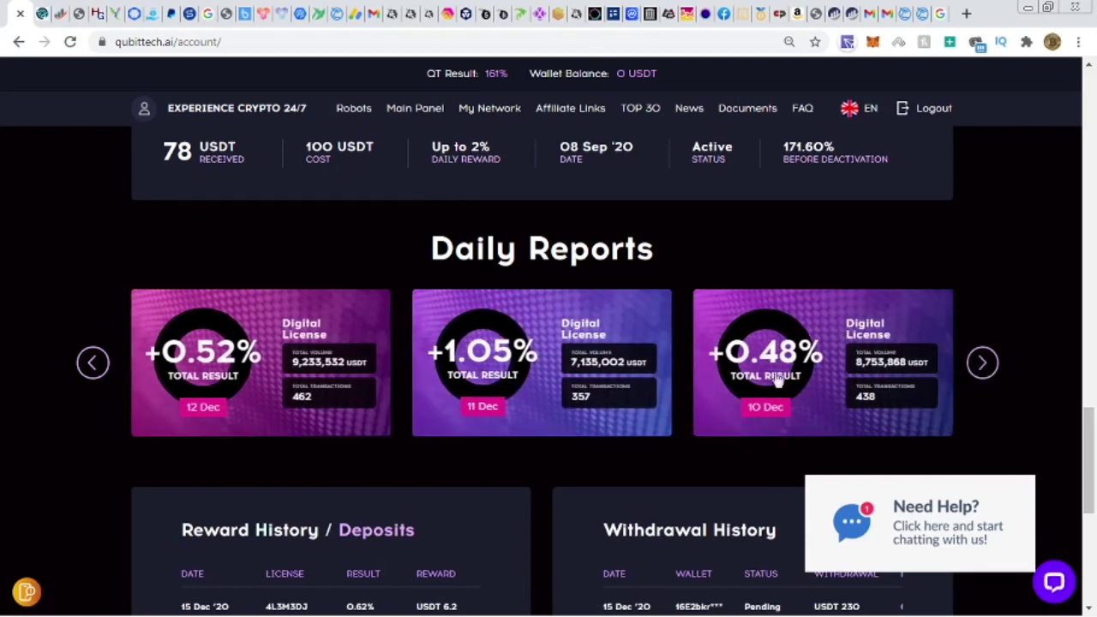
{"action": "left_click", "coordinate": [982, 363]}
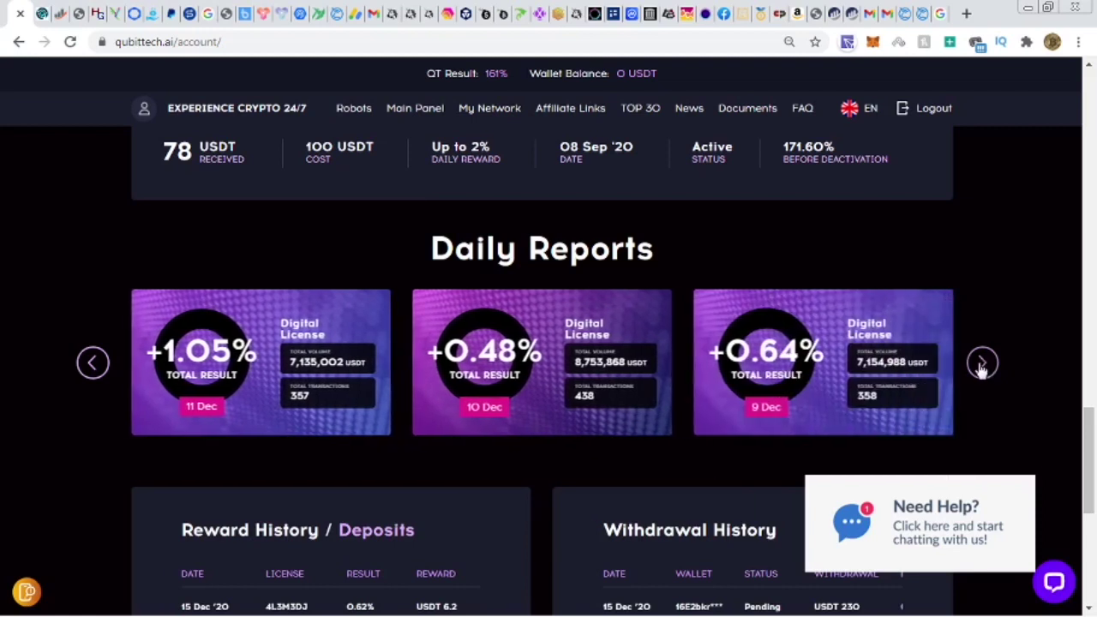
{"action": "left_click", "coordinate": [982, 363]}
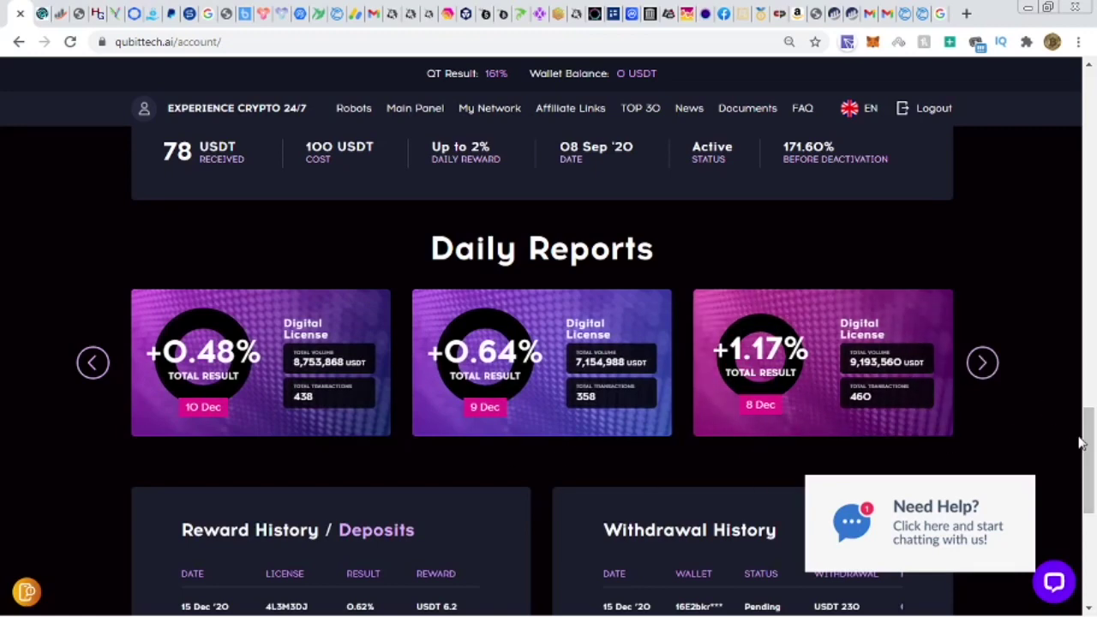
{"action": "left_click_drag", "start_coordinate": [1083, 443], "coordinate": [1092, 483]}
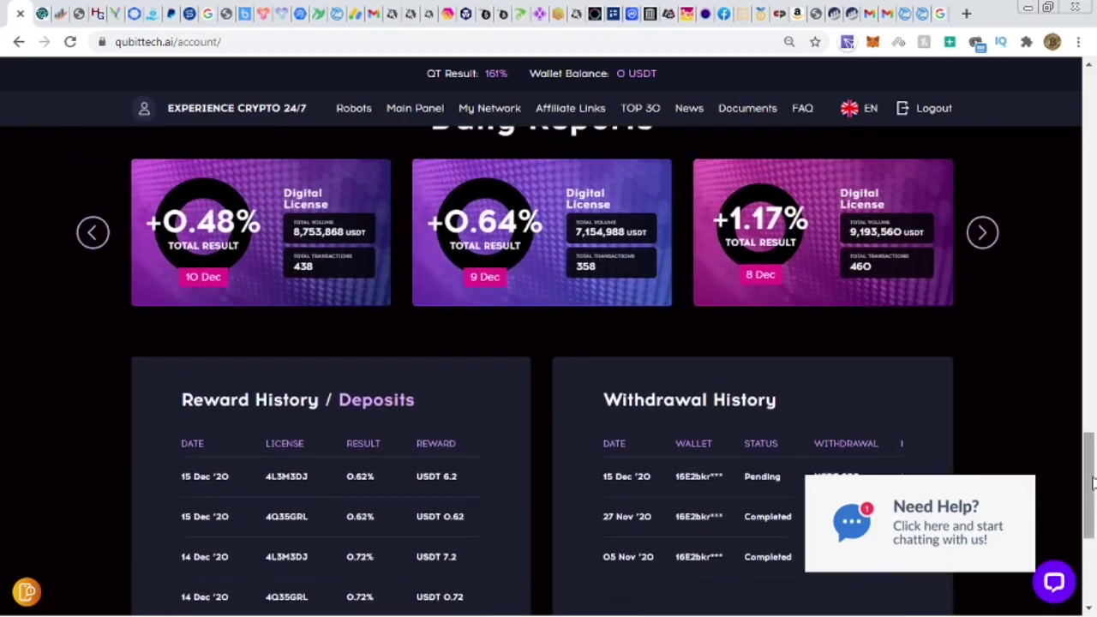
{"action": "left_click_drag", "start_coordinate": [1092, 482], "coordinate": [1089, 95]}
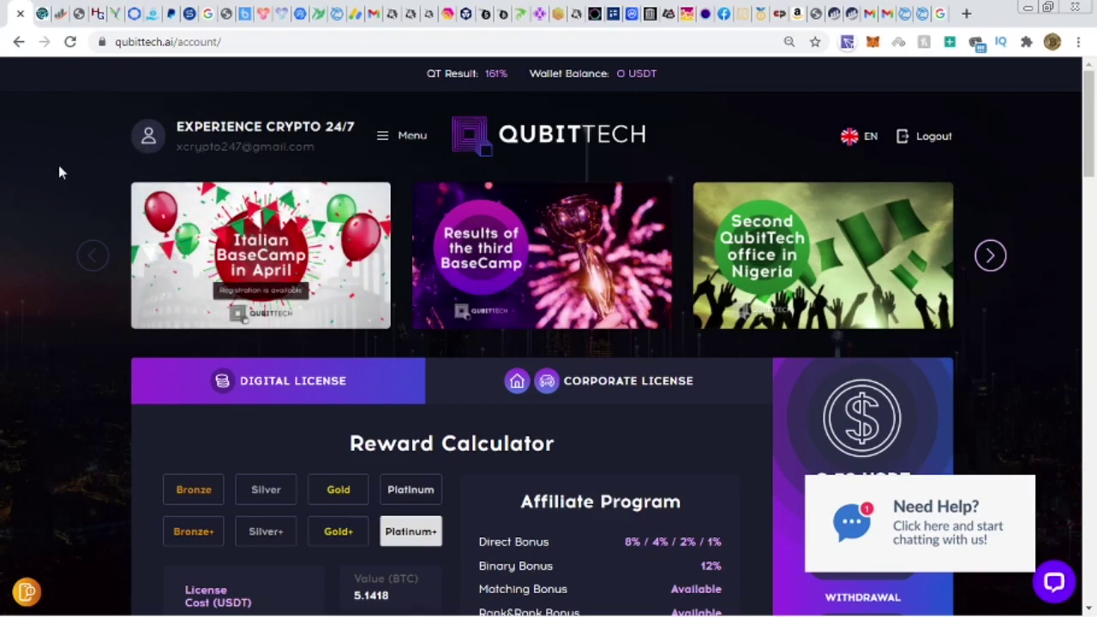
{"action": "mouse_move", "coordinate": [295, 607]}
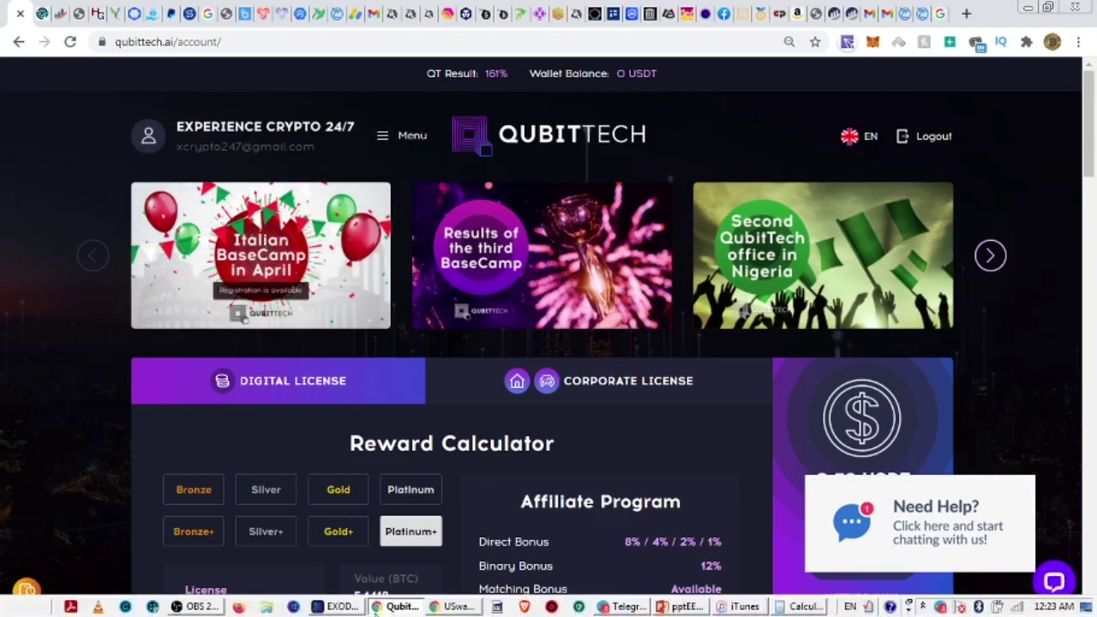
Step: Return to USwap's Exchange page and verify the TronLink wallet holds 11,522.347149 TRX and 0 UME
{"action": "left_click", "coordinate": [454, 607]}
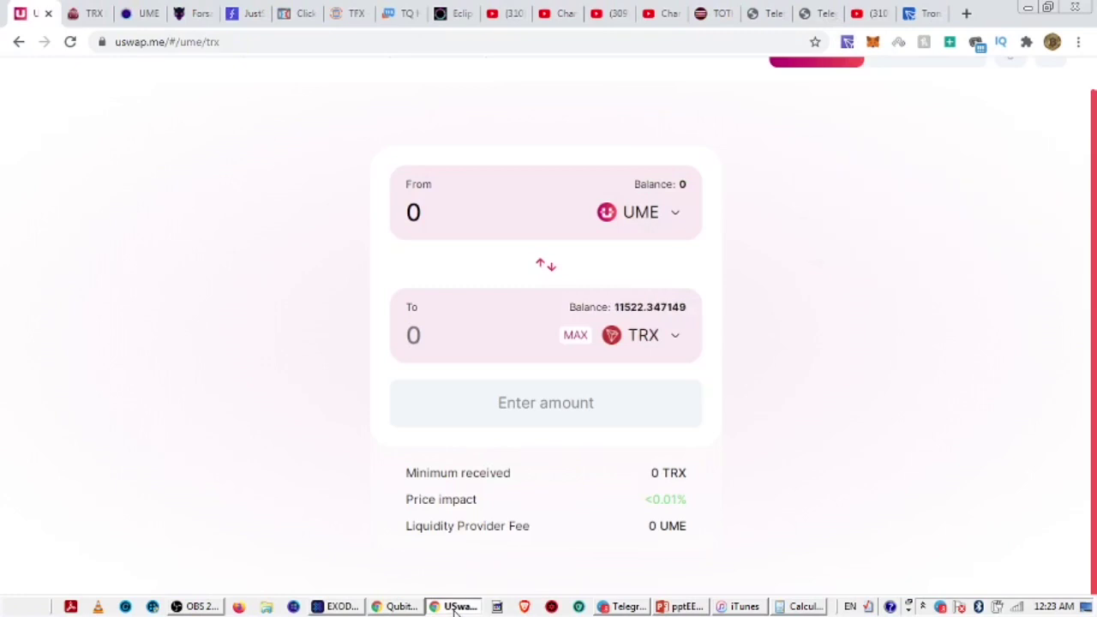
{"action": "scroll", "coordinate": [307, 456], "scroll_direction": "up", "scroll_amount": 1}
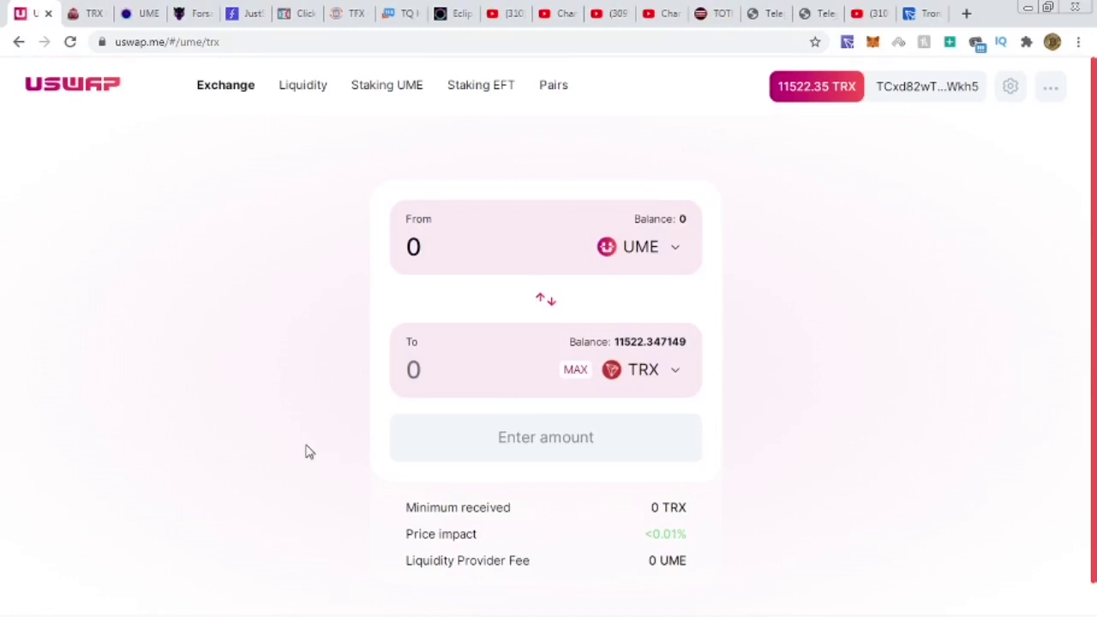
{"action": "left_click", "coordinate": [807, 91]}
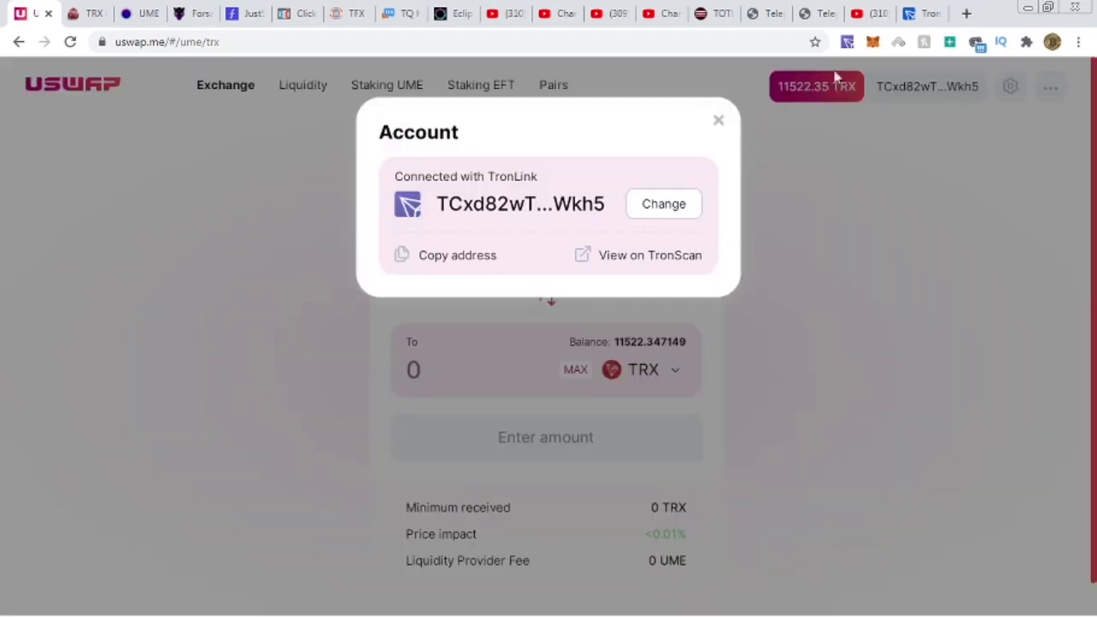
{"action": "left_click", "coordinate": [720, 122]}
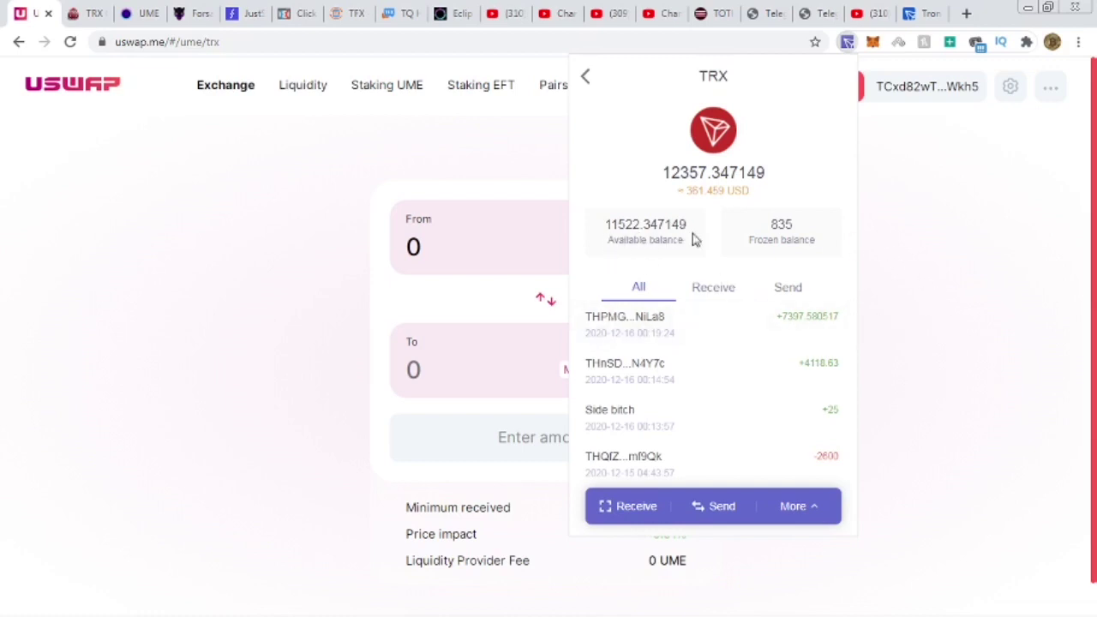
{"action": "scroll", "coordinate": [240, 266], "scroll_direction": "down", "scroll_amount": 1}
{"action": "left_click", "coordinate": [240, 266]}
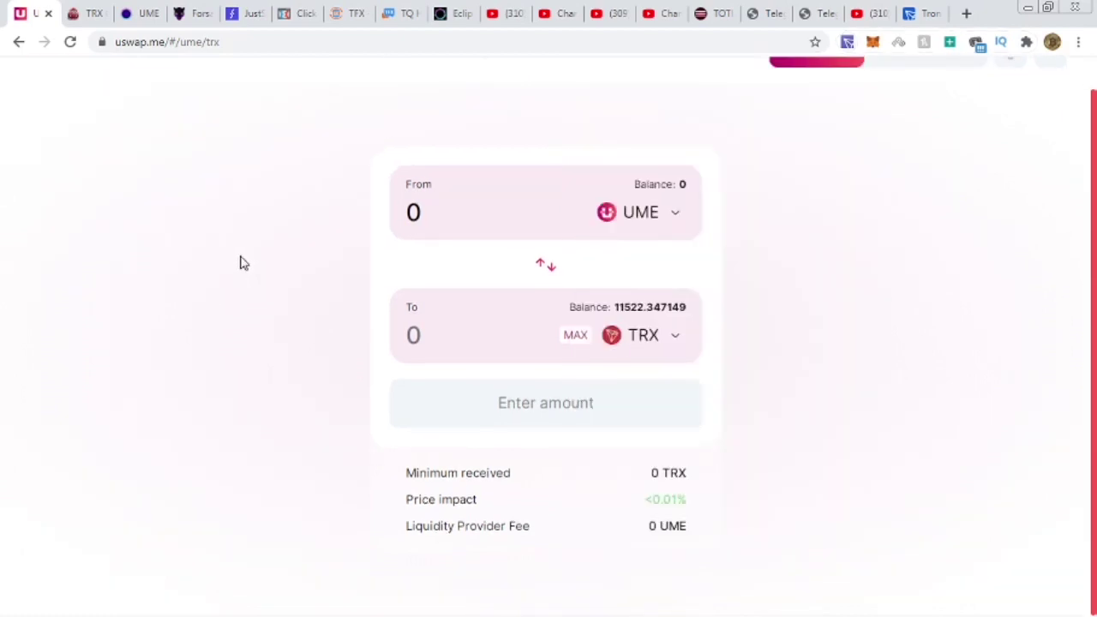
{"action": "scroll", "coordinate": [240, 263], "scroll_direction": "up", "scroll_amount": 1}
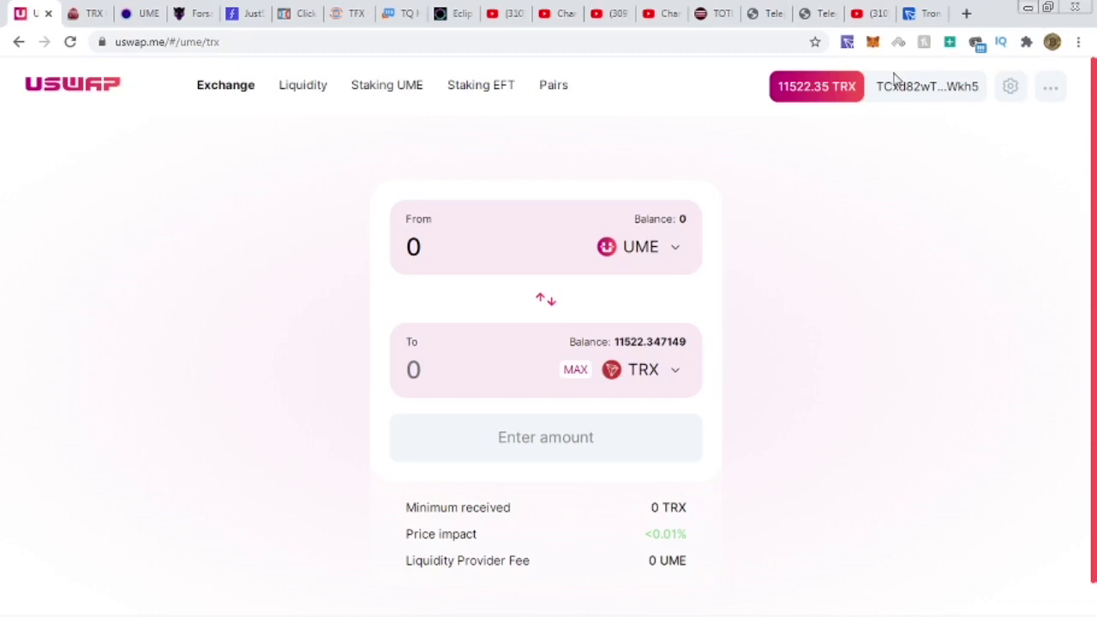
{"action": "left_click", "coordinate": [1028, 10]}
Step: Minimize the QubitTech browser to reveal Calculator showing 15994.29
{"action": "left_click", "coordinate": [1028, 8]}
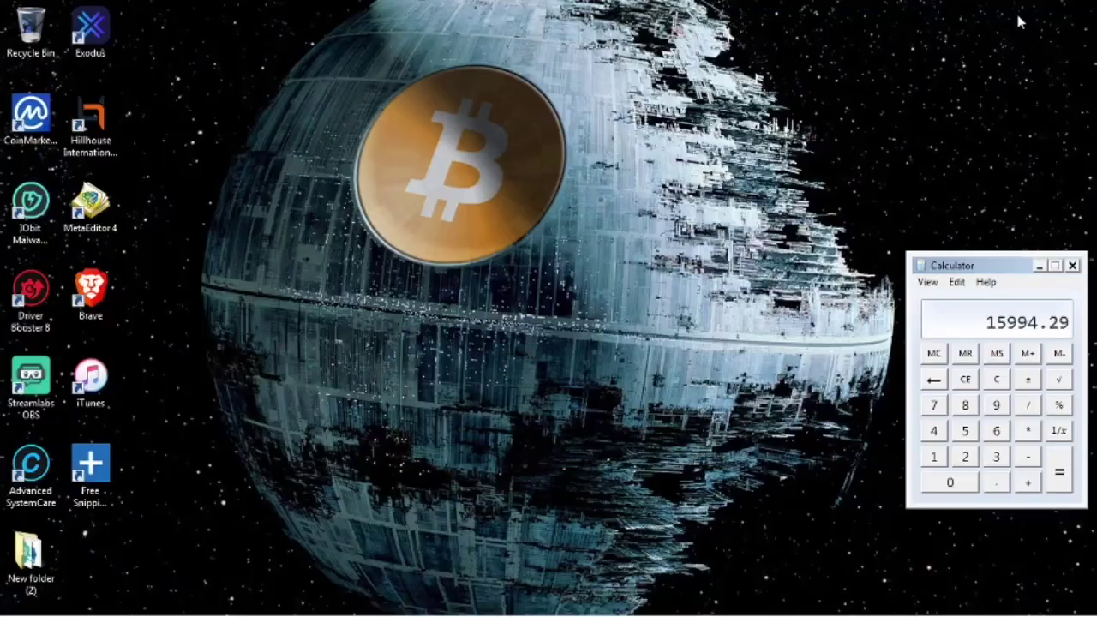